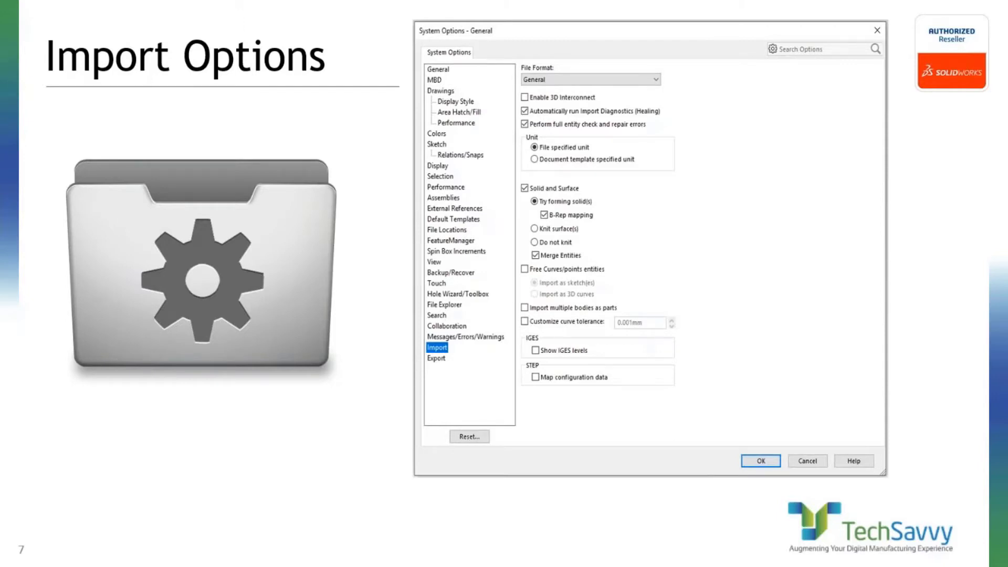
Step: Switch from the presentation to SOLIDWORKS 2020
key("alt+Tab")
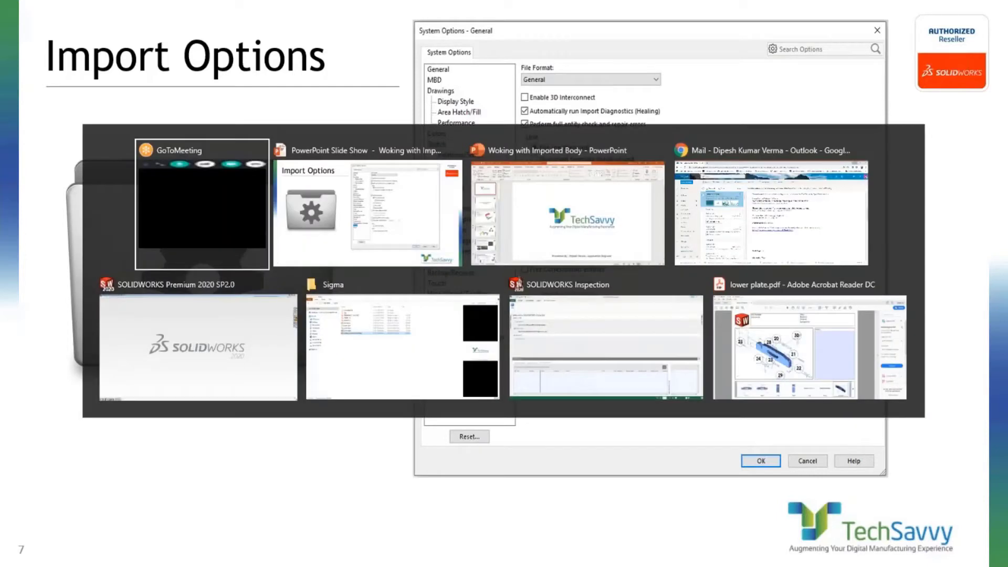
key("alt+Tab")
key("alt+Tab")
key("alt+Tab")
key("alt+Tab")
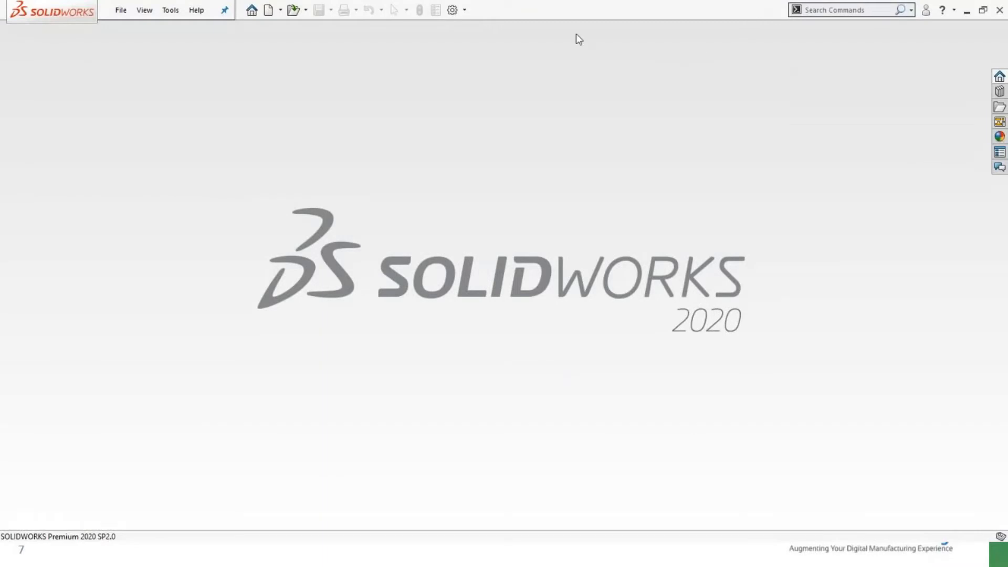
Step: Enable 3D Interconnect in the Import page of the system options and apply the change
left_click(452, 10)
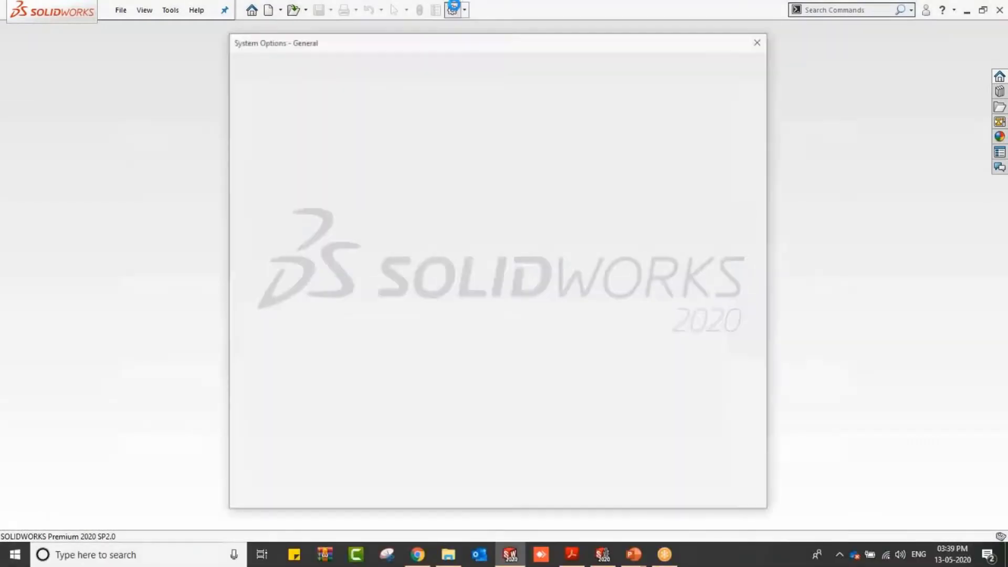
left_click(258, 376)
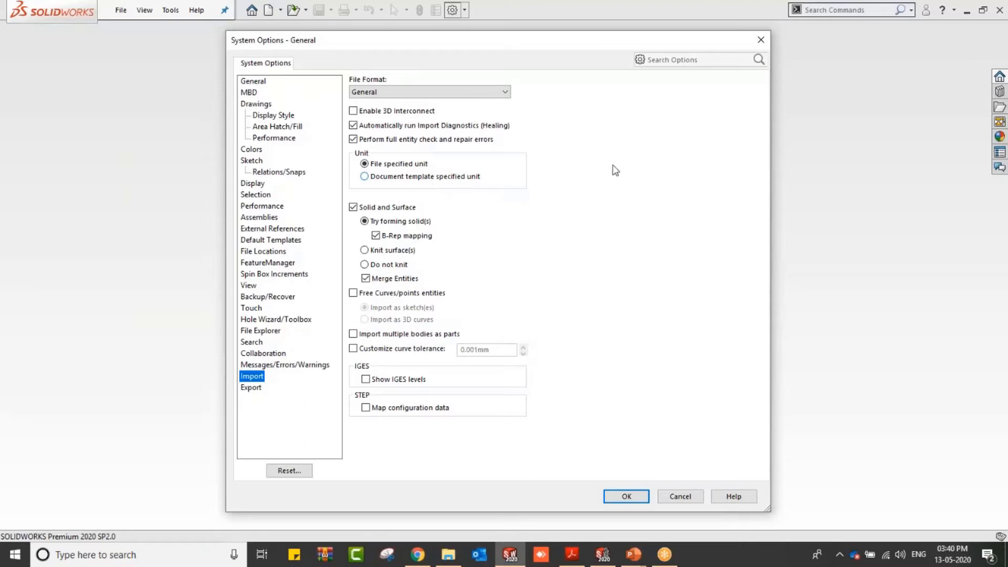
left_click(359, 113)
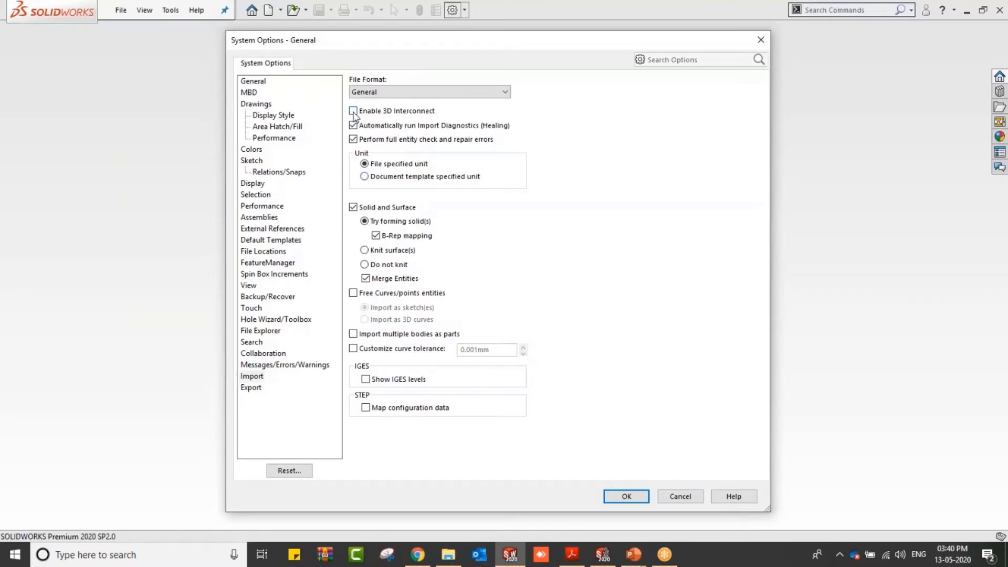
left_click(625, 496)
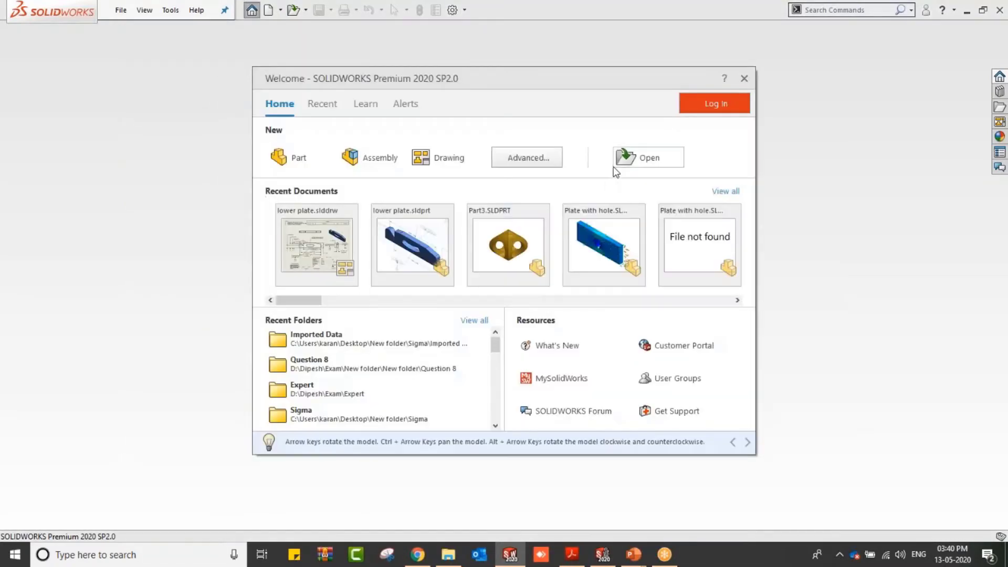
Step: Open the baseframe(Adv) STEP file from the Sigma\Imported Data folder
left_click(613, 160)
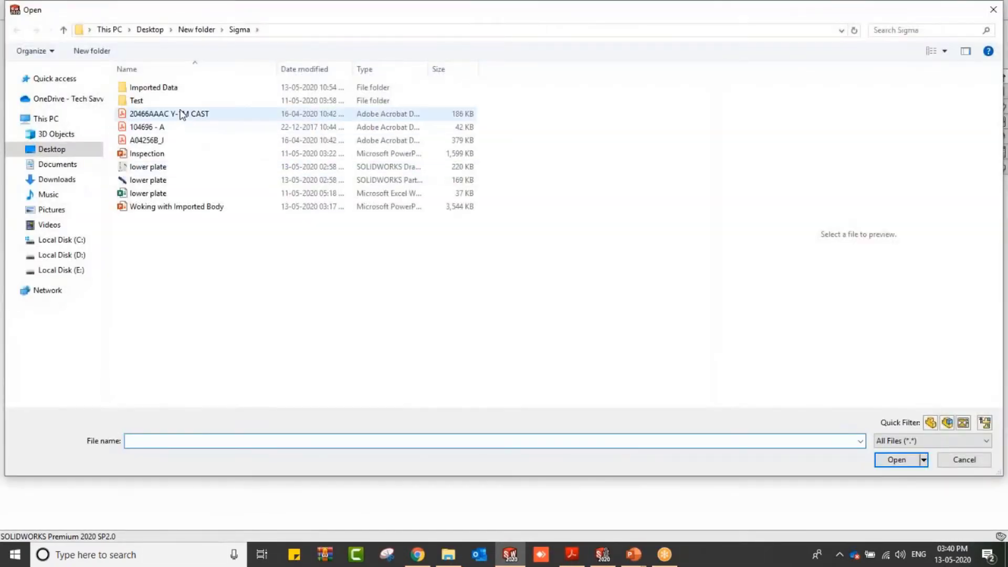
double_click(171, 87)
left_click(160, 87)
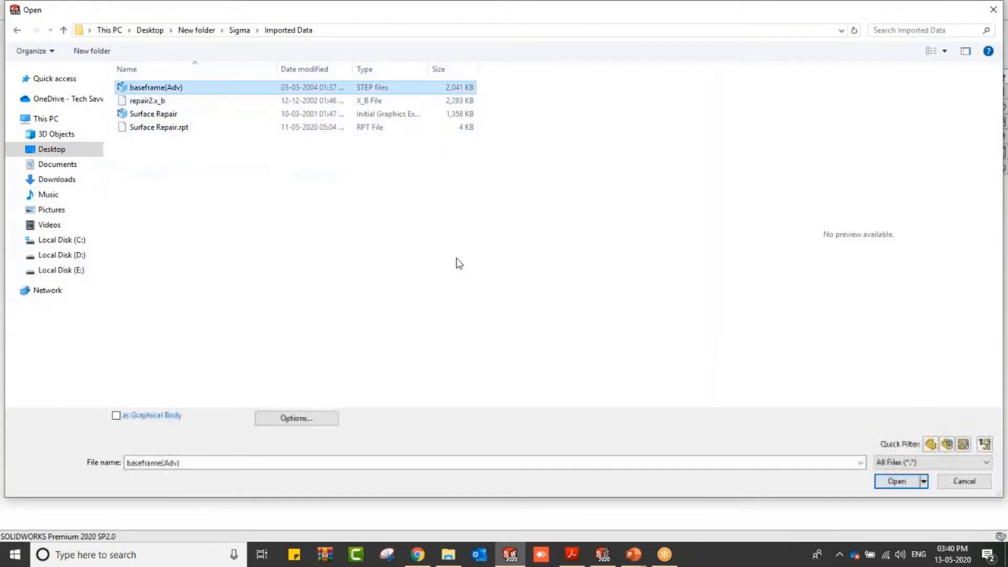
left_click(886, 481)
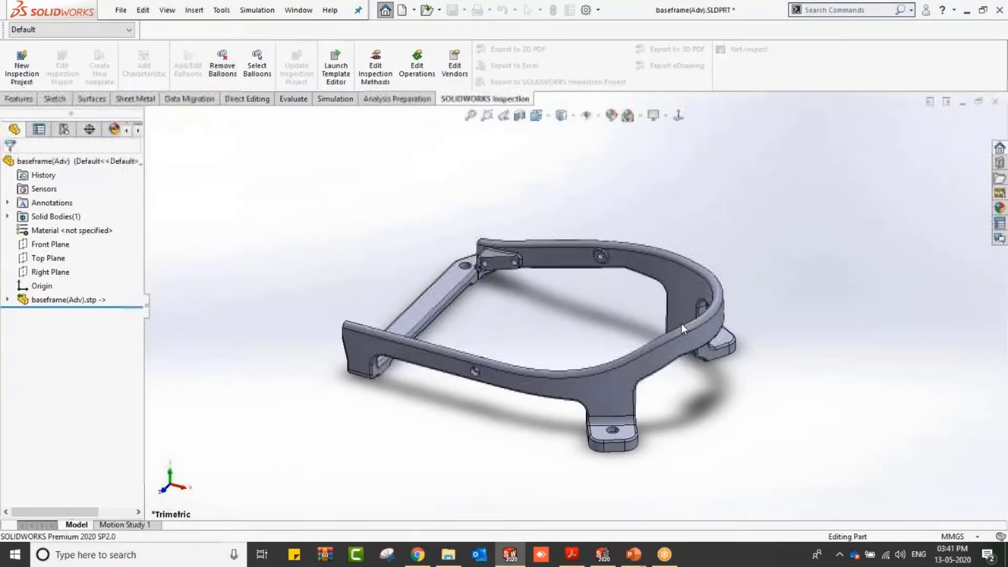
Step: Dissolve the linked baseframe(Adv).stp feature, confirming the break of the link to the original CAD model
left_click(580, 273)
middle_click_drag(583, 279, 639, 347)
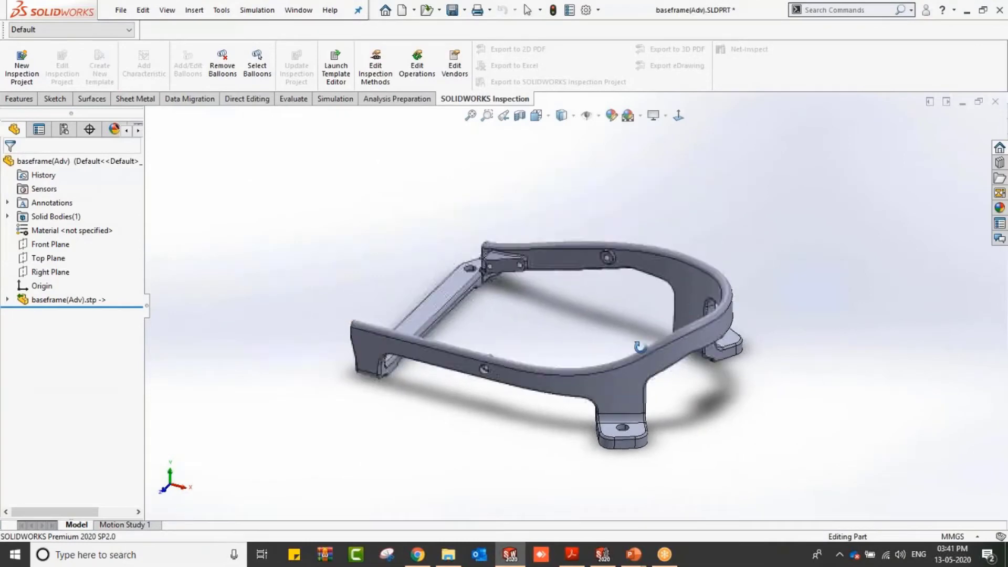
right_click(86, 303)
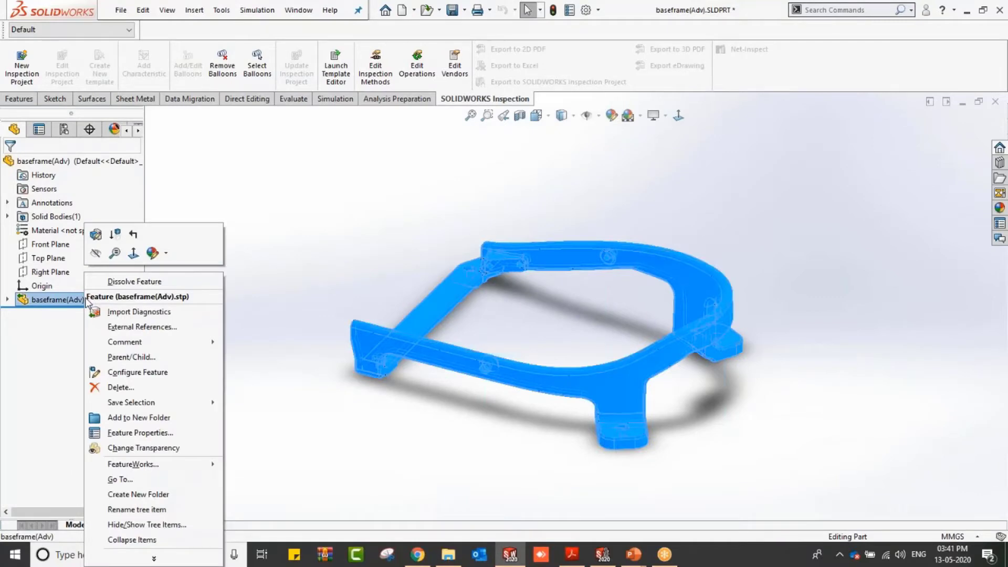
left_click(113, 282)
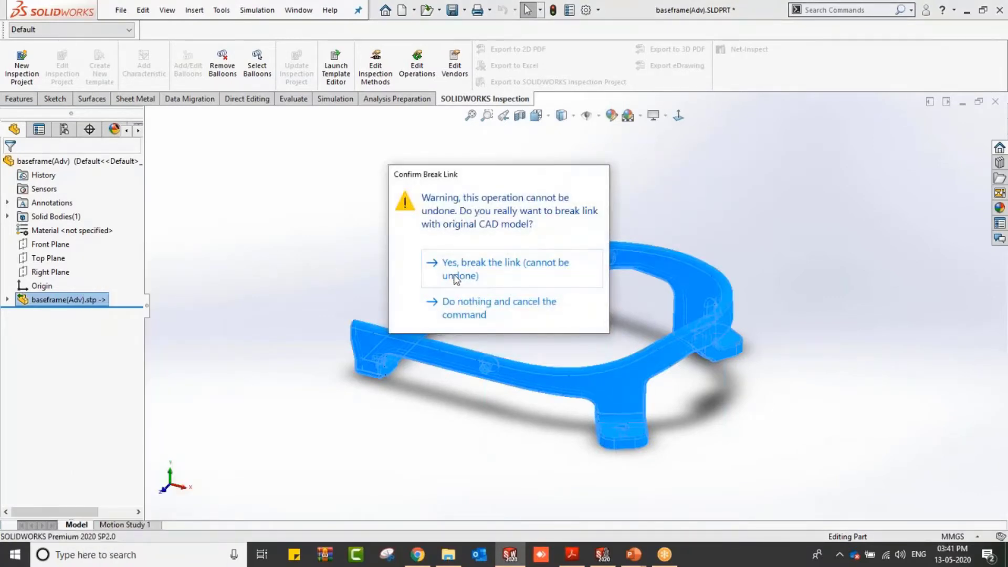
left_click(455, 277)
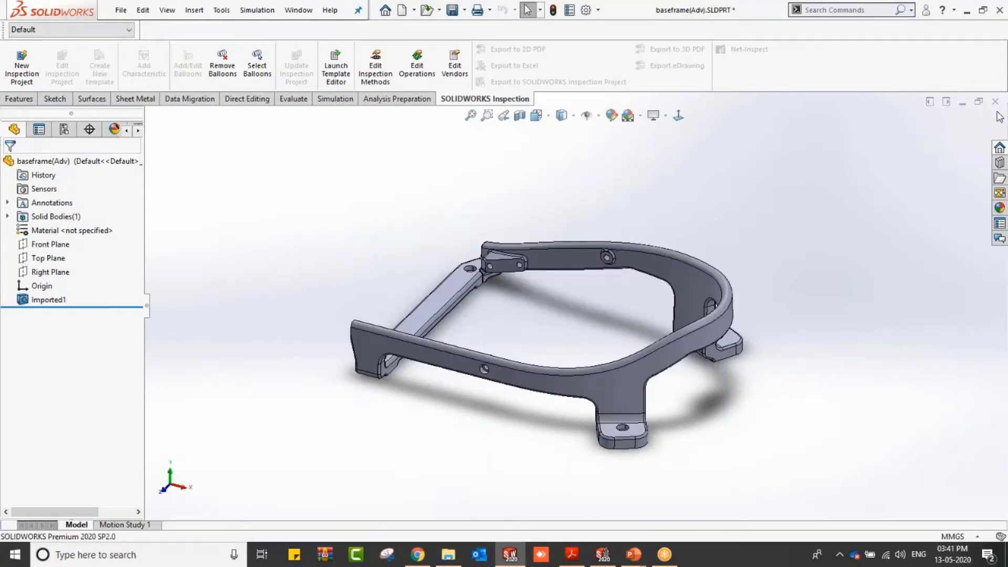
Step: Close the part without saving and disable 3D Interconnect in the import system options
left_click(995, 102)
left_click(531, 295)
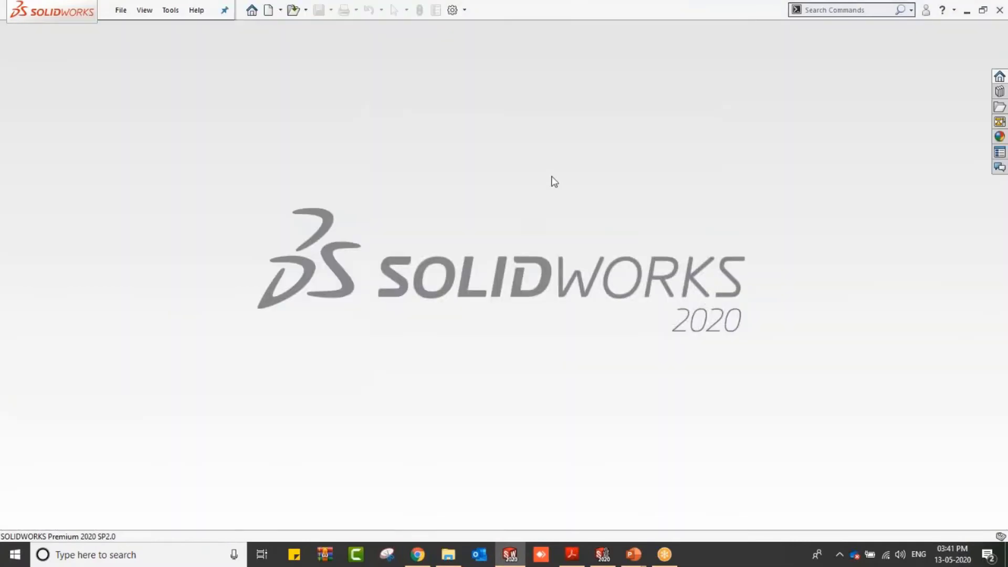
left_click(453, 10)
left_click(254, 376)
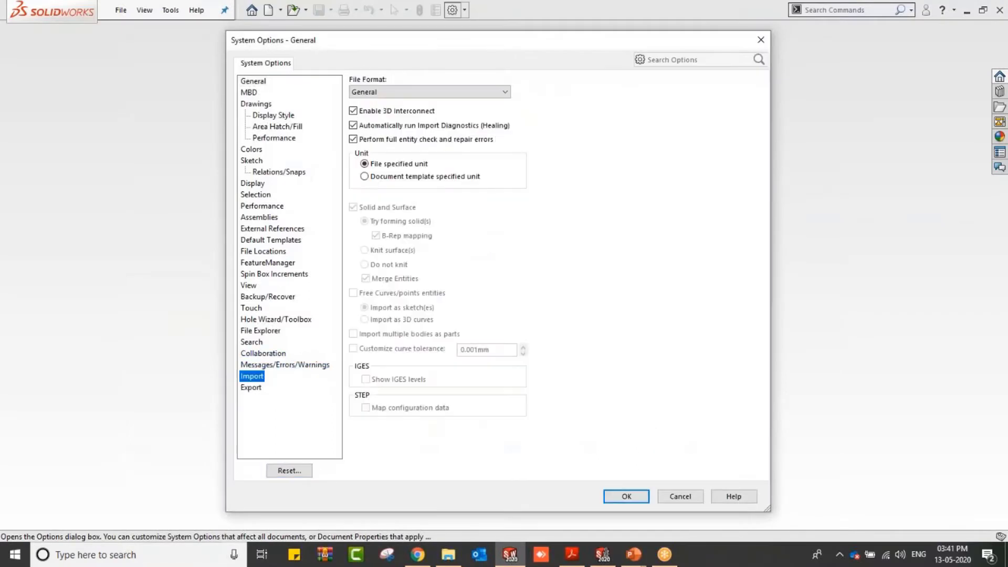
left_click(353, 111)
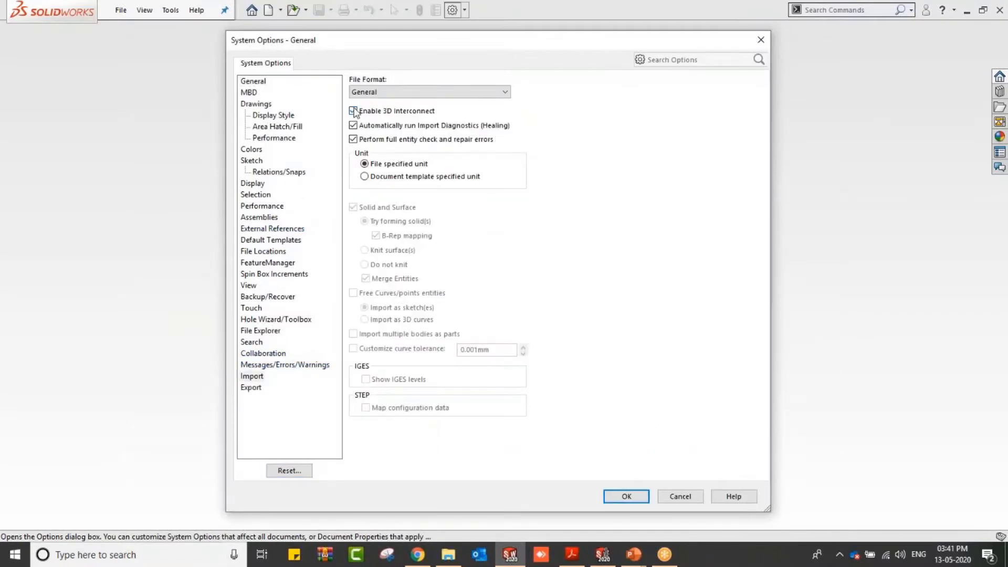
left_click(645, 503)
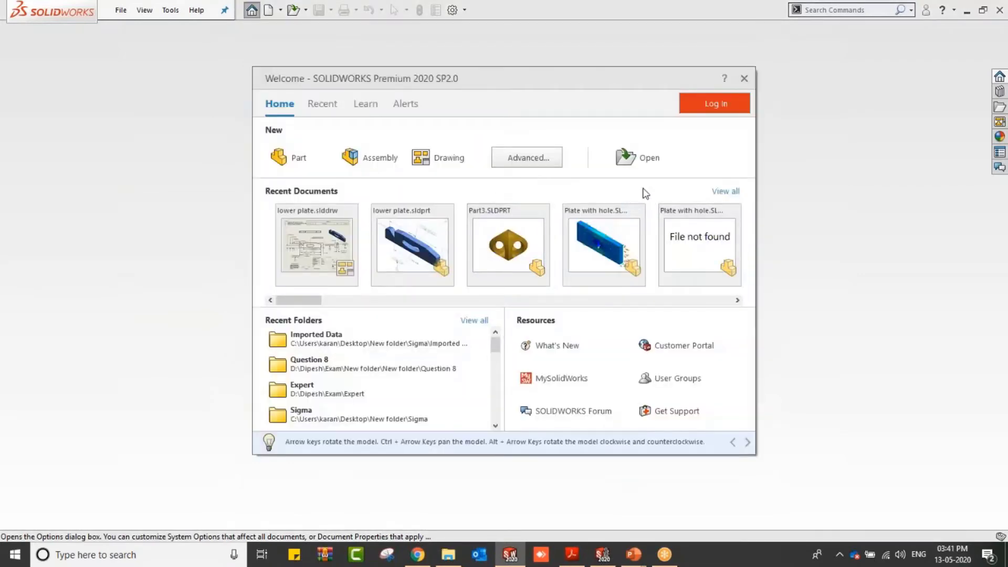
Step: Open the baseframe(Adv) STEP file again and decline running Import Diagnostics on it
left_click(633, 169)
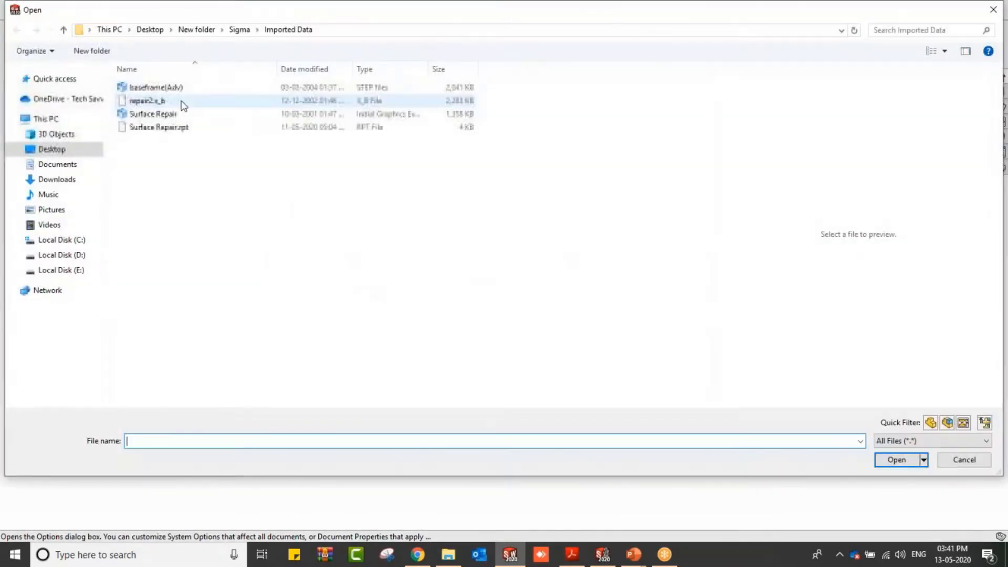
left_click(157, 88)
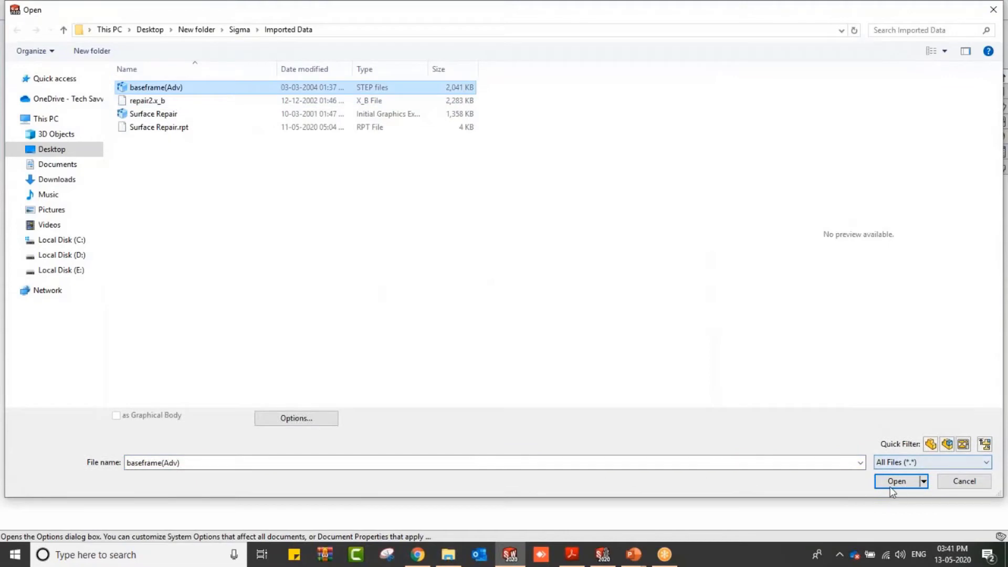
left_click(896, 481)
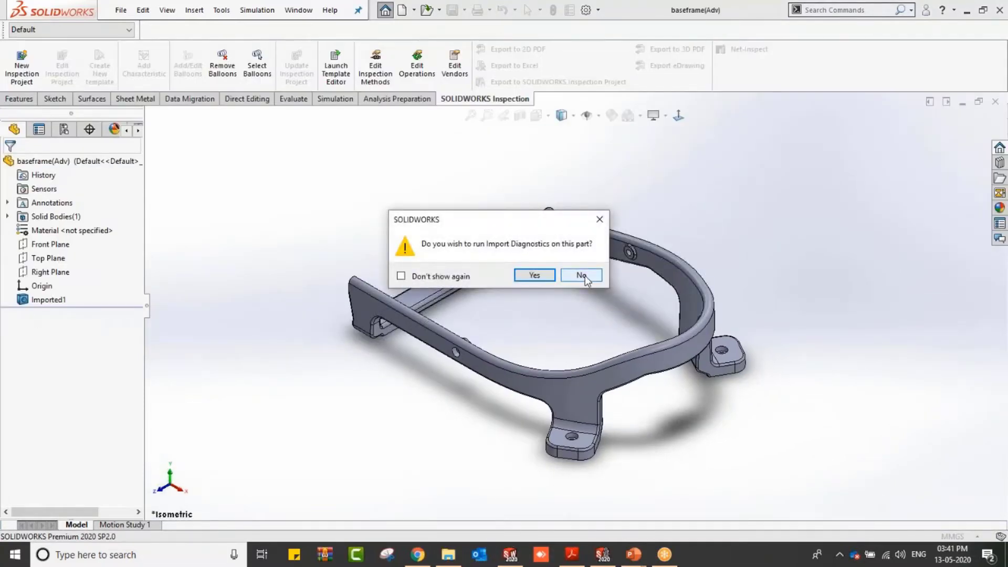
left_click(583, 276)
left_click(512, 278)
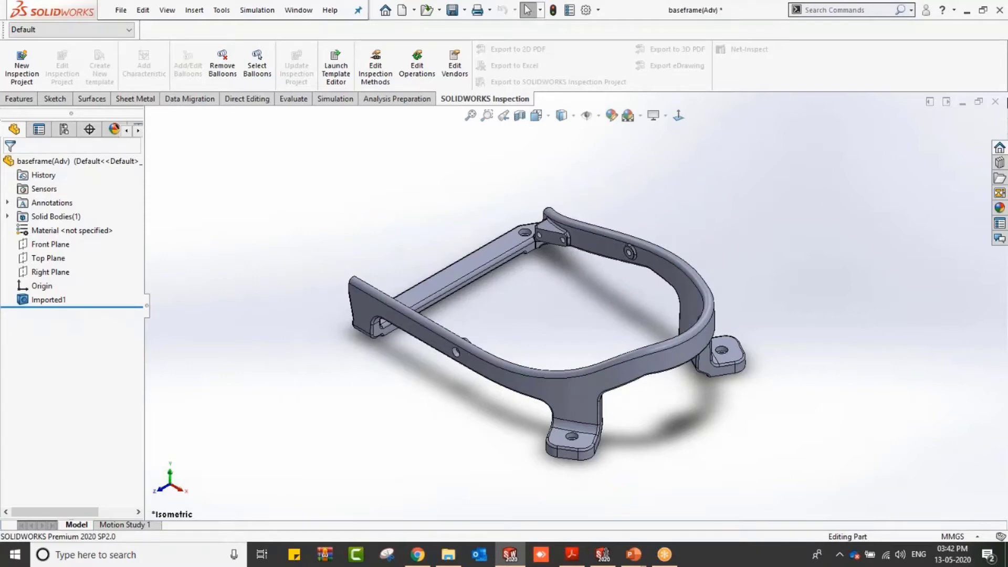
Step: Close the part without saving and open the Import page of the system options
left_click(995, 101)
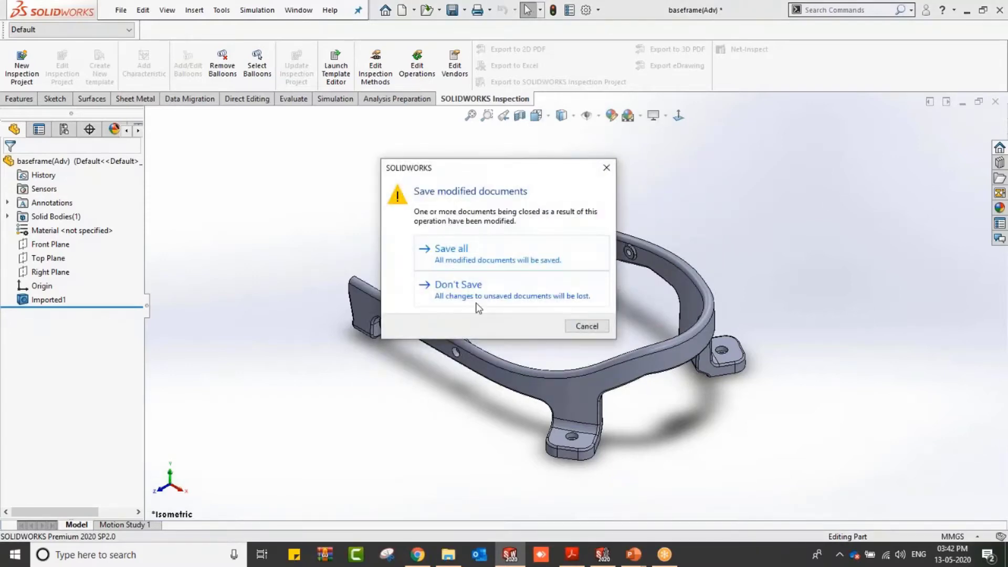
left_click(476, 303)
left_click(451, 10)
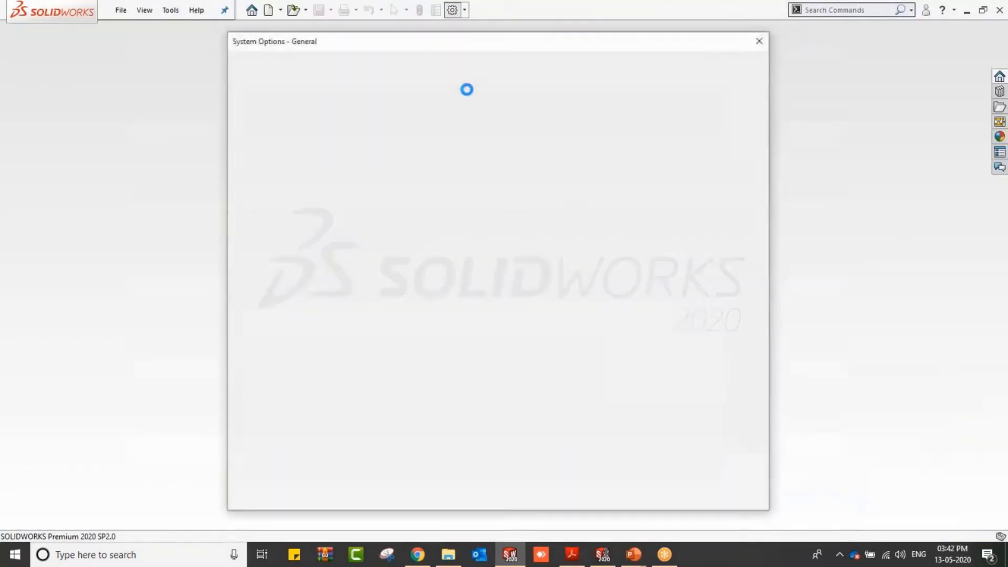
left_click(251, 375)
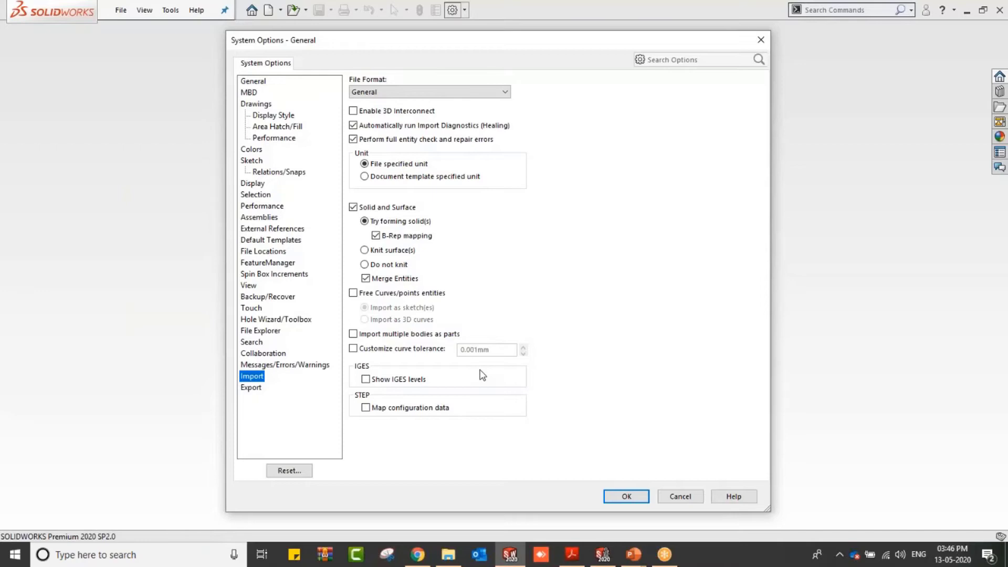
Step: Switch back to the PowerPoint slide show and advance to the next slide
key("alt")
key("alt+Tab")
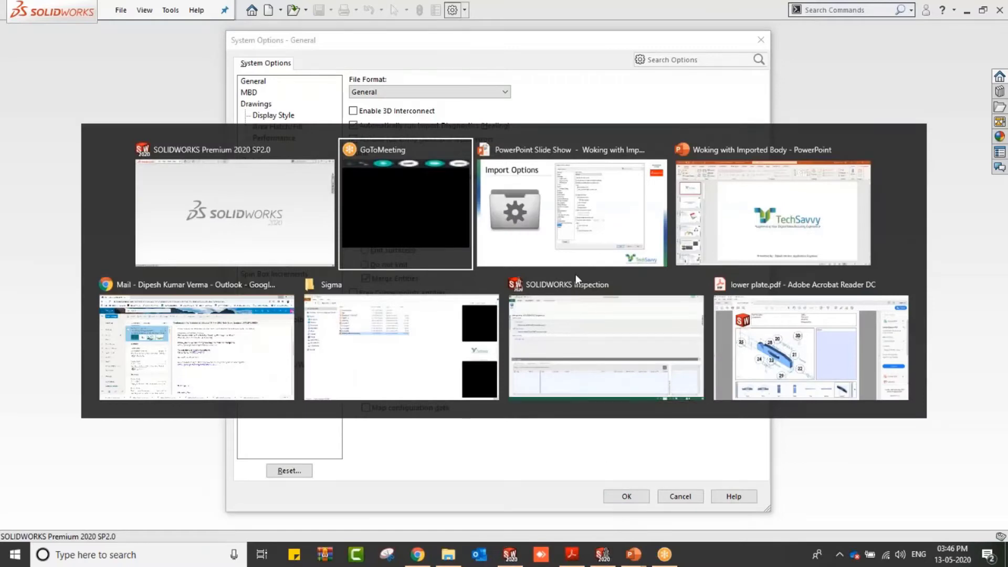
left_click(550, 244)
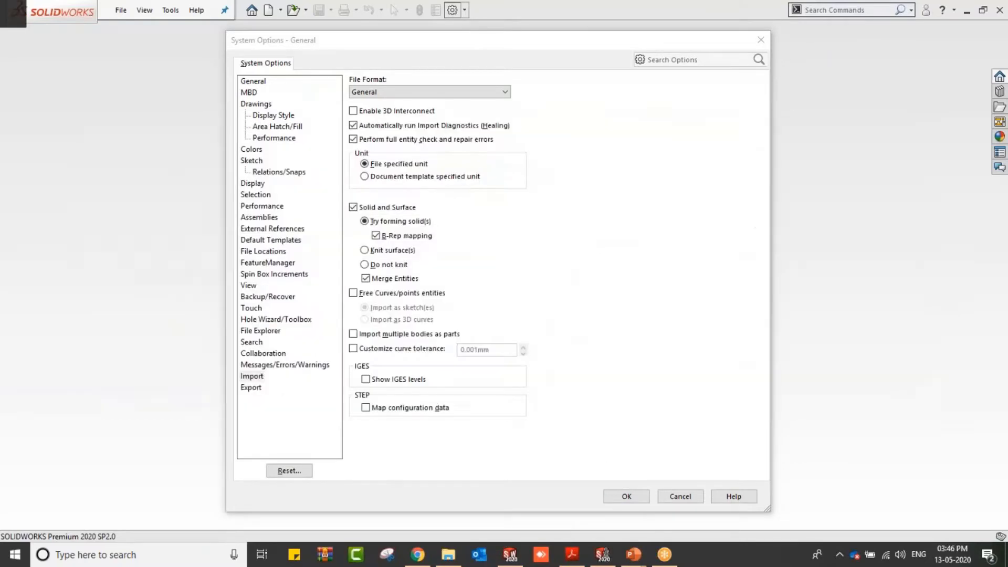
key("Right")
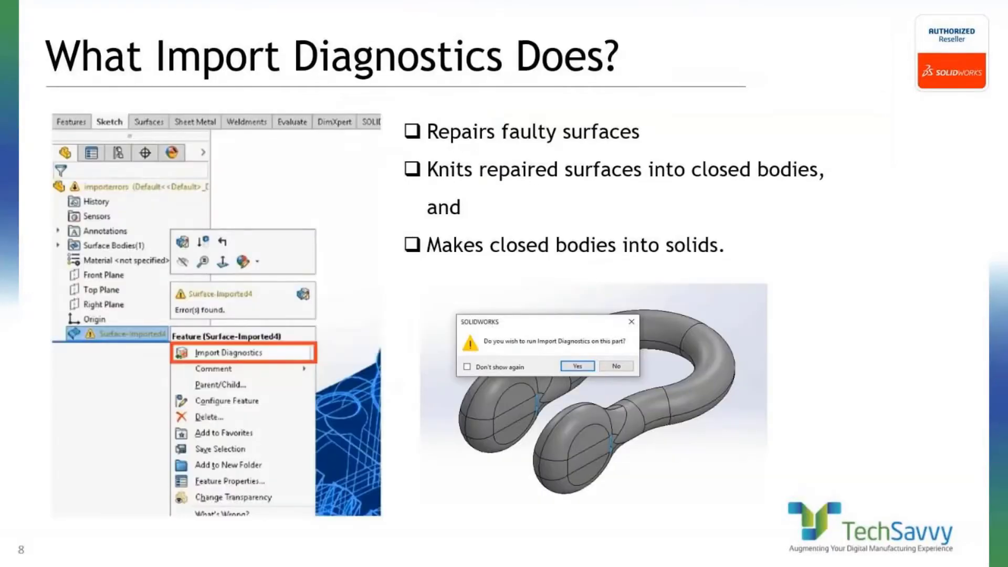
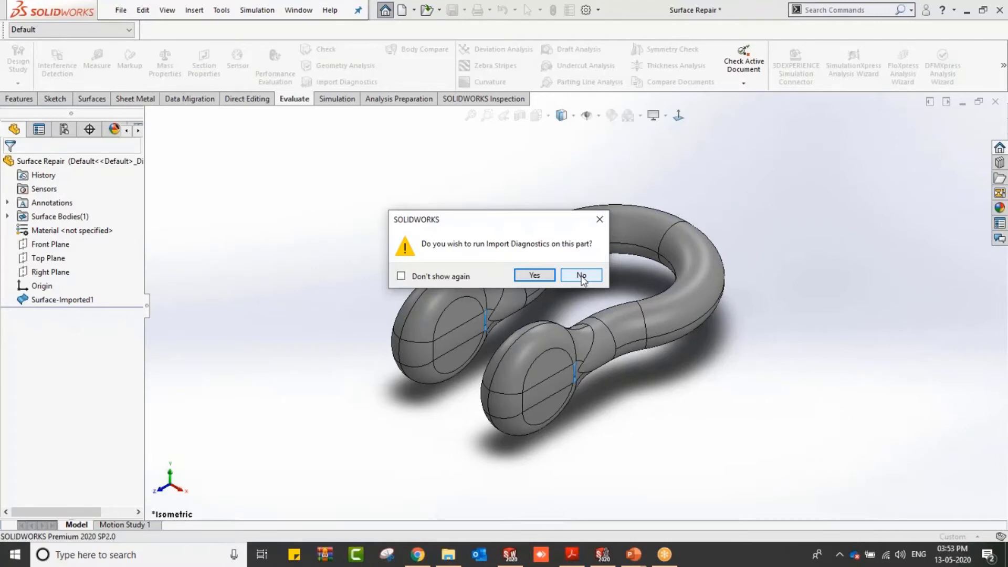
Step: Decline the automatic diagnostics prompt and launch Import Diagnostics on the imported surface feature of Surface Repair
left_click(581, 276)
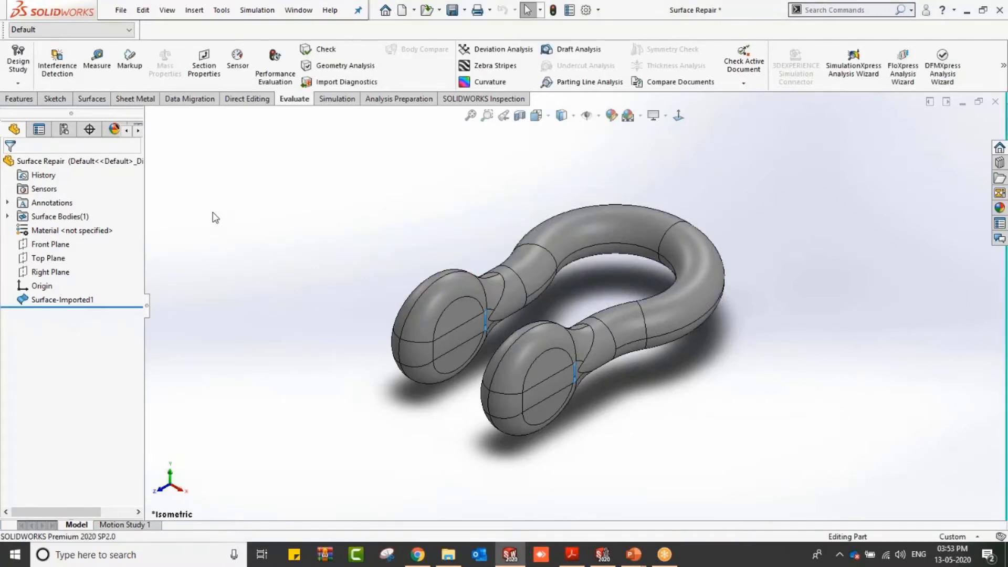
left_click(74, 298)
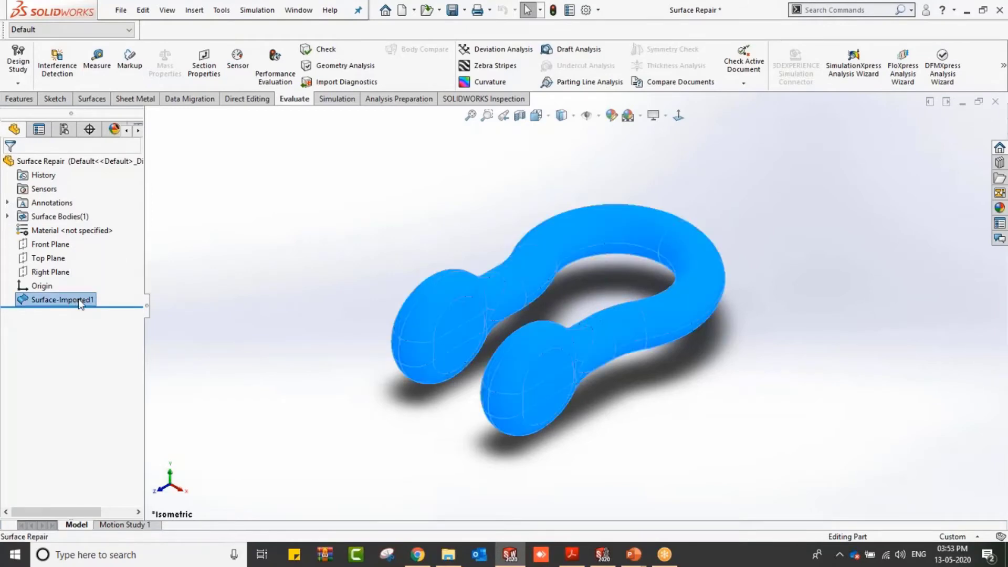
right_click(78, 299)
left_click(109, 324)
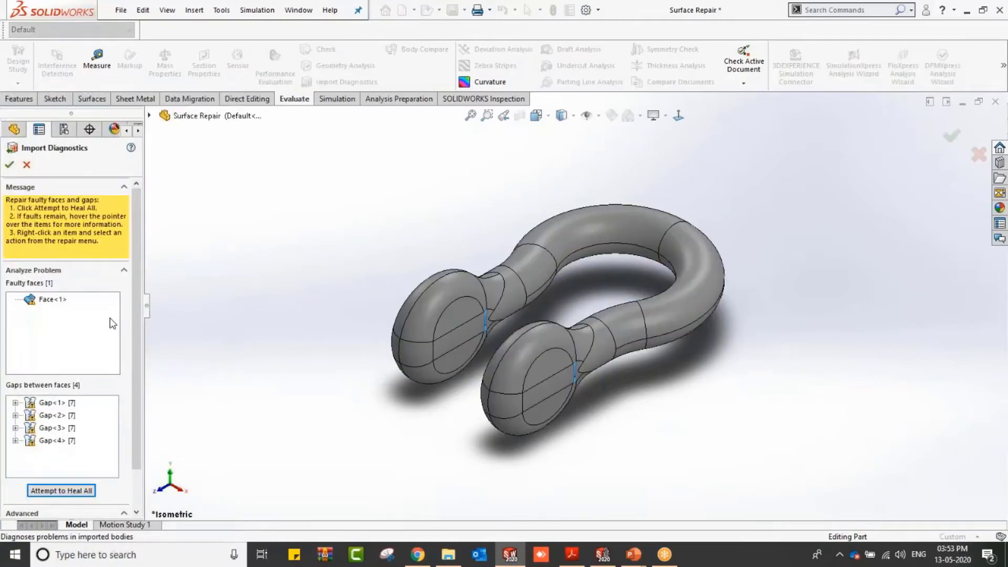
Step: Attempt to heal all faulty faces and gaps, then accept the Import Diagnostics repair
scroll(132, 338, "down", 3)
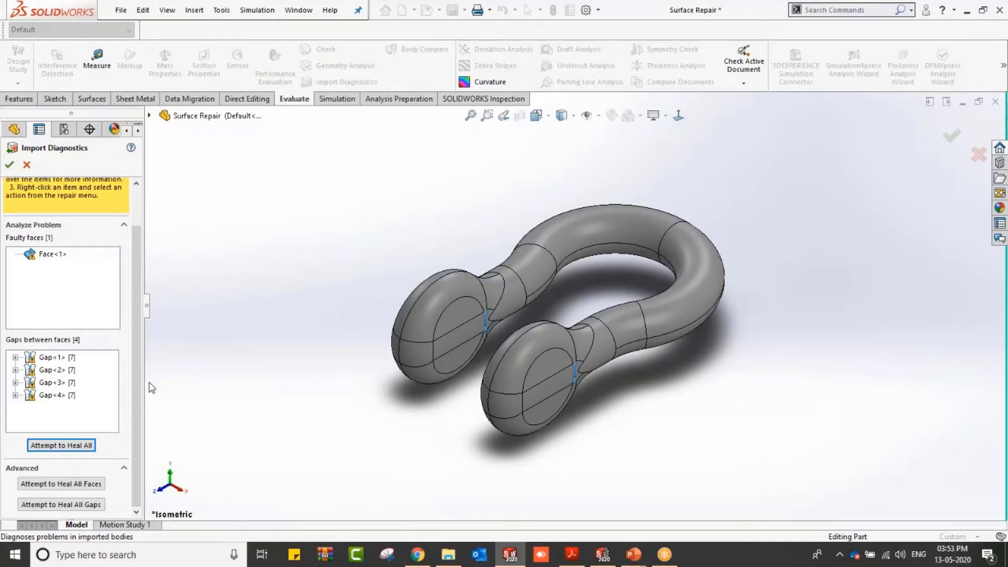
left_click(83, 447)
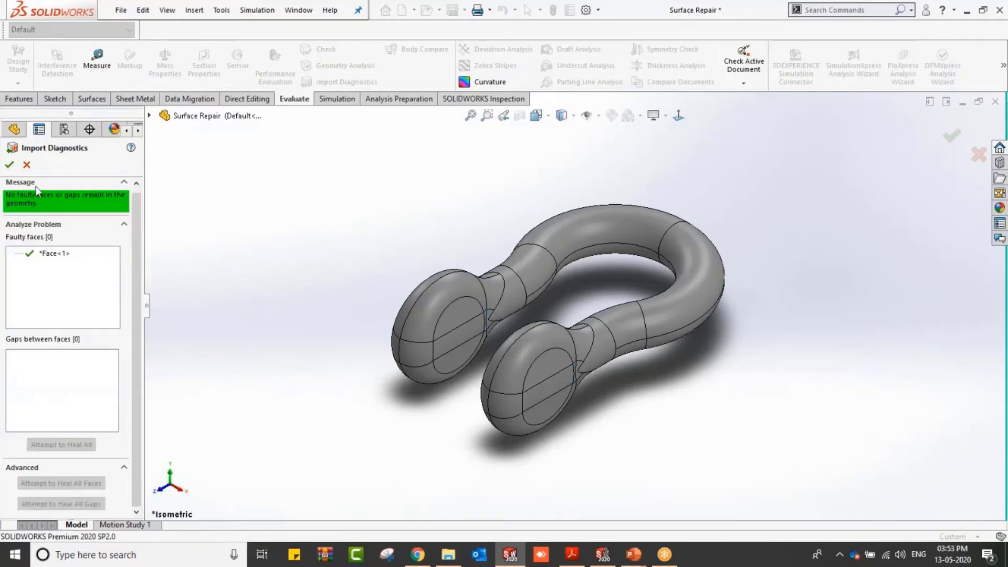
left_click(9, 165)
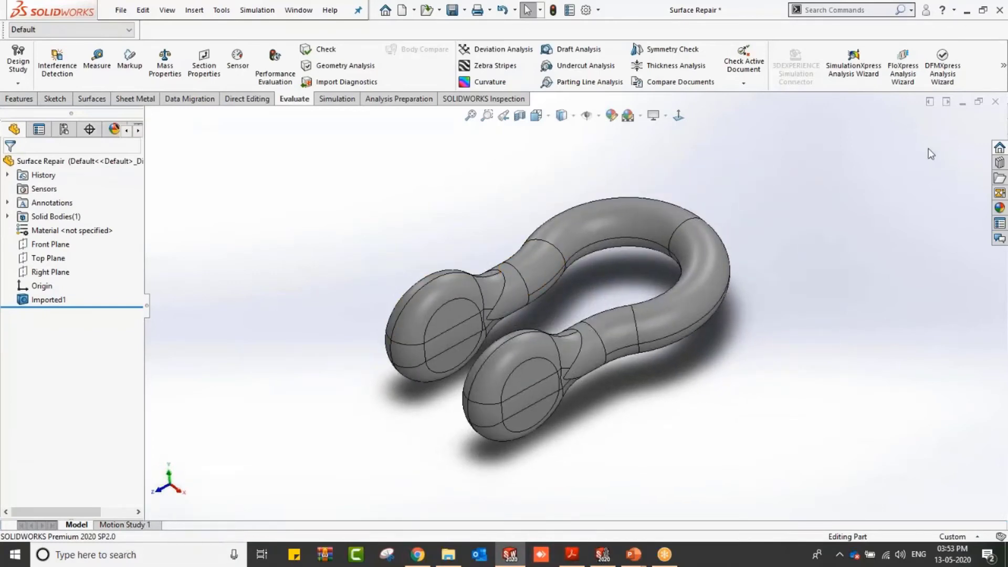
Step: Close the Surface Repair part without saving and open the baseframe(Adv) STEP file
left_click(995, 101)
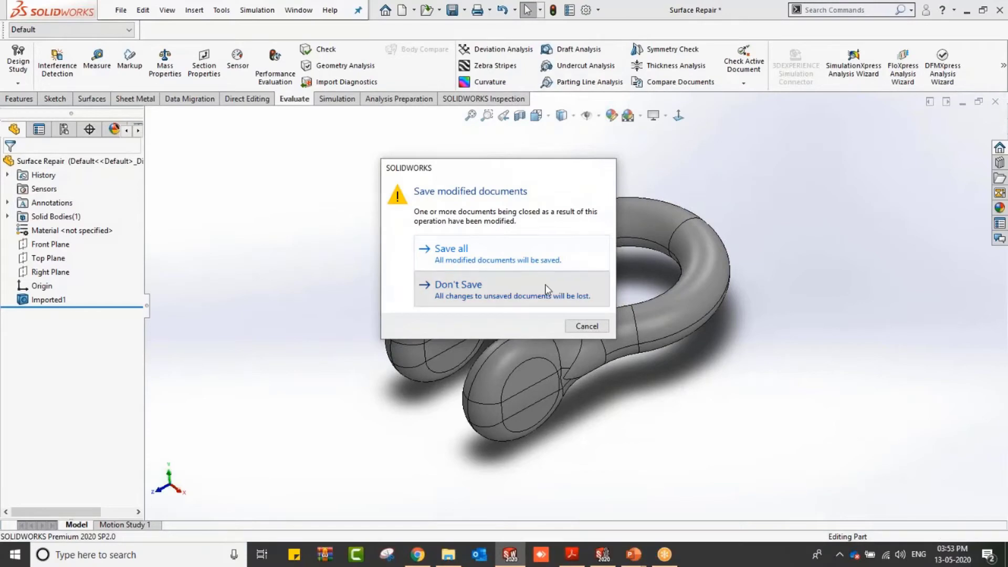
left_click(544, 285)
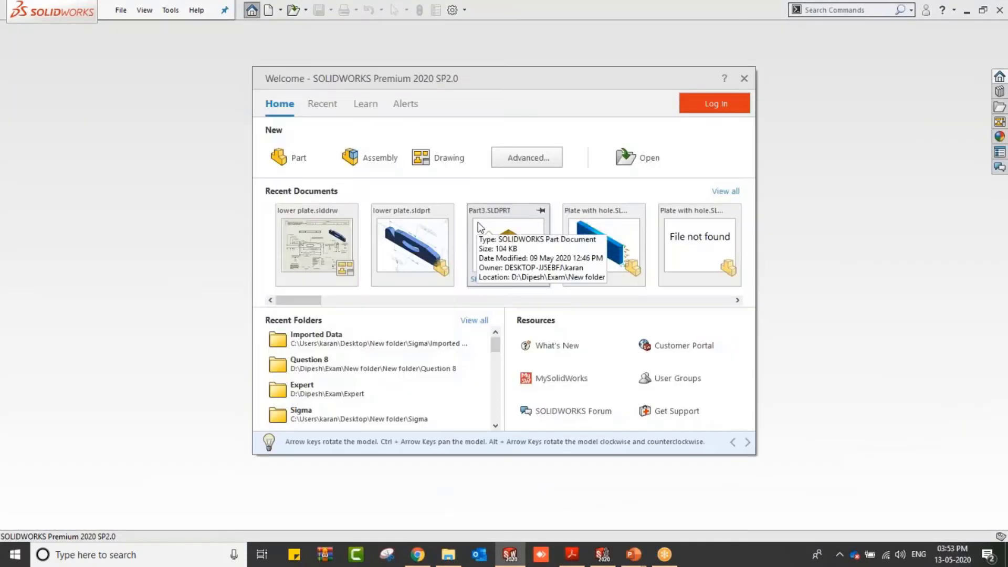
left_click(619, 157)
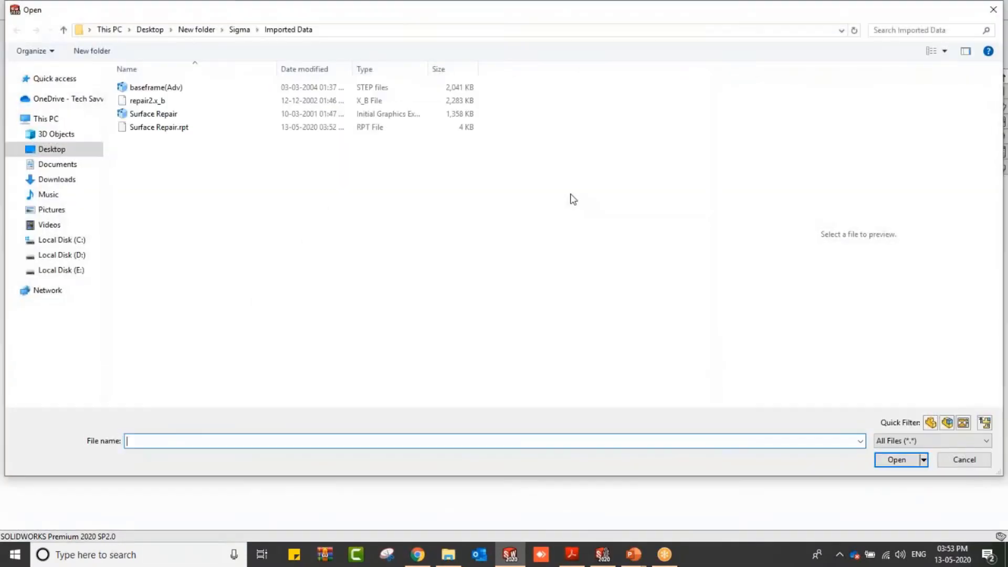
left_click(223, 90)
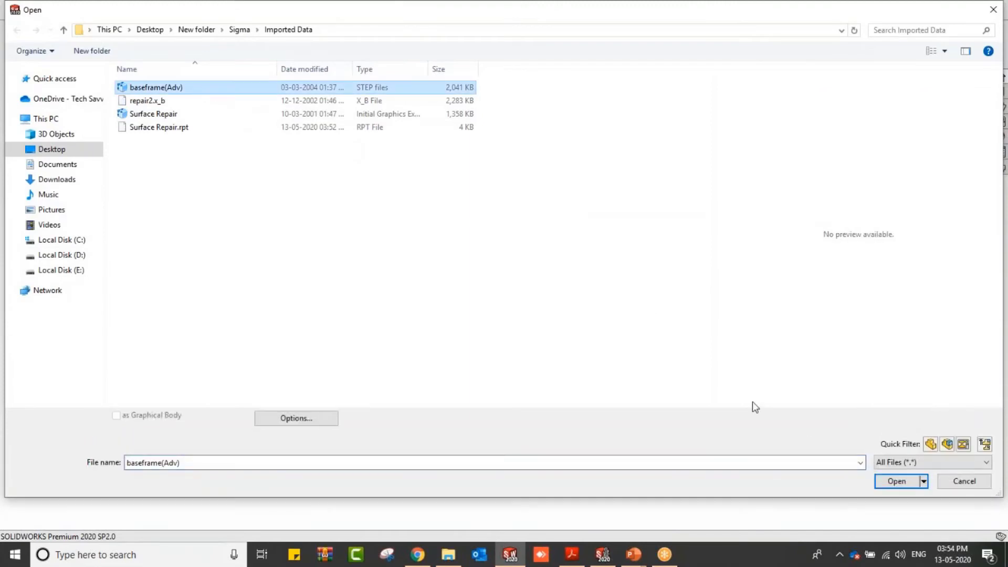
left_click(897, 482)
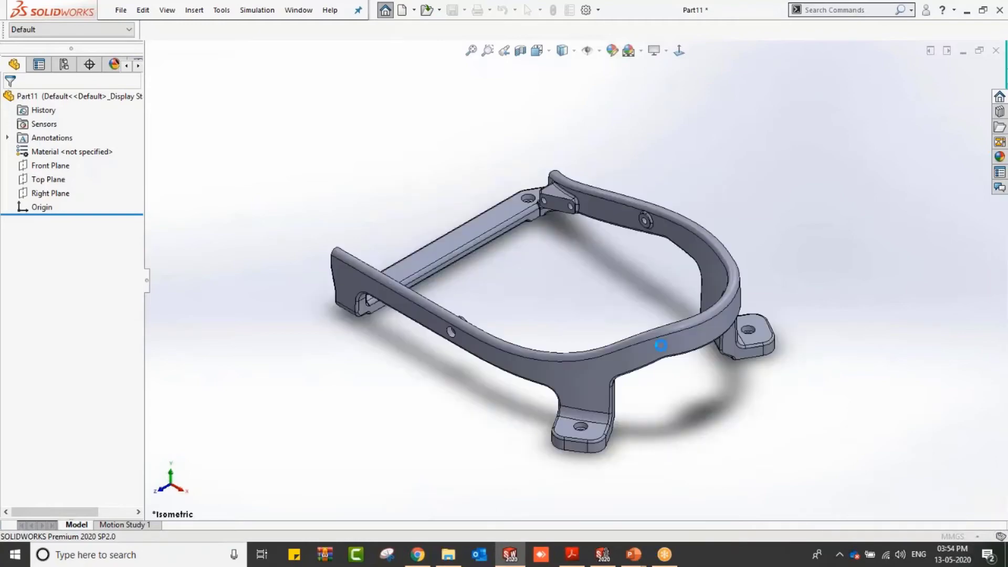
Step: Decline feature recognition, run Import Diagnostics on the imported body and attempt to heal all faulty faces
left_click(578, 274)
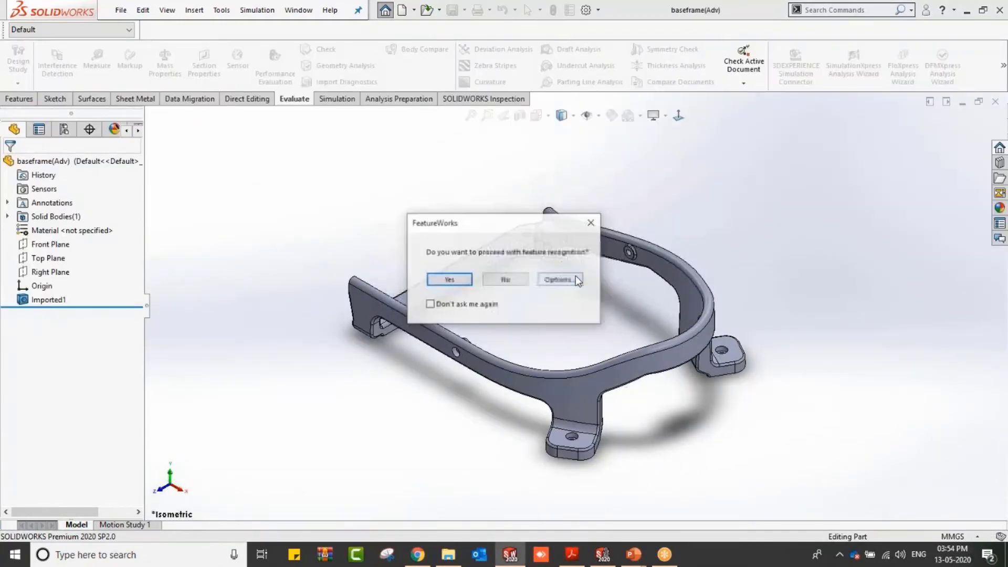
left_click(505, 279)
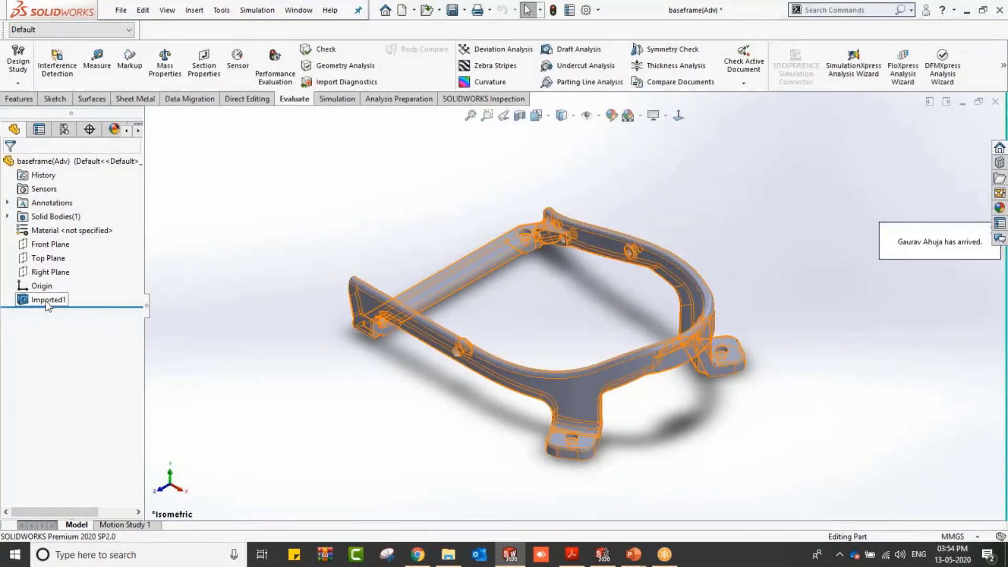
right_click(47, 300)
left_click(84, 311)
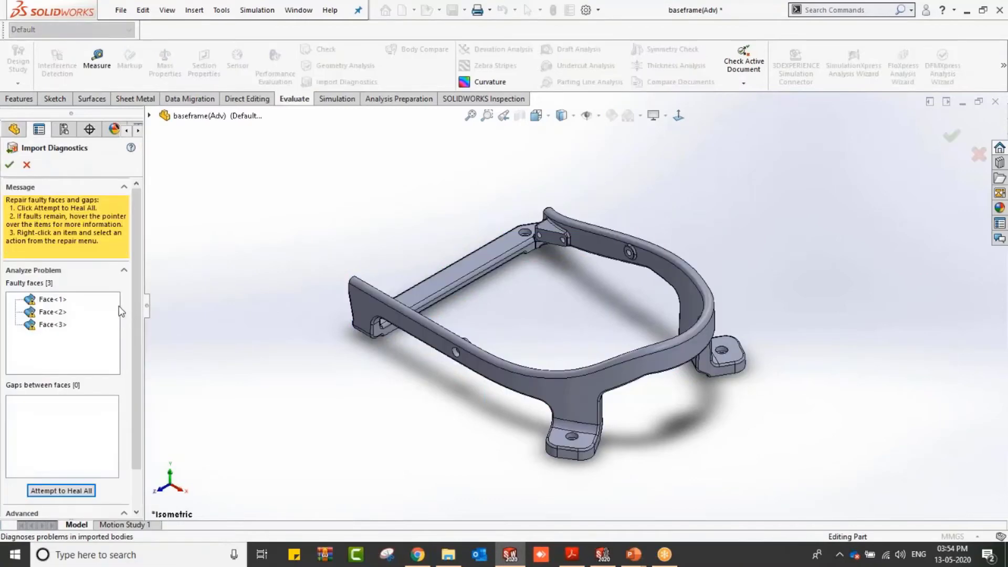
left_click(88, 488)
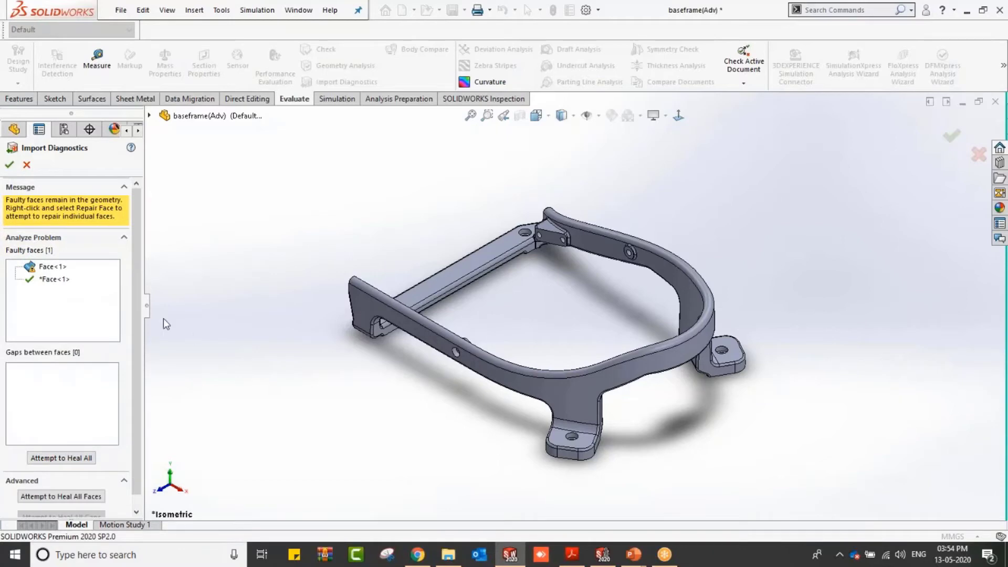
Step: Select the remaining faulty face, zoom in to inspect it on the frame corner, and close Import Diagnostics
left_click(53, 266)
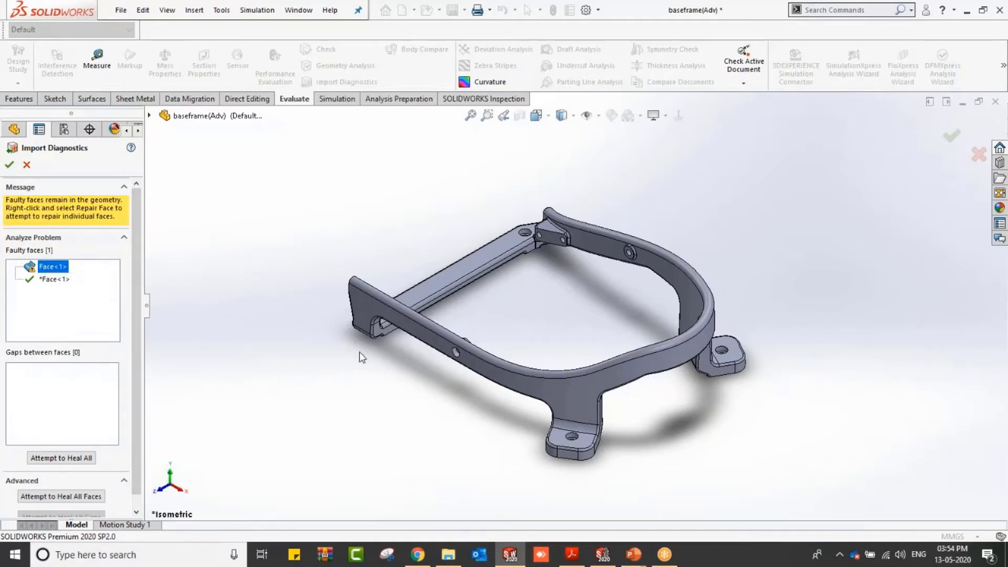
middle_click_drag(359, 353, 486, 364)
scroll(428, 364, "down", 5)
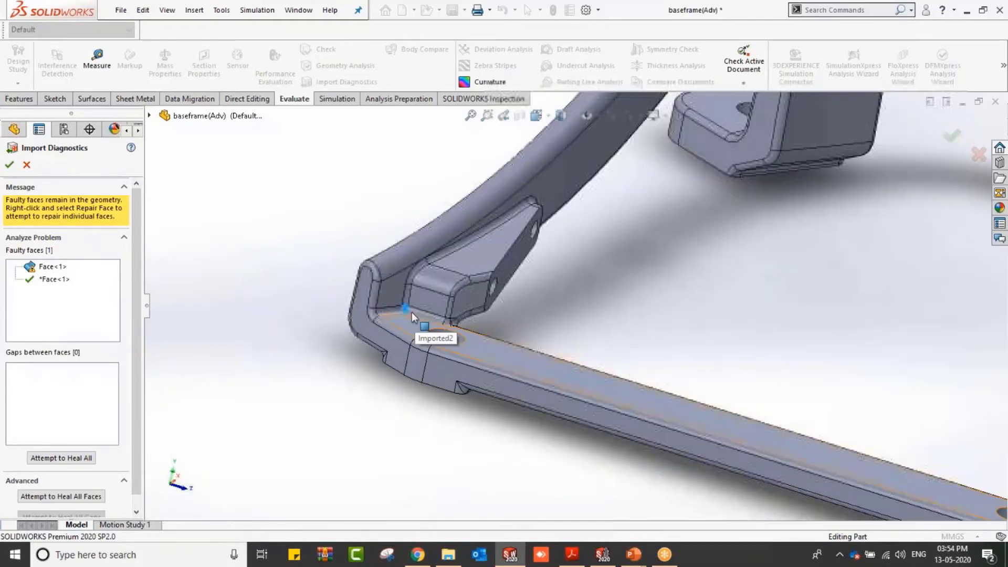
scroll(412, 312, "down", 8)
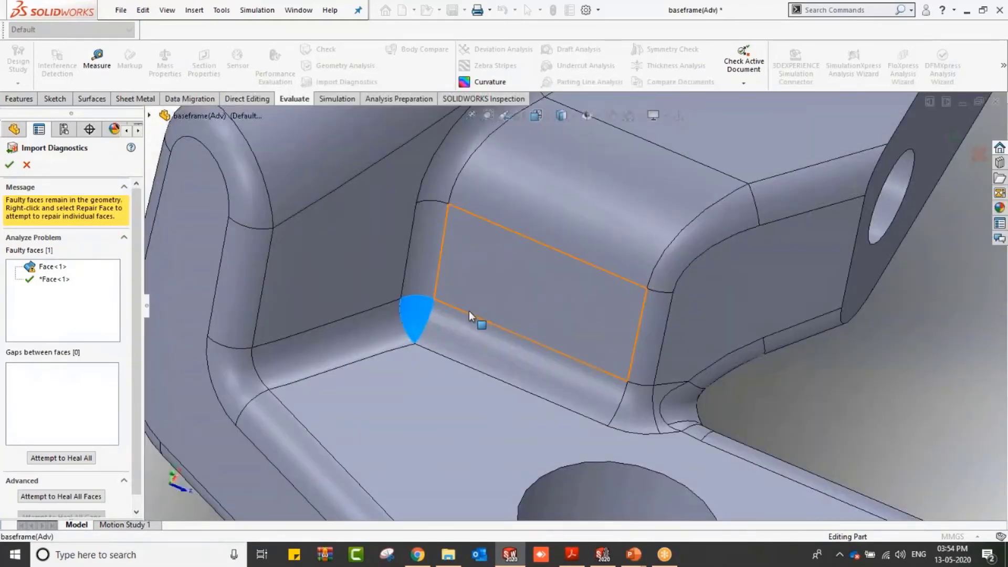
scroll(468, 312, "up", 4)
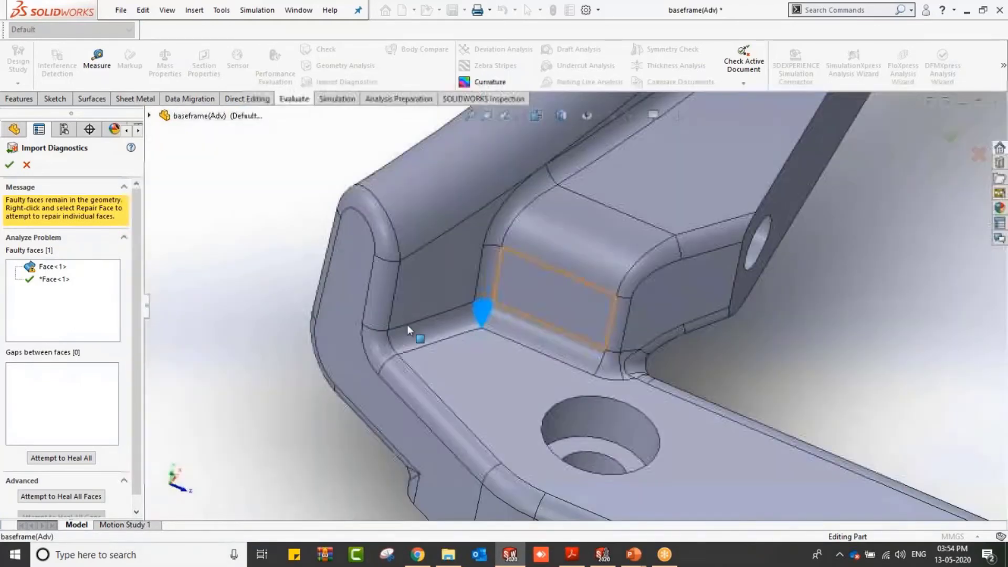
left_click(27, 167)
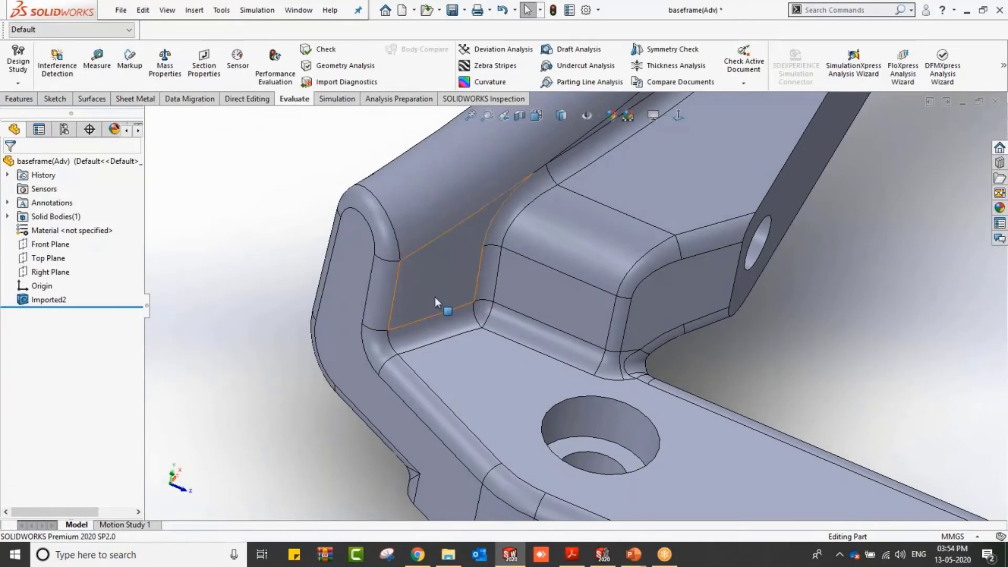
Step: Delete the small faulty fillet face at the frame's inner corner
left_click(479, 316)
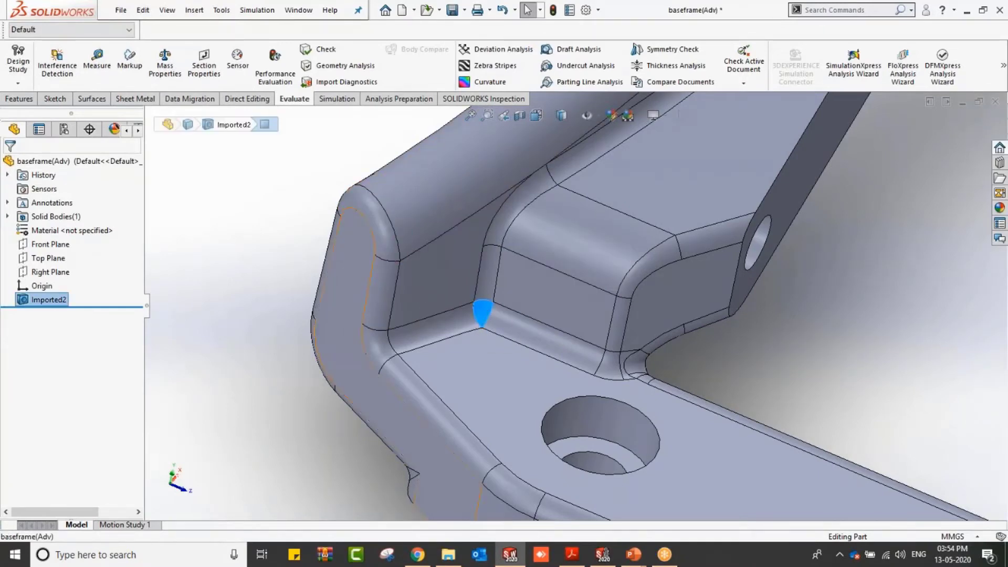
left_click(190, 99)
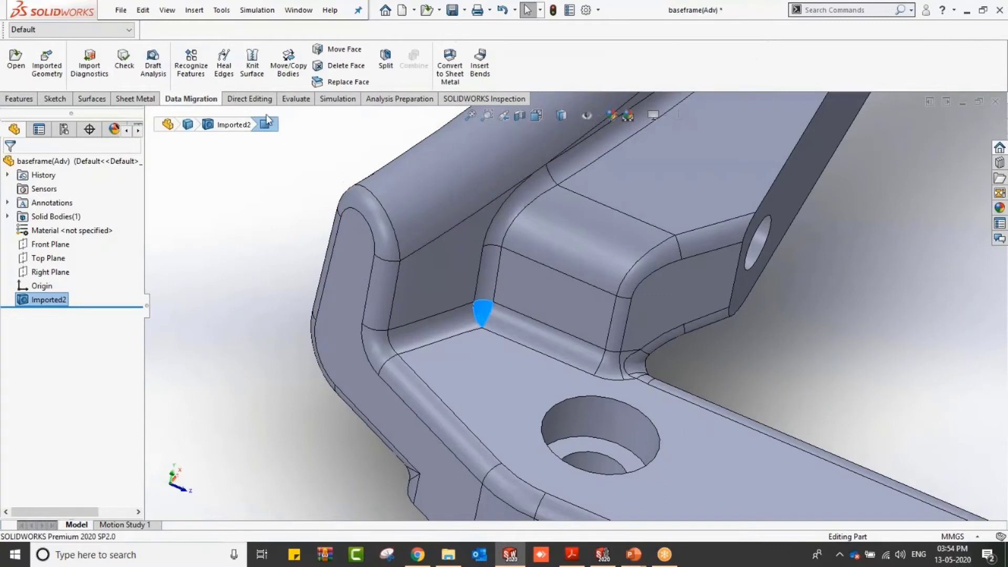
left_click(340, 67)
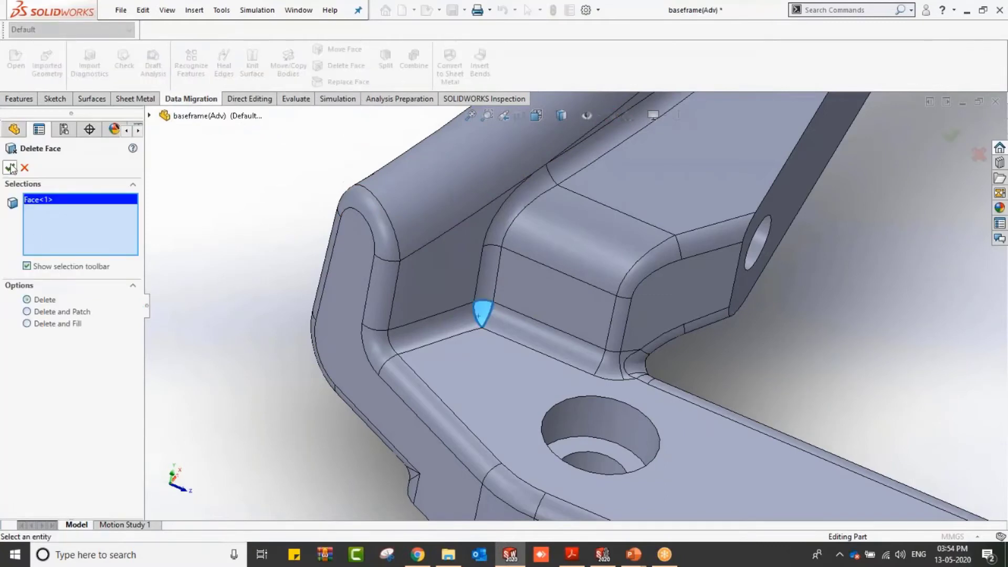
left_click(11, 168)
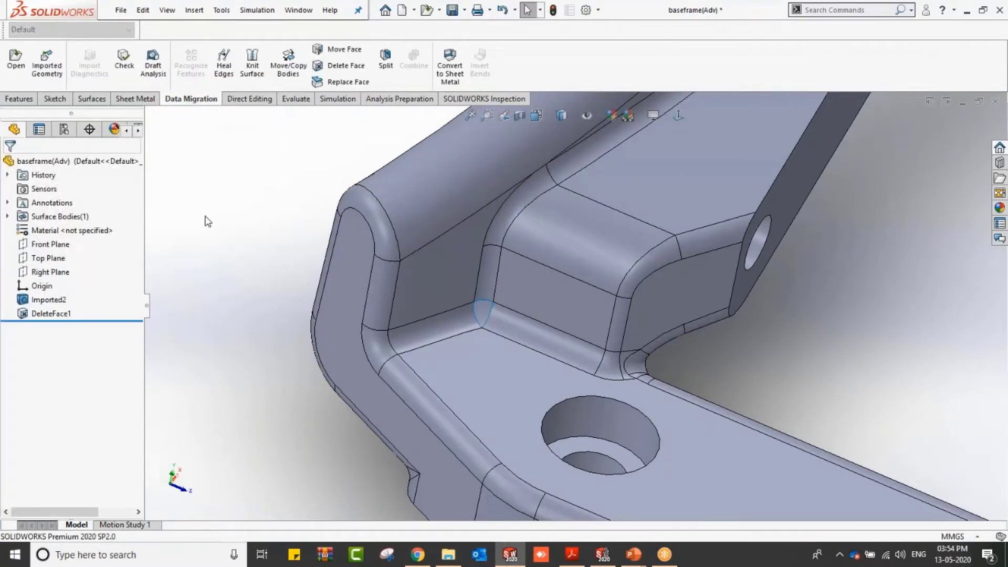
Step: Copy the three faces surrounding the deleted face as an offset surface at 0 mm
scroll(218, 226, "up", 3)
scroll(294, 263, "down", 5)
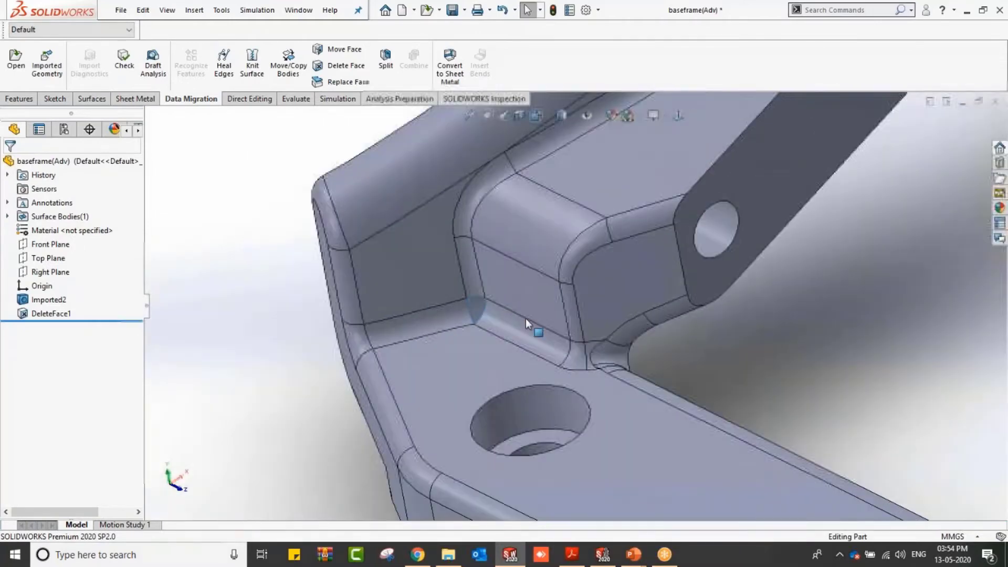
scroll(525, 318, "up", 5)
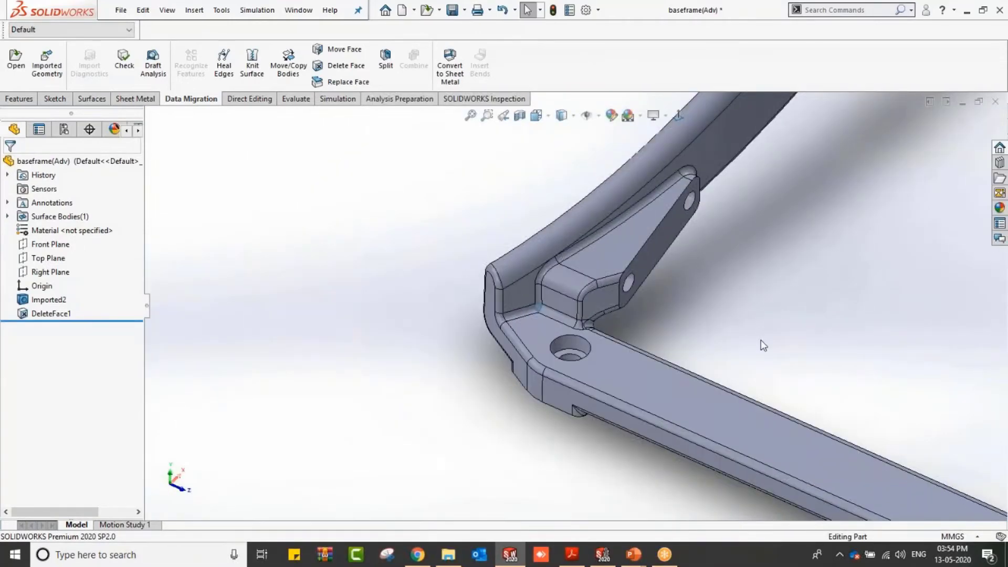
scroll(763, 345, "down", 3)
left_click(330, 313)
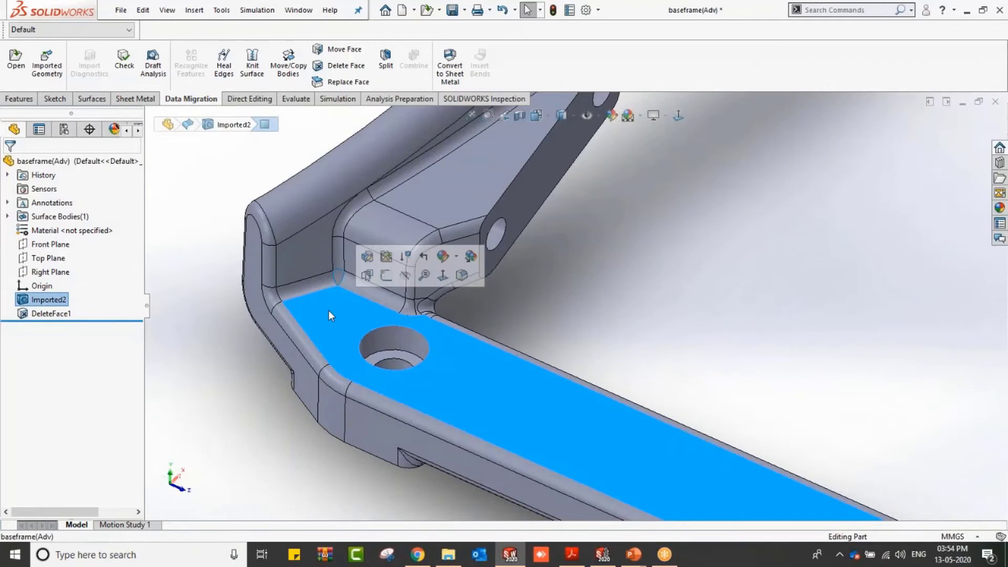
left_click(303, 273, "ctrl")
left_click(371, 279, "ctrl")
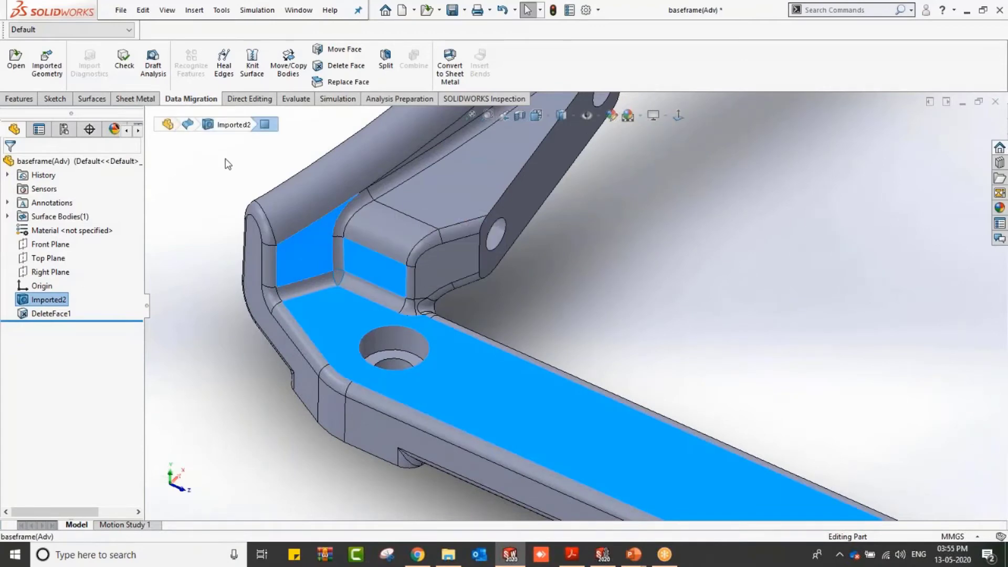
left_click(92, 99)
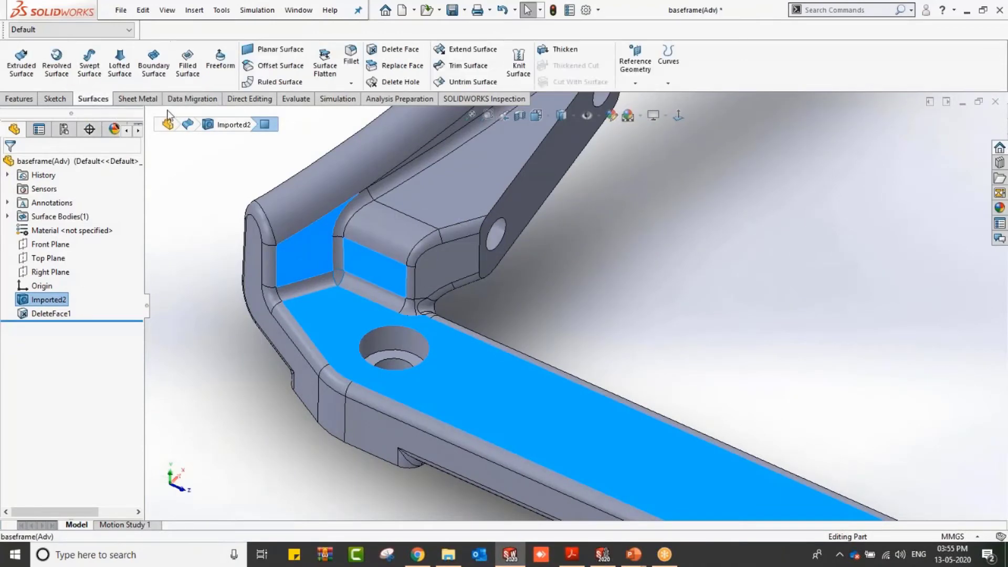
left_click(273, 67)
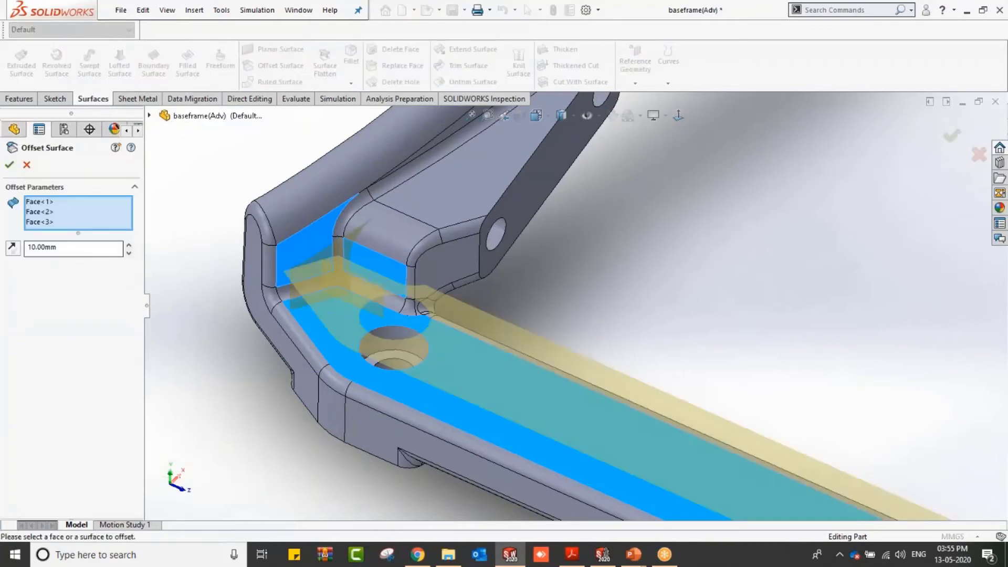
double_click(68, 249)
type("0")
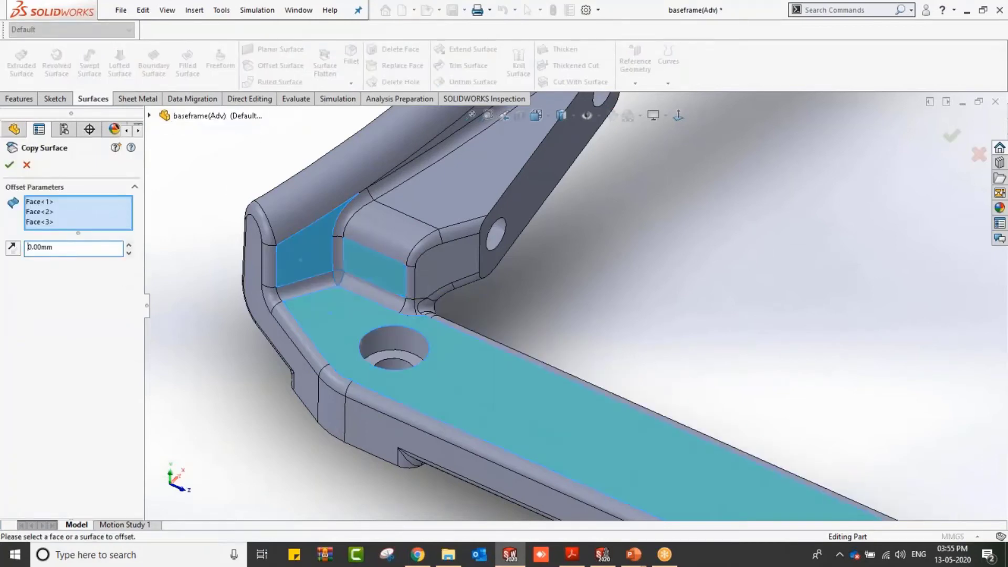
left_click(9, 164)
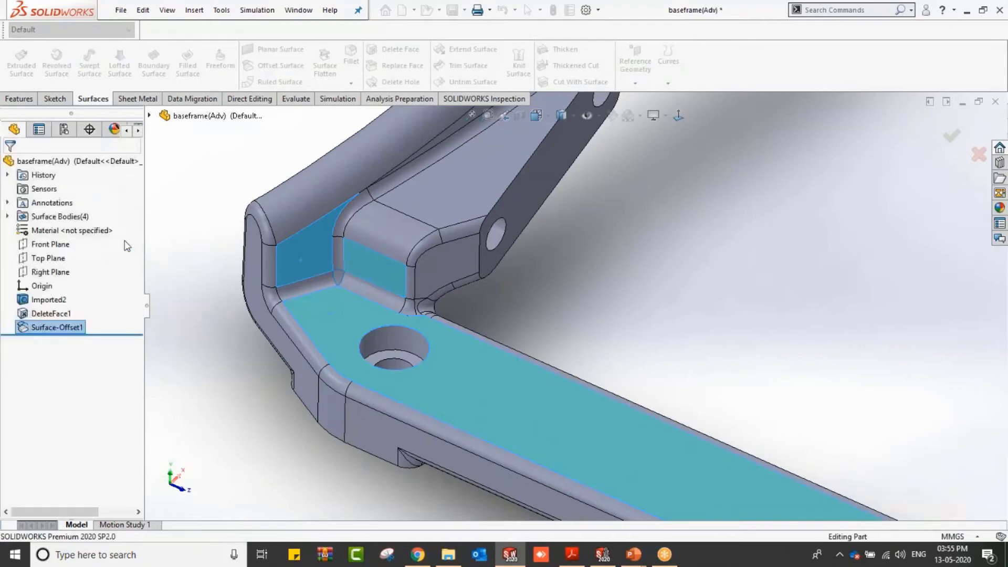
Step: Hide the main surface body from the Surface Bodies folder, keeping only the copied faces visible
left_click(7, 216)
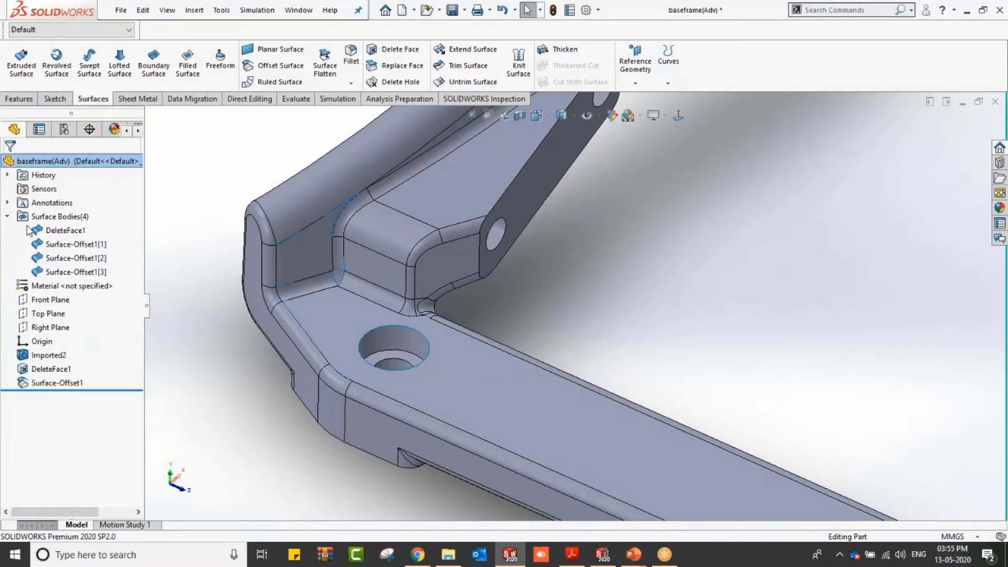
right_click(58, 234)
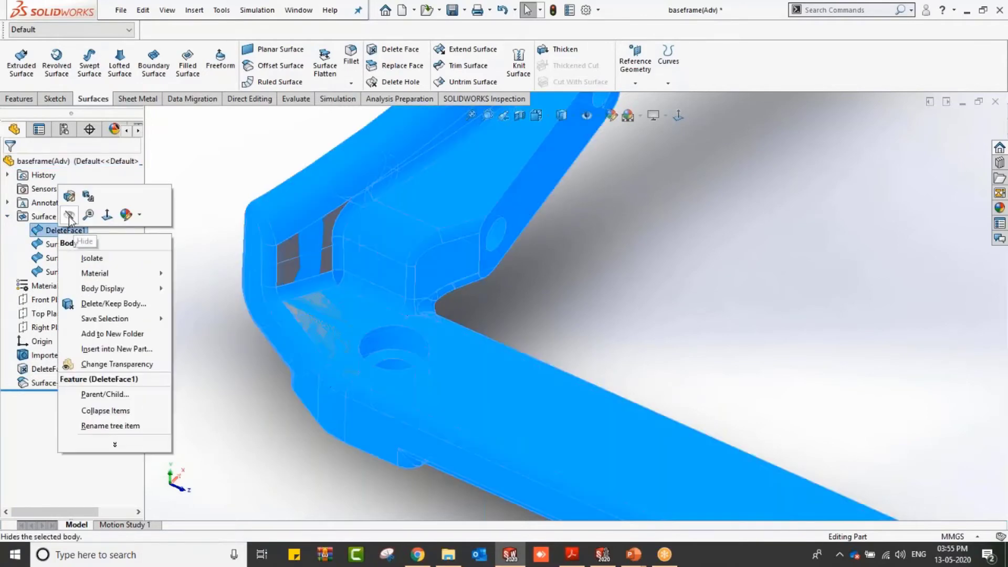
key("Escape")
left_click(194, 234)
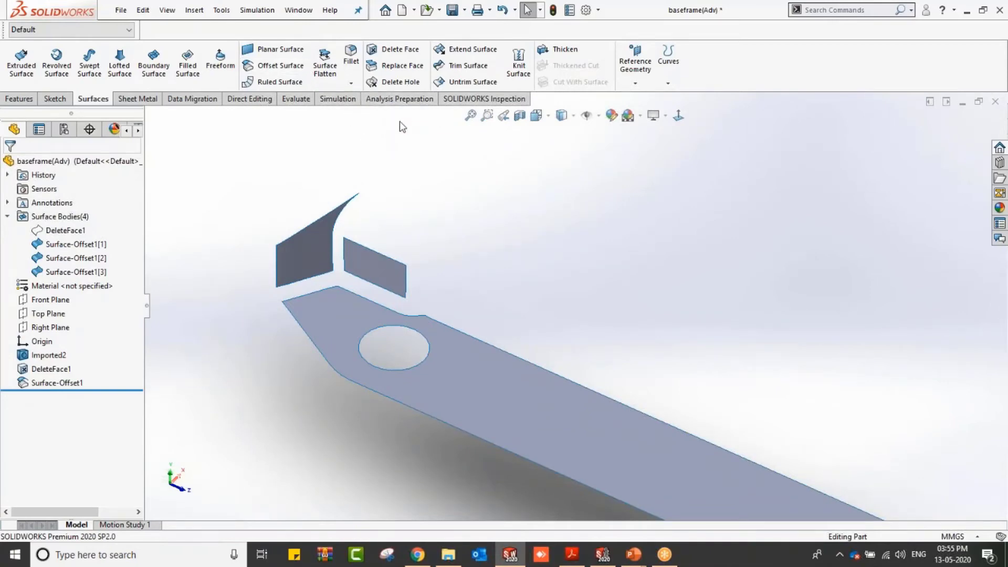
Step: Extend the bottom surface's edge beside the middle wall by 5 mm with Extend Surface
left_click(466, 50)
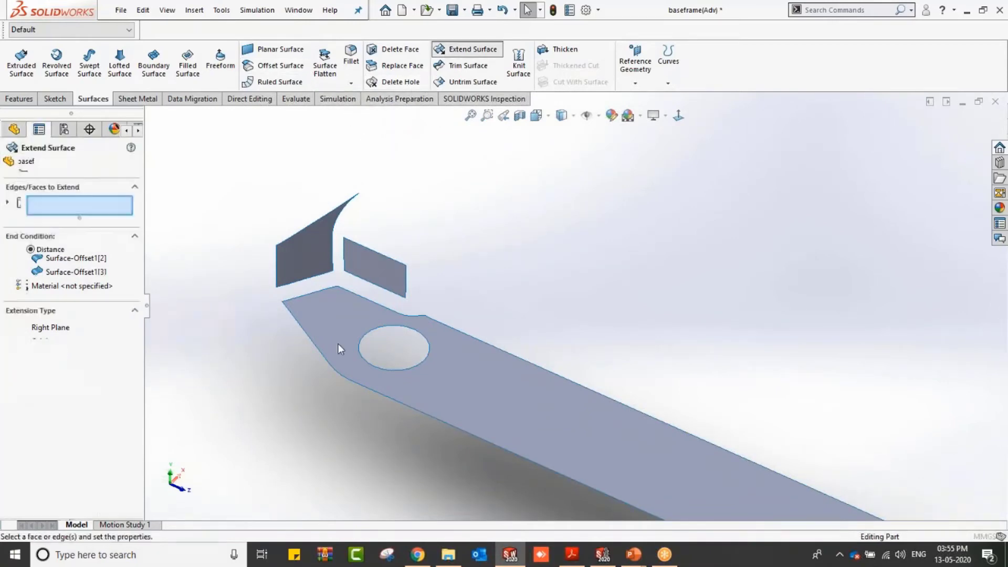
left_click(315, 292)
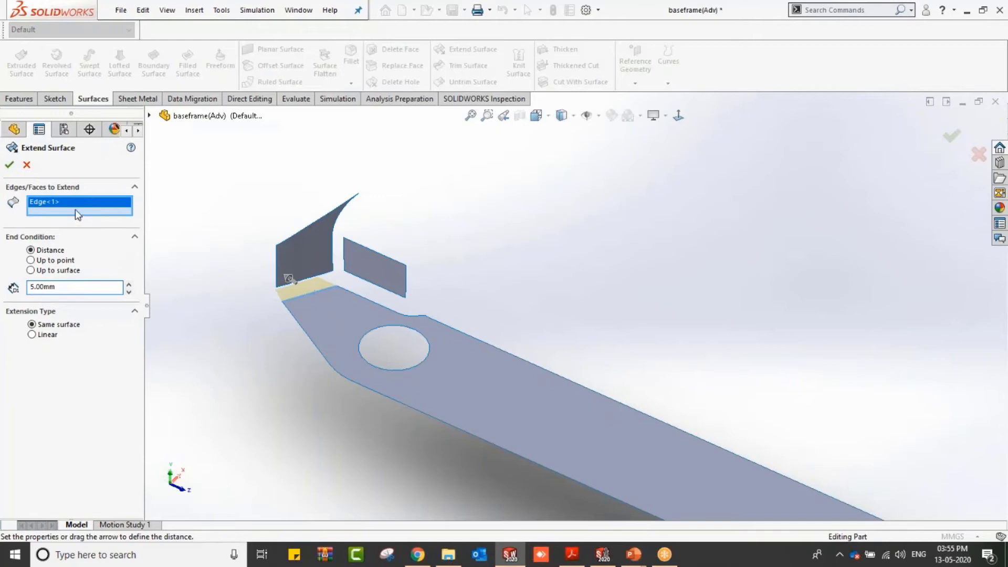
right_click(100, 215)
left_click(134, 219)
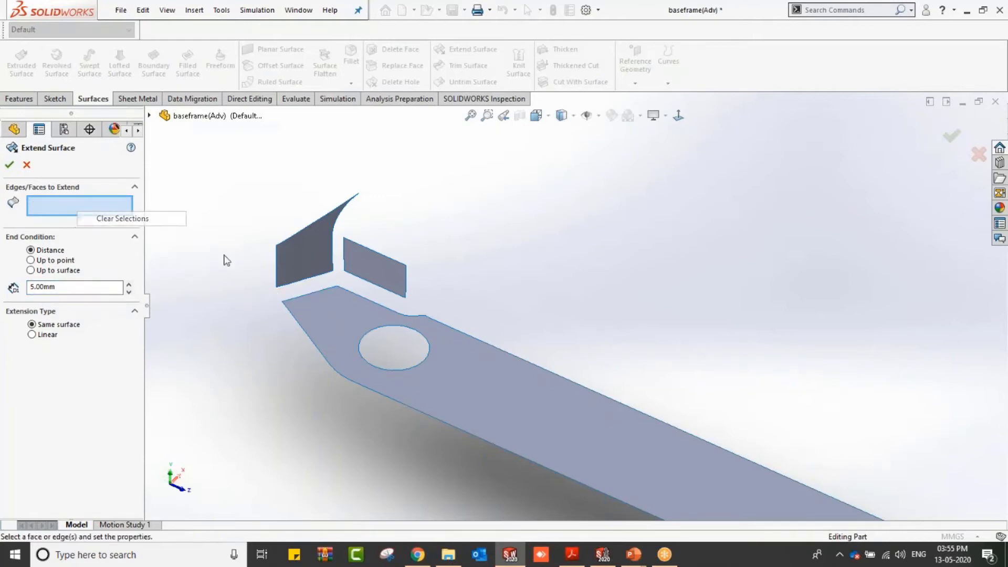
left_click(366, 304)
middle_click_drag(371, 309, 355, 351)
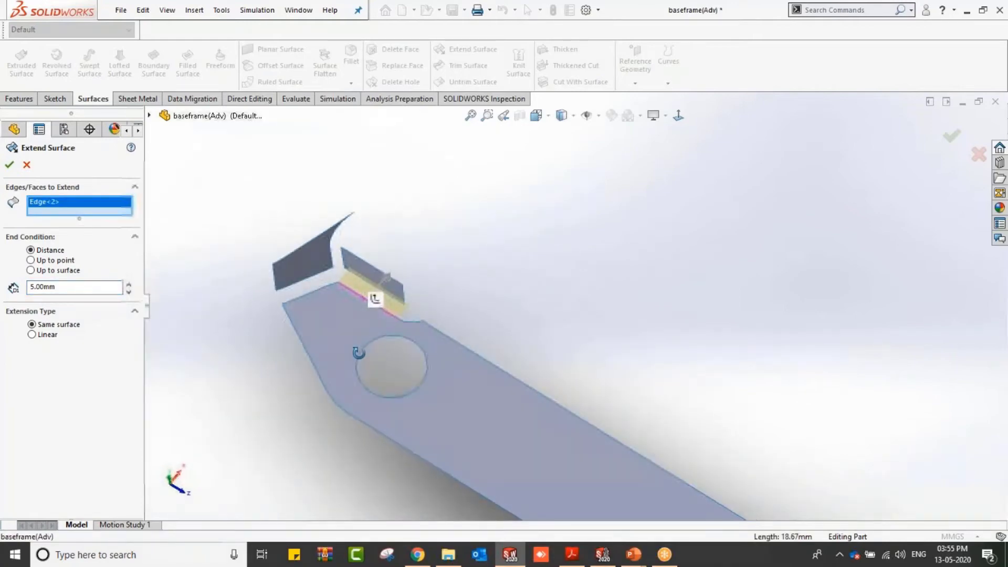
left_click(9, 166)
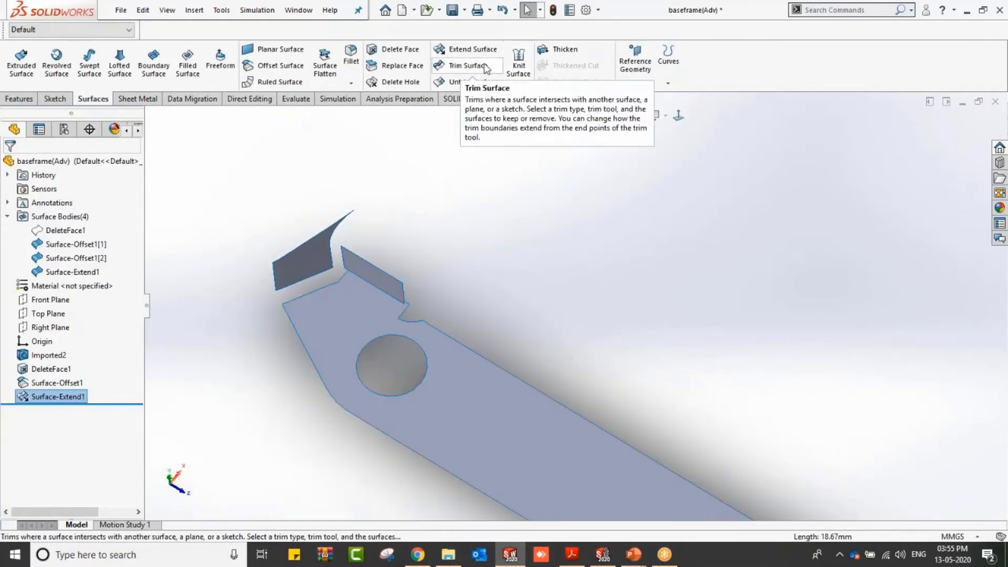
left_click(467, 49)
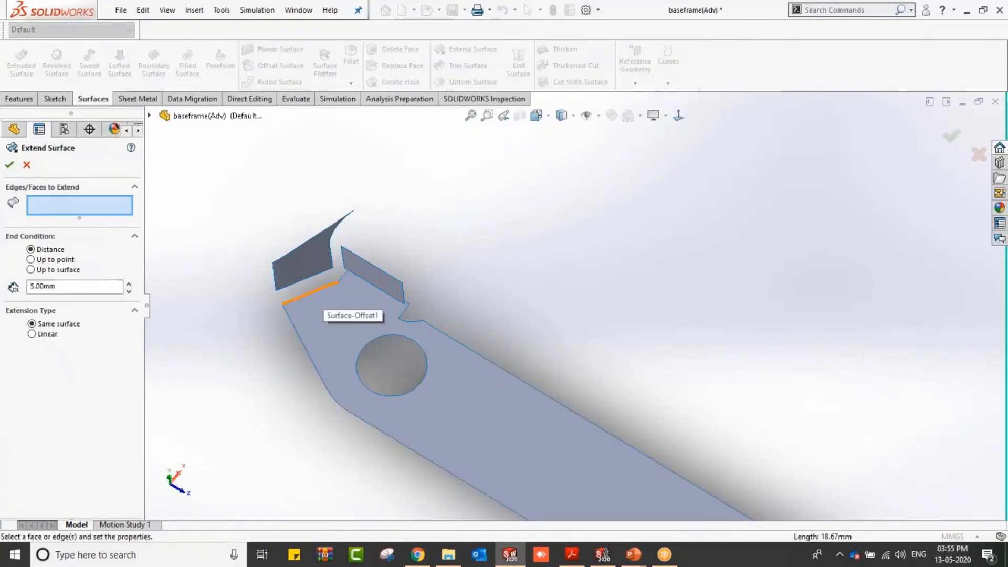
left_click(332, 287)
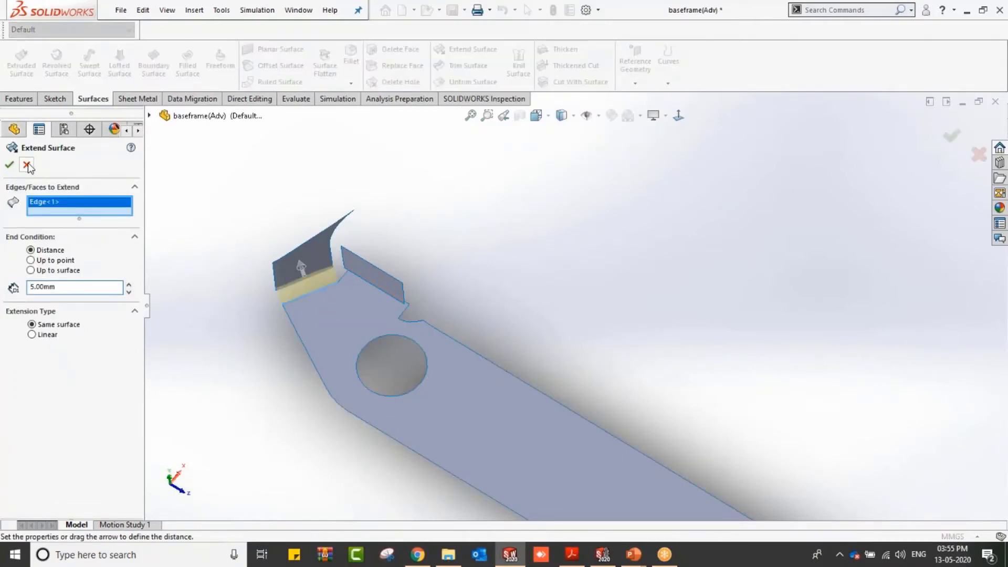
scroll(294, 273, "down", 3)
scroll(451, 336, "down", 2)
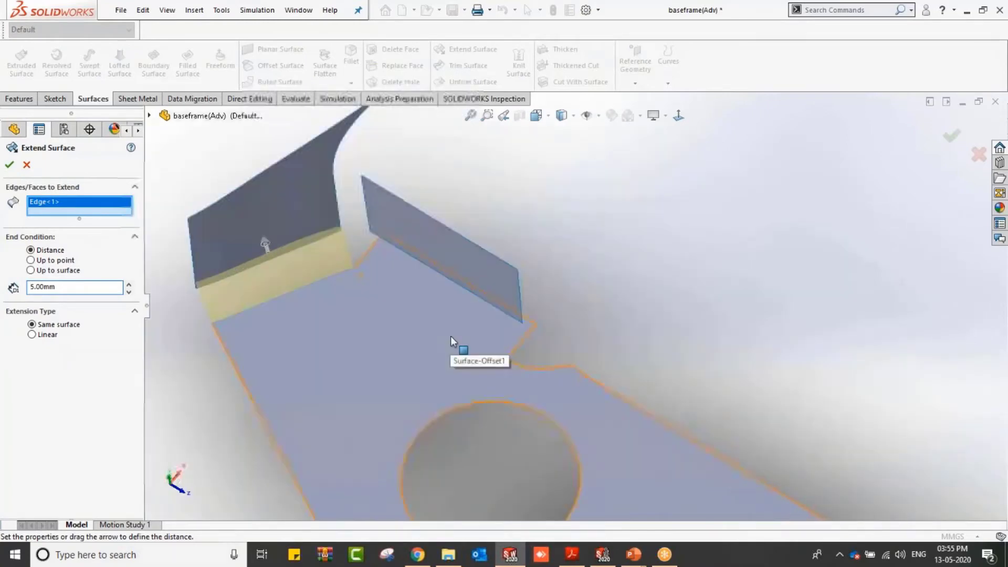
left_click(27, 164)
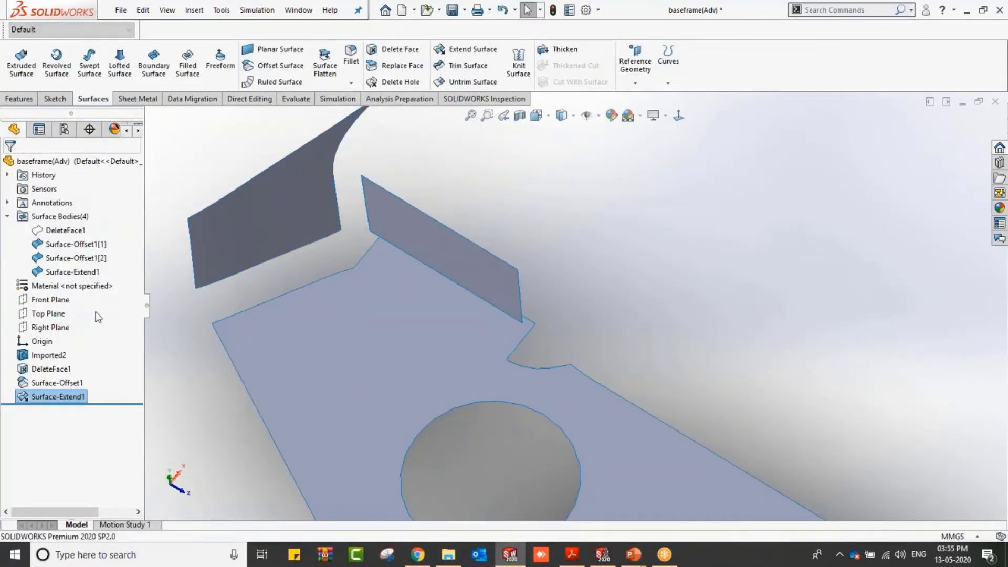
Step: Delete the Surface-Extend1 feature from the design tree
right_click(75, 397)
left_click(99, 389)
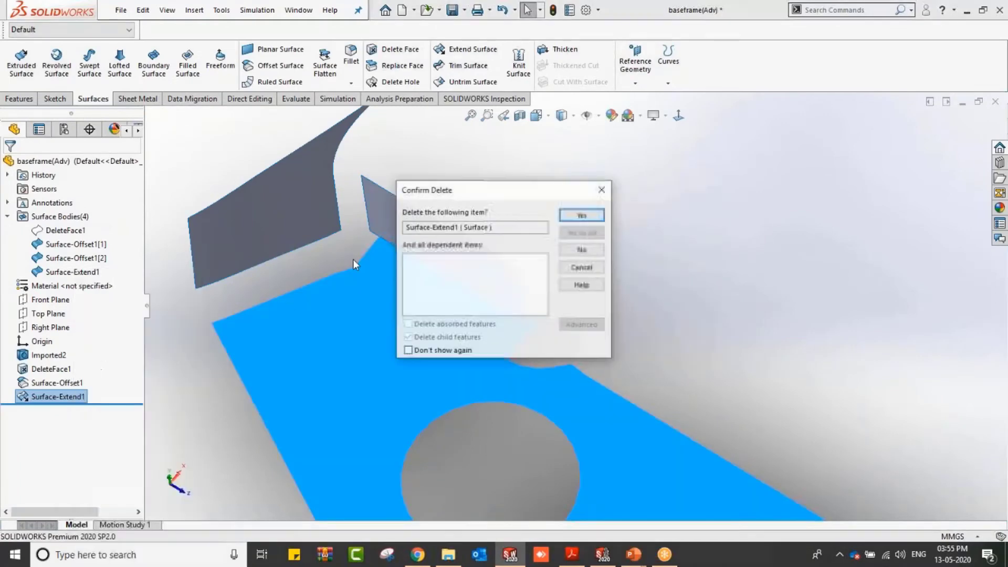
left_click(585, 213)
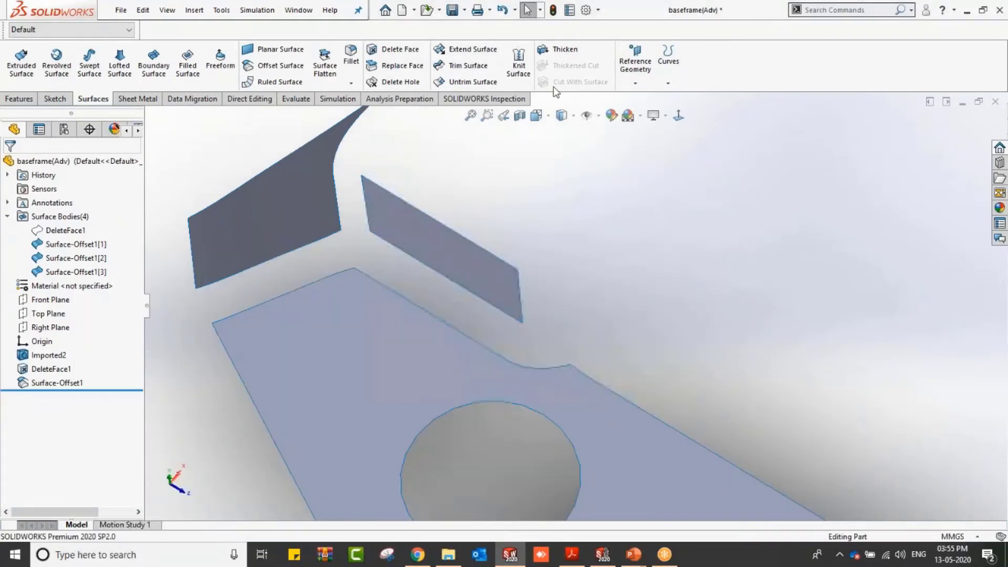
Step: Extend the bottom surface's two edges along both walls by 5 mm
left_click(481, 52)
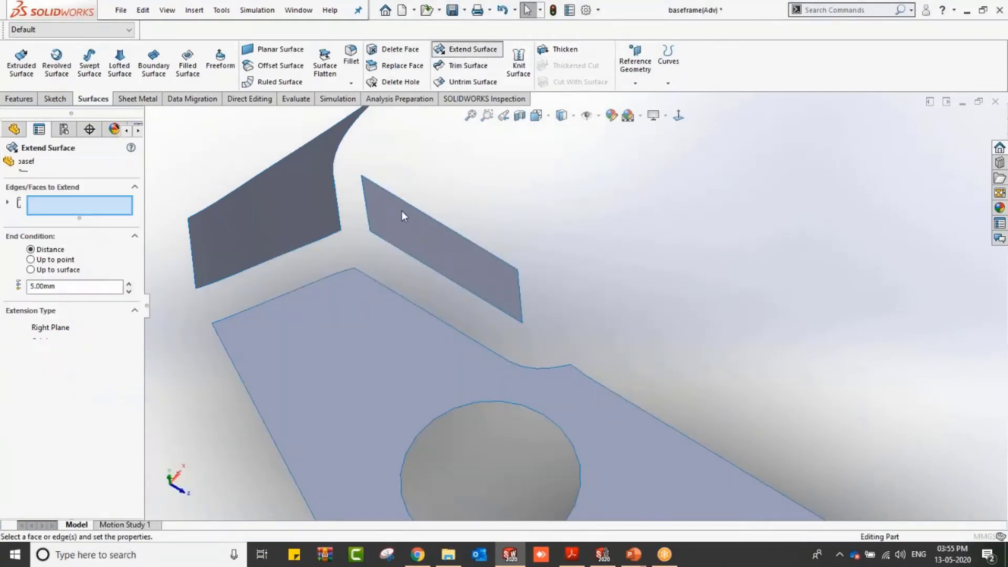
left_click(294, 288)
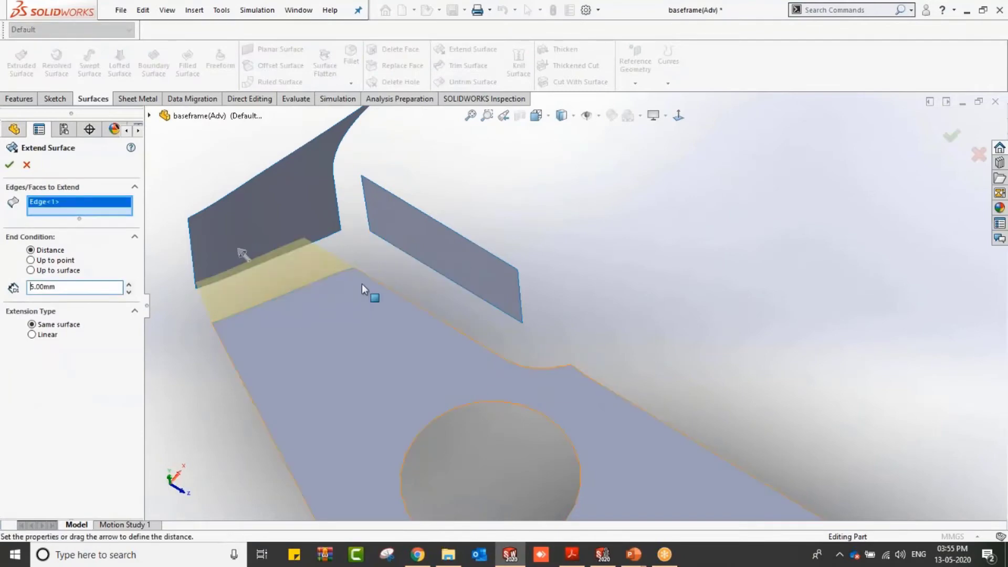
left_click(378, 285)
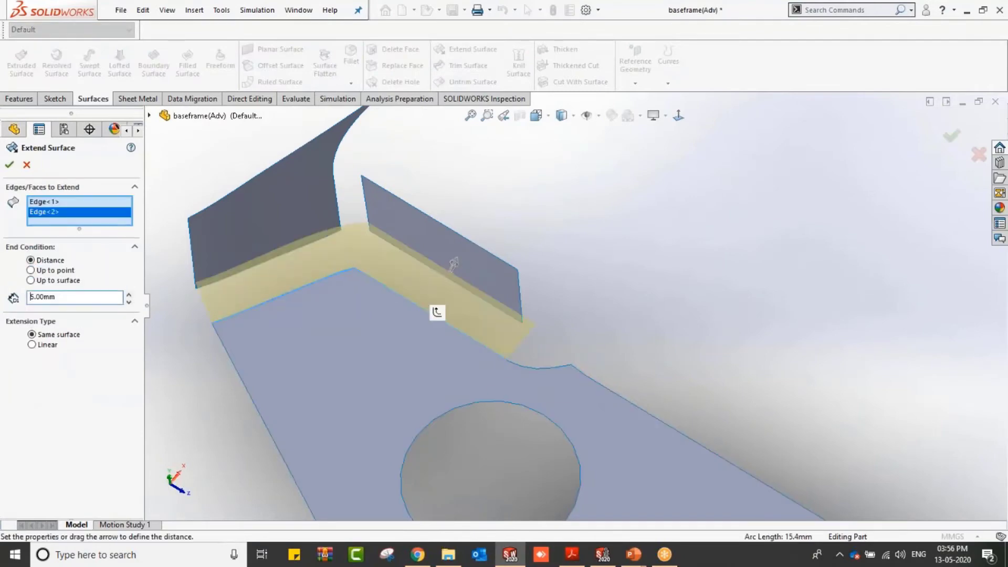
left_click(8, 165)
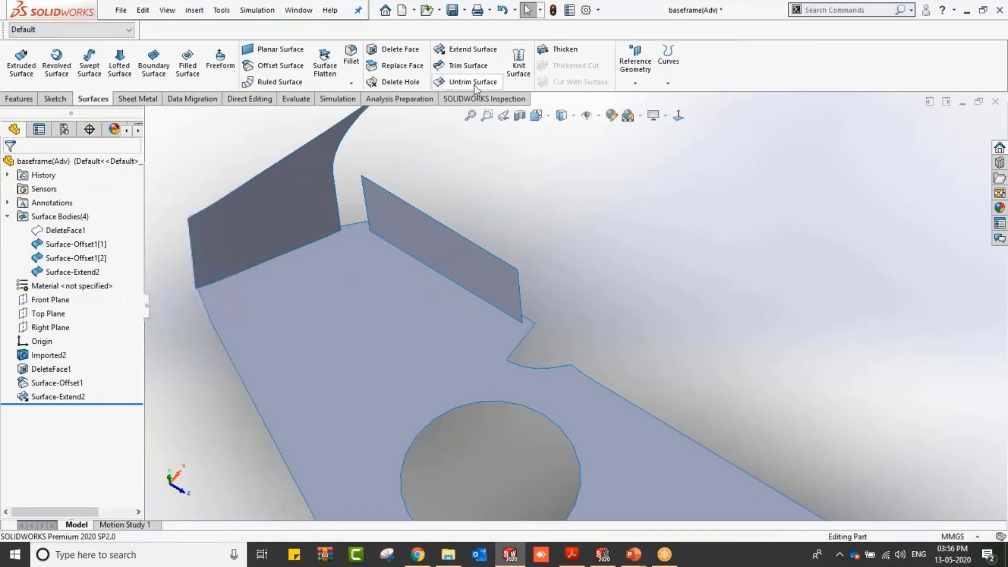
Step: Extend the left wall's lower edge and its inner corner edge by 5 mm
left_click(465, 52)
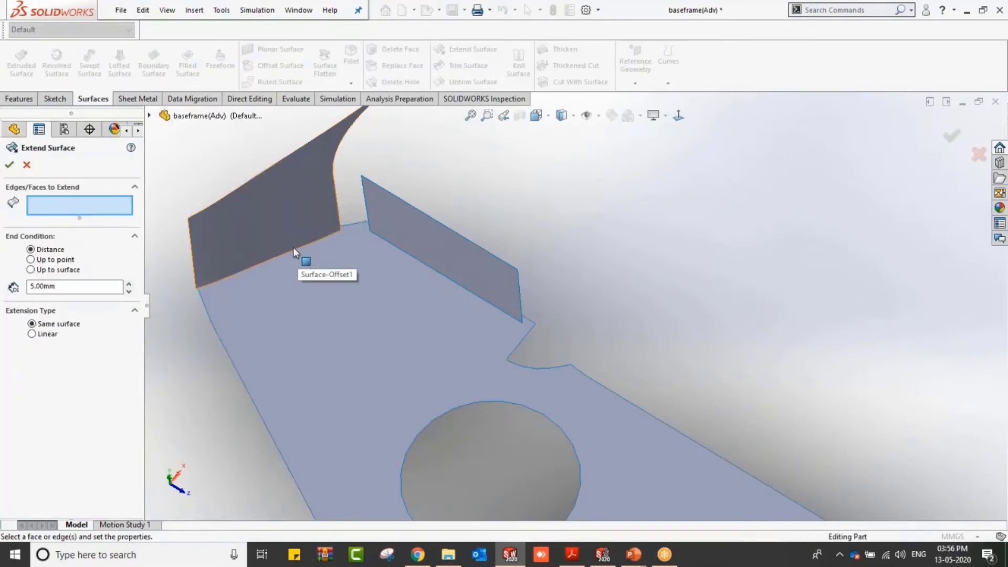
left_click(295, 249)
left_click(342, 208)
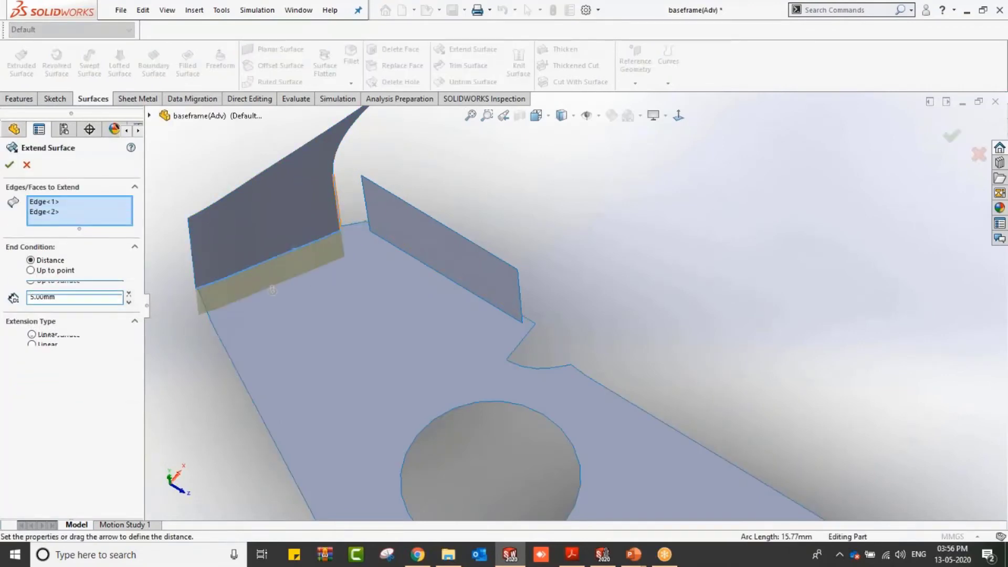
left_click(10, 165)
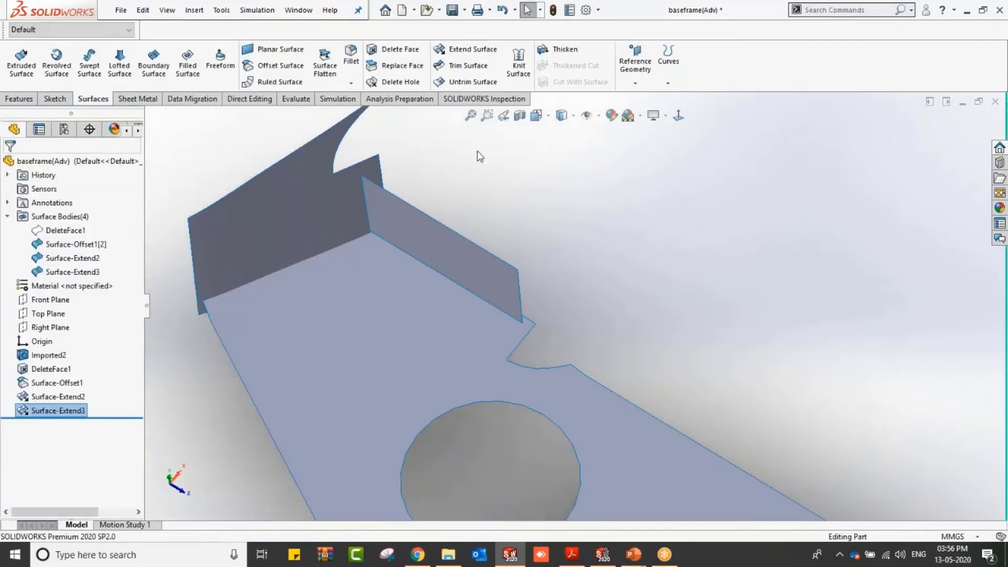
Step: Extend the middle wall's lower edge and its vertical corner edge by 5 mm
left_click(440, 49)
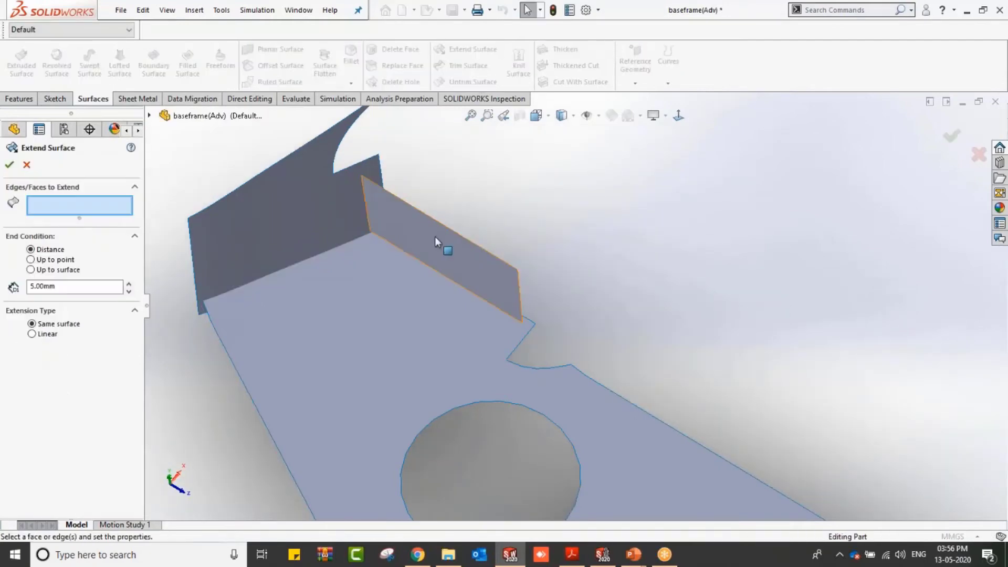
left_click(443, 274)
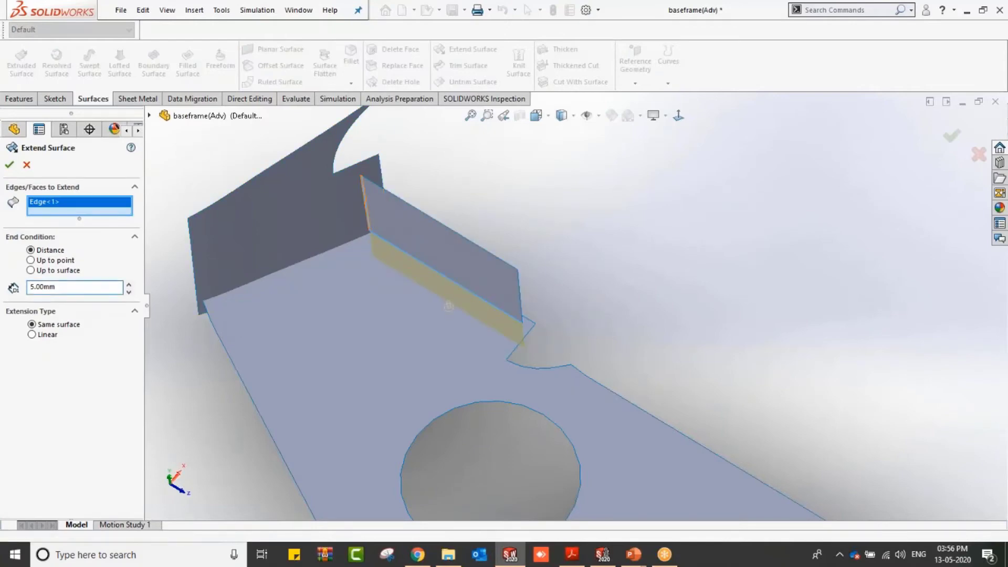
left_click(366, 205)
left_click(10, 166)
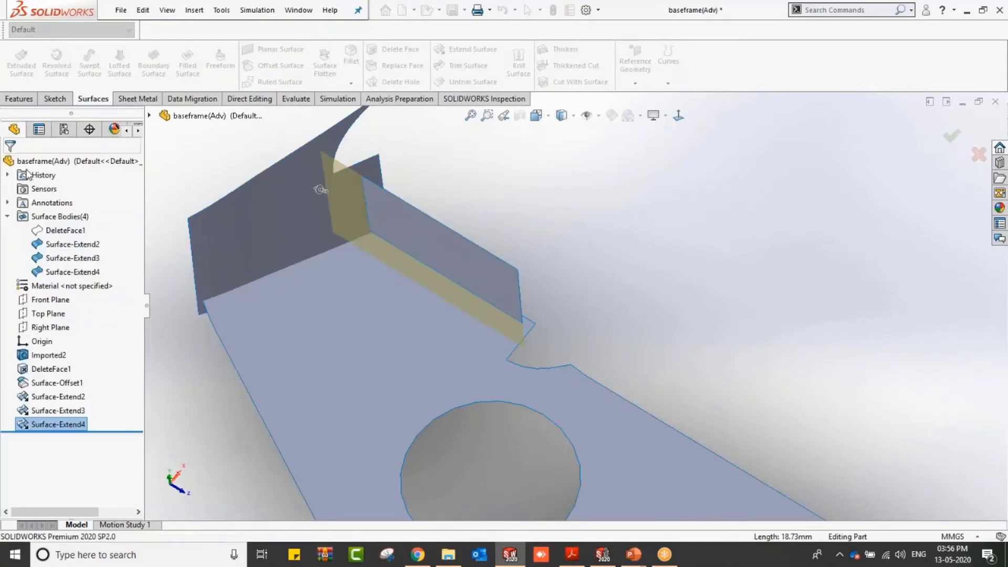
Step: Mutually trim the three extended surfaces against each other, keeping the walls and base pieces inside the corner
scroll(514, 226, "up", 2)
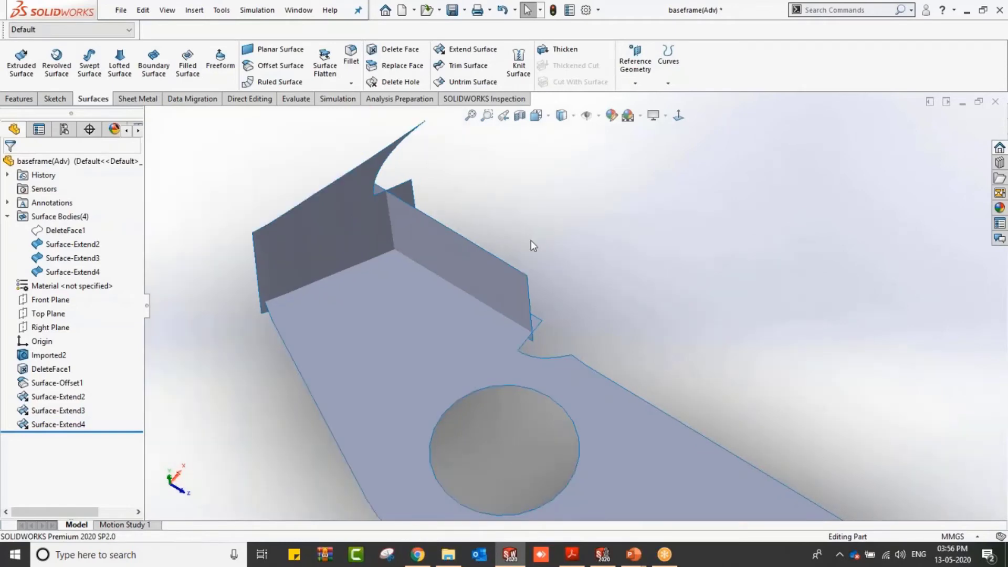
left_click(466, 68)
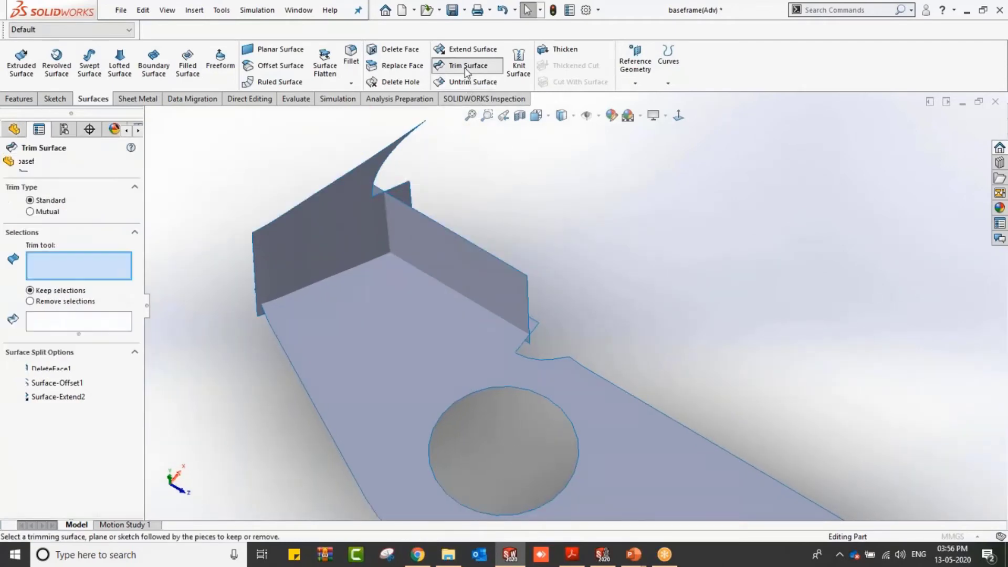
left_click(56, 216)
left_click(280, 241)
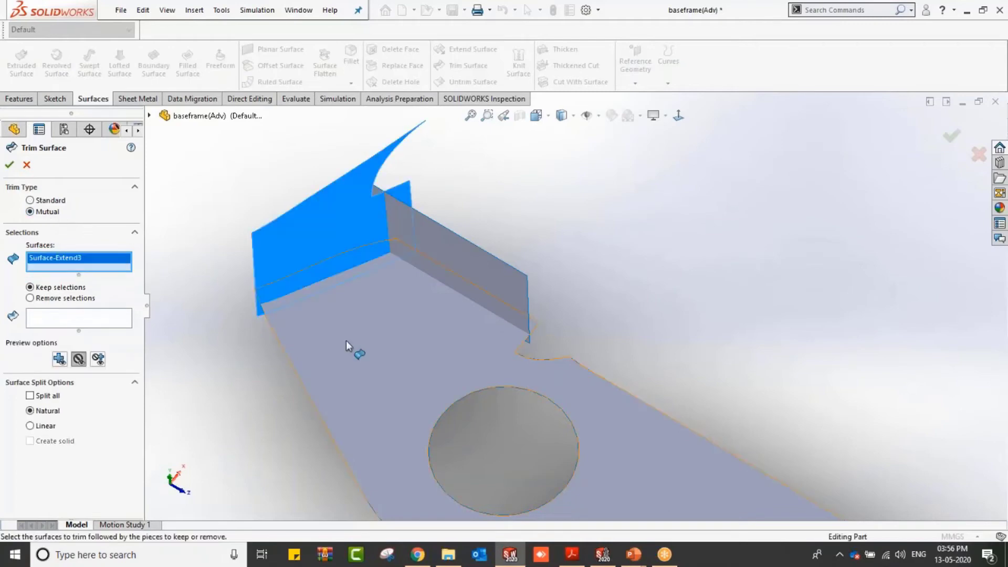
left_click(346, 341)
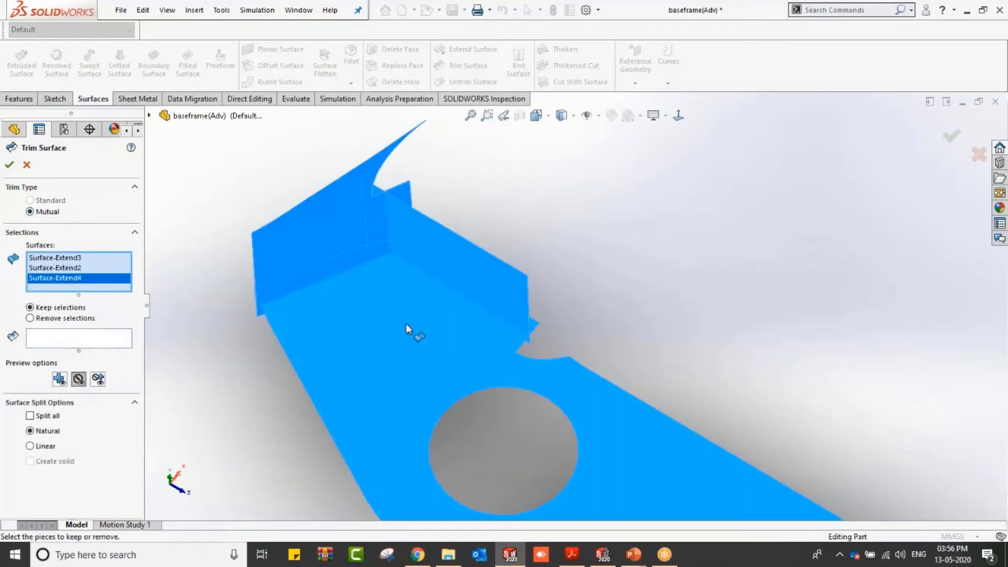
scroll(407, 325, "down", 1)
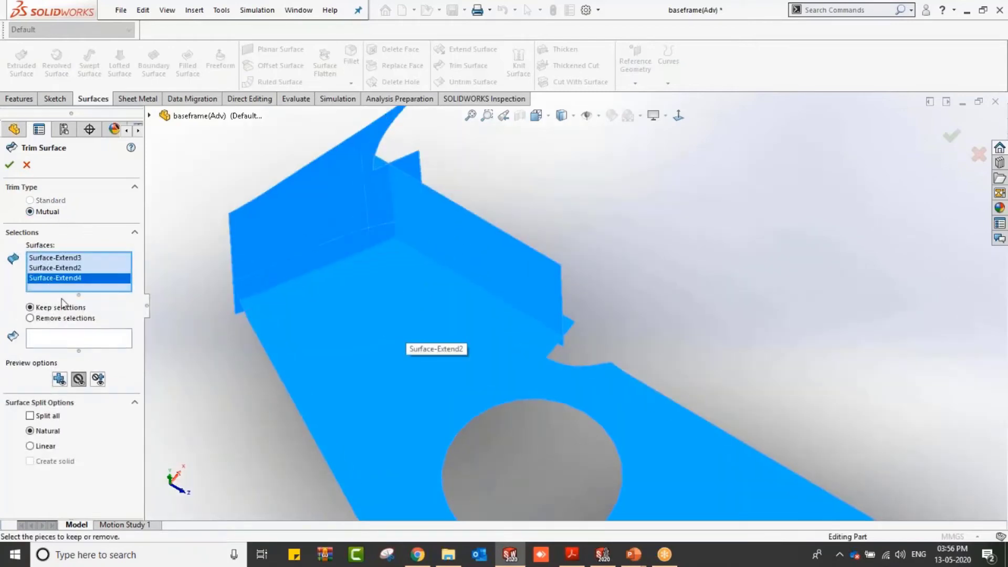
left_click(76, 338)
left_click(289, 226)
left_click(380, 229)
left_click(436, 212)
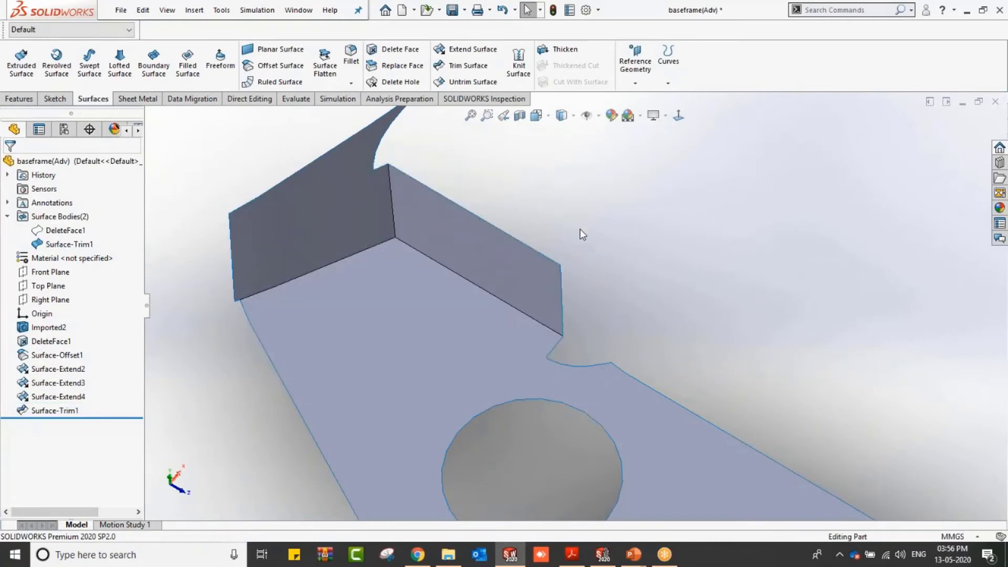
Step: Start a fillet with a 2.8 mm radius and select the three inner corner edges between the base and the two walls
scroll(579, 229, "down", 2)
scroll(562, 232, "up", 2)
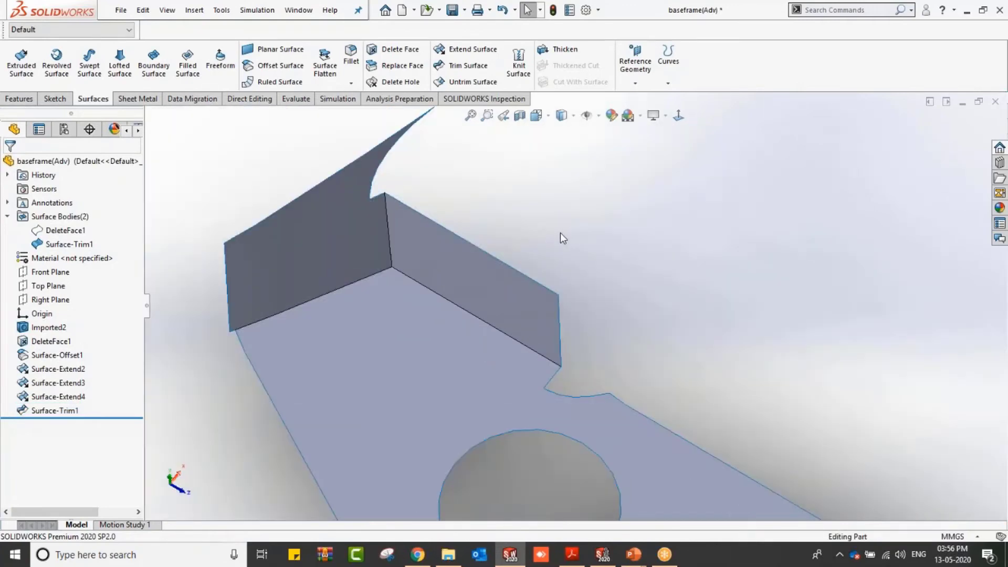
left_click(355, 62)
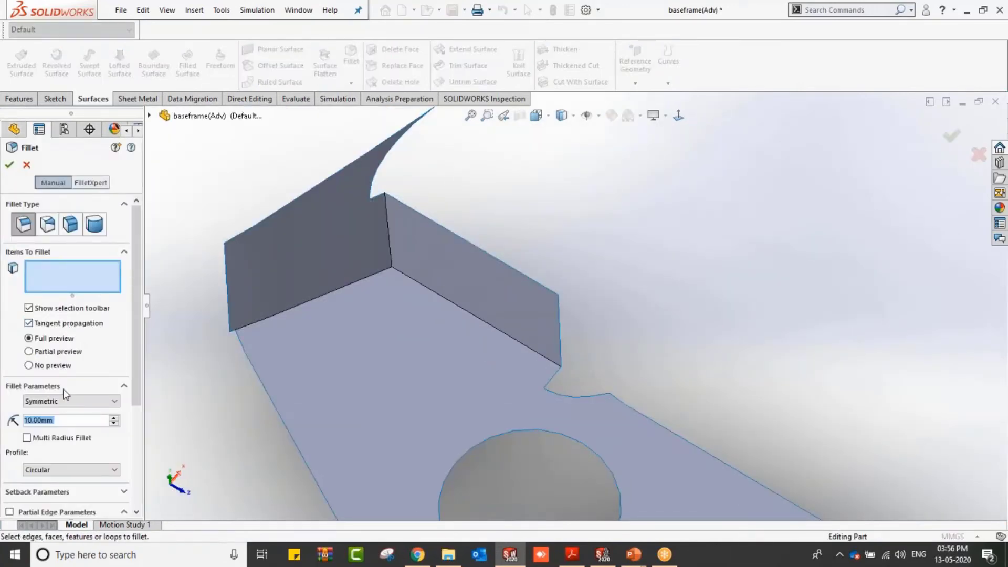
type("2.8")
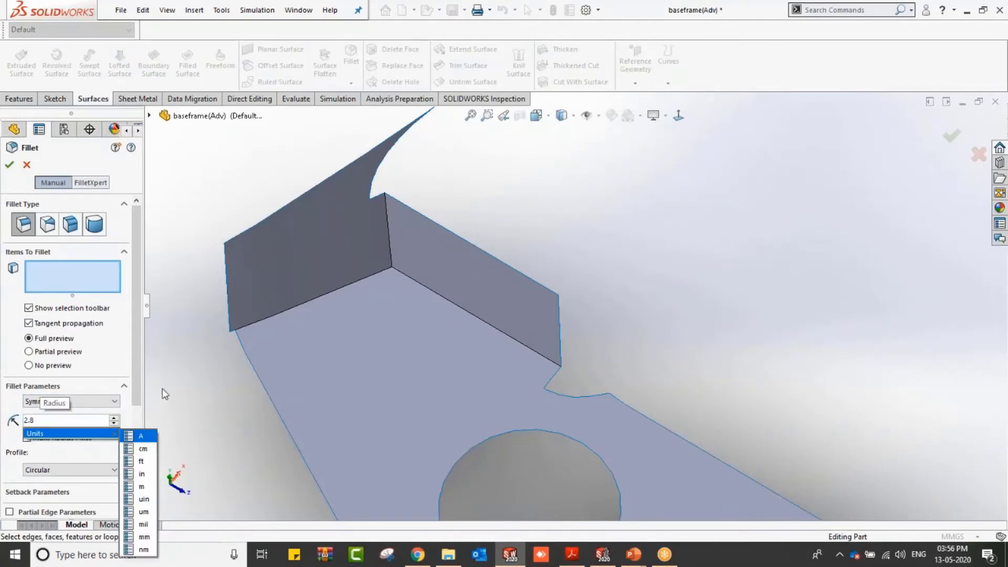
left_click(209, 352)
left_click(270, 321)
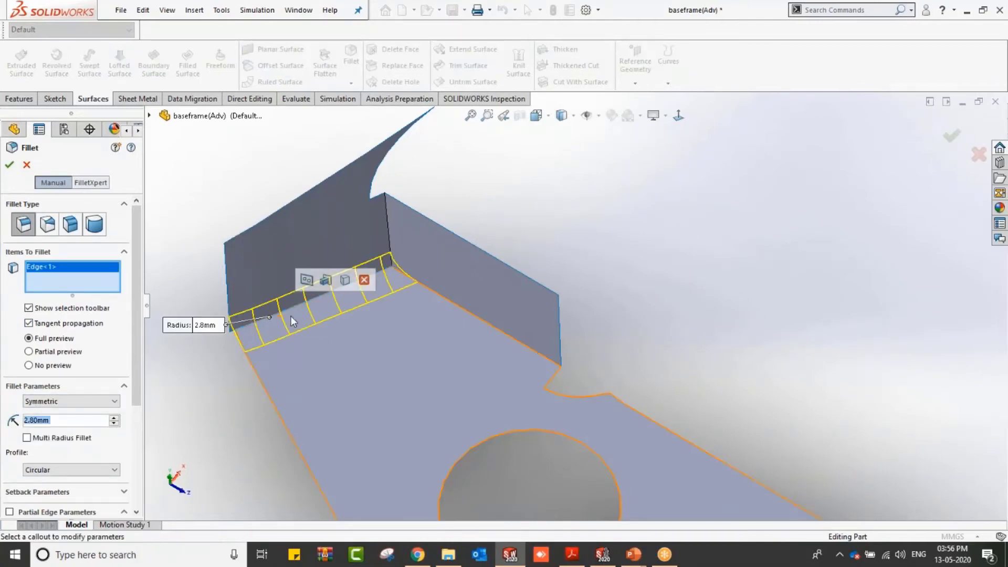
left_click(389, 233)
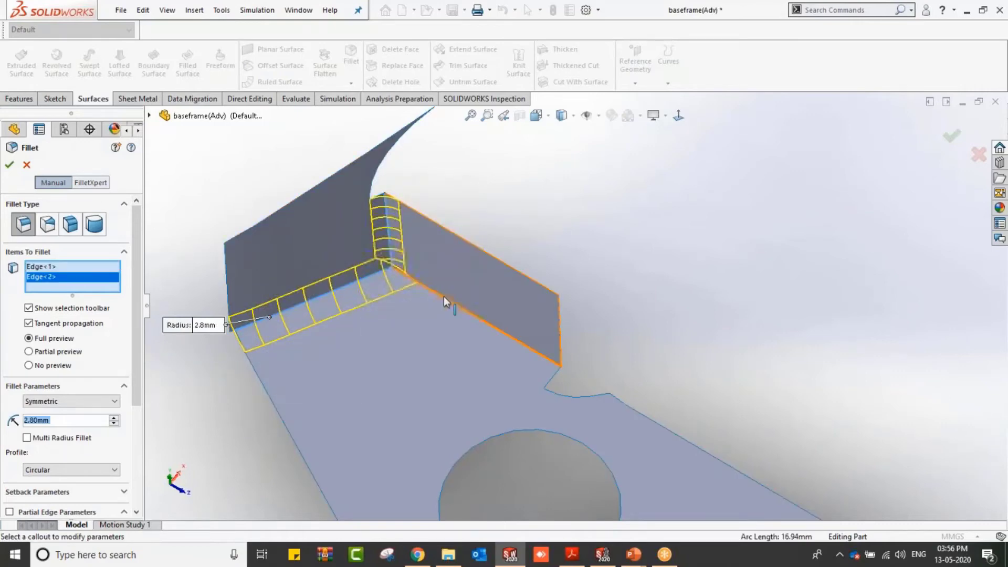
left_click(435, 306)
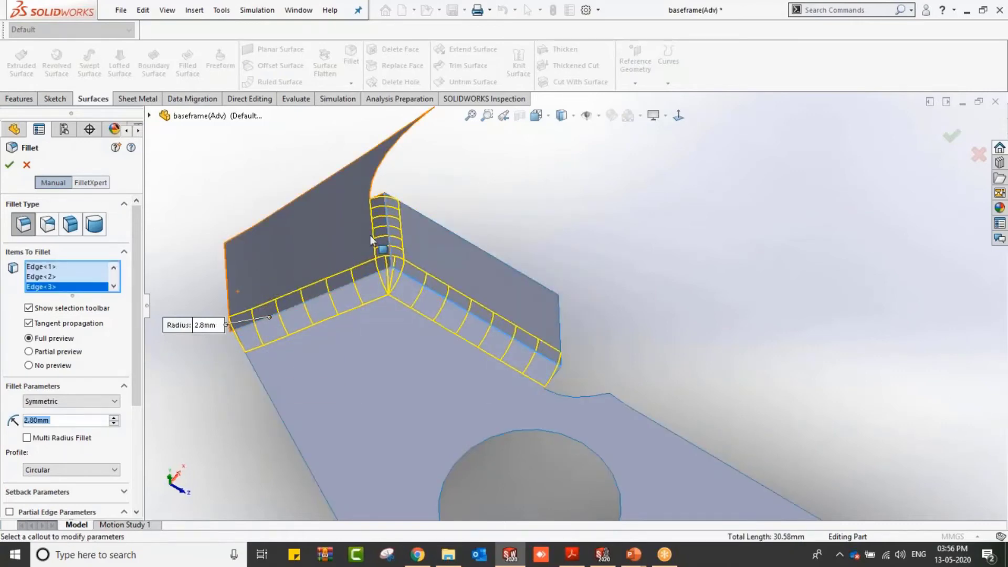
Step: Switch to a multi-radius fillet, set the second wall's lower edge radius to 3 mm, and apply the fillet
left_click(27, 437)
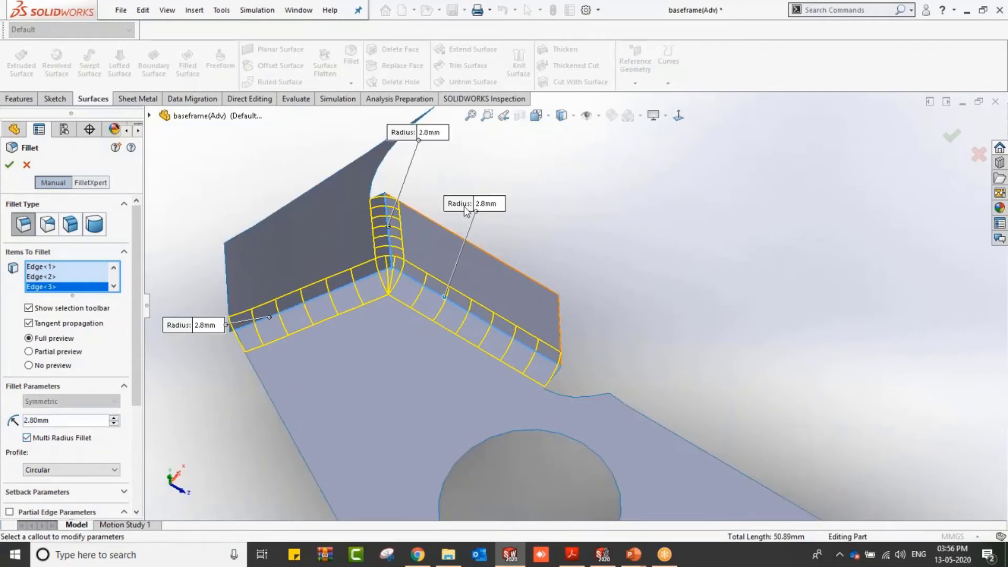
left_click(485, 203)
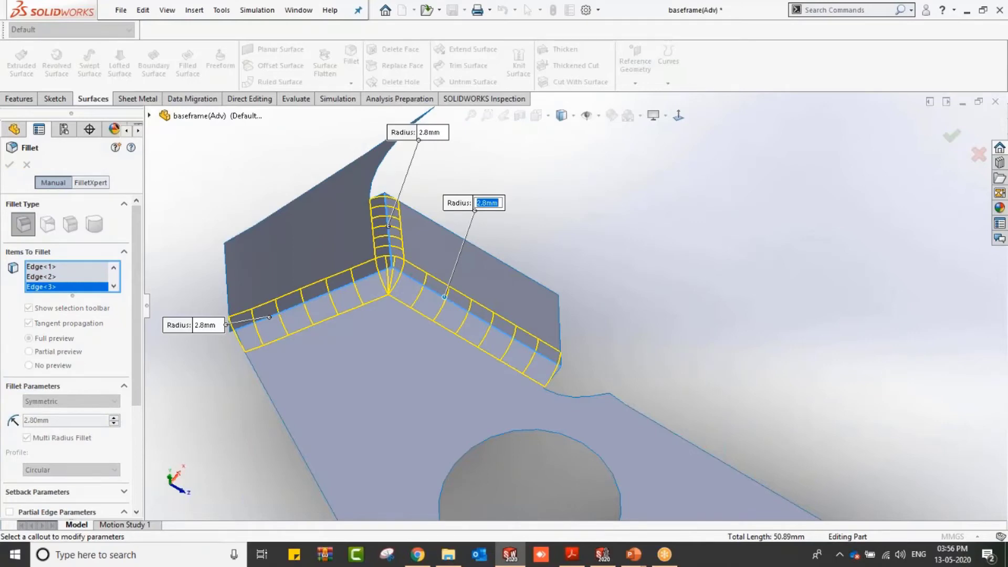
type("3")
key("Return")
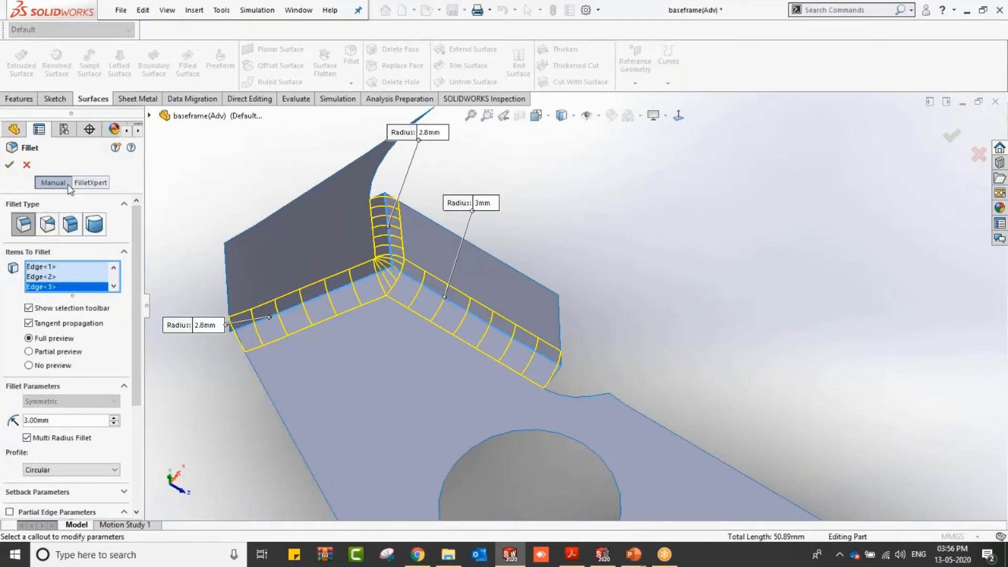
left_click(12, 166)
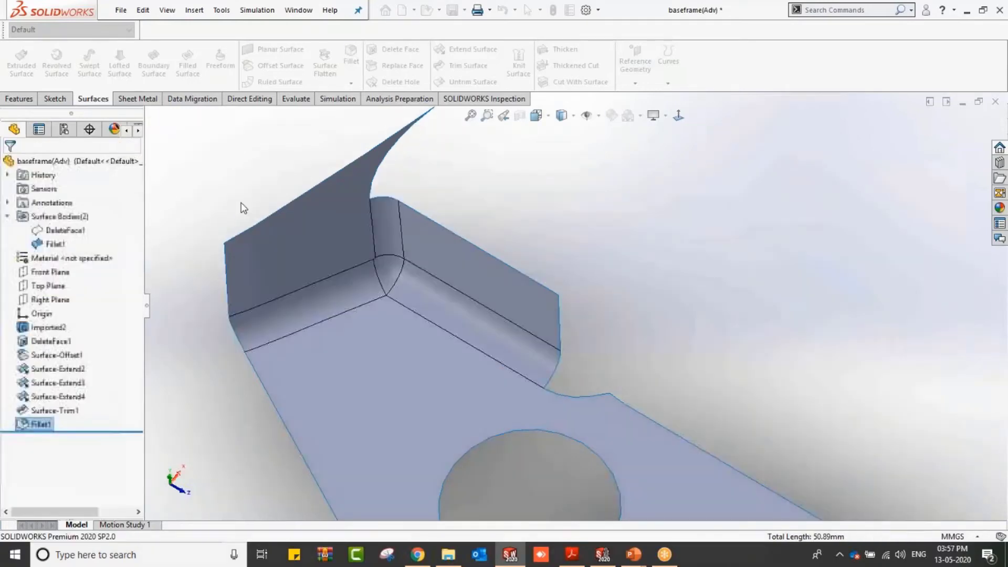
Step: Show the DeleteFace1 body and hide the fillet surface body
scroll(291, 342, "up", 6)
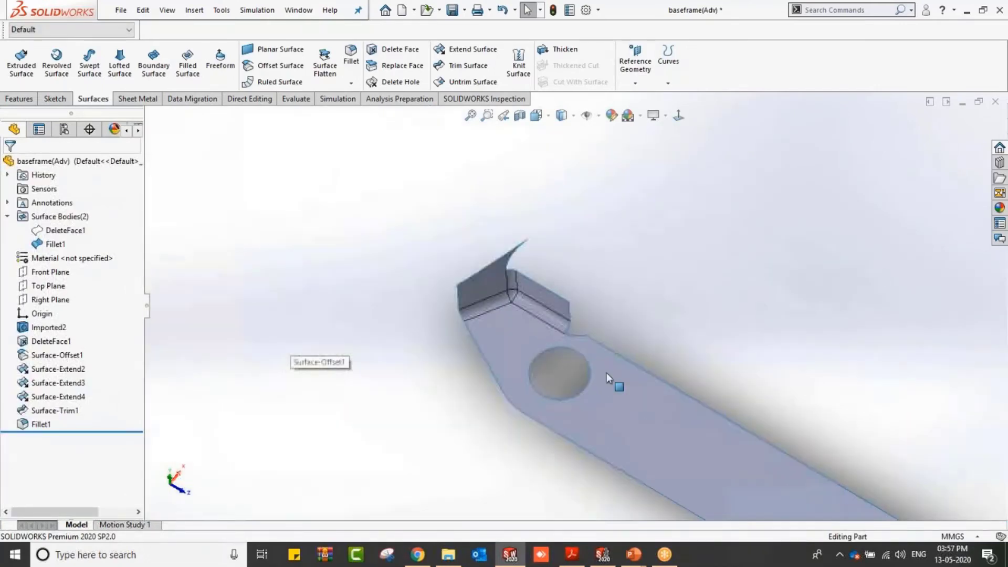
scroll(682, 378, "down", 3)
scroll(364, 326, "up", 1)
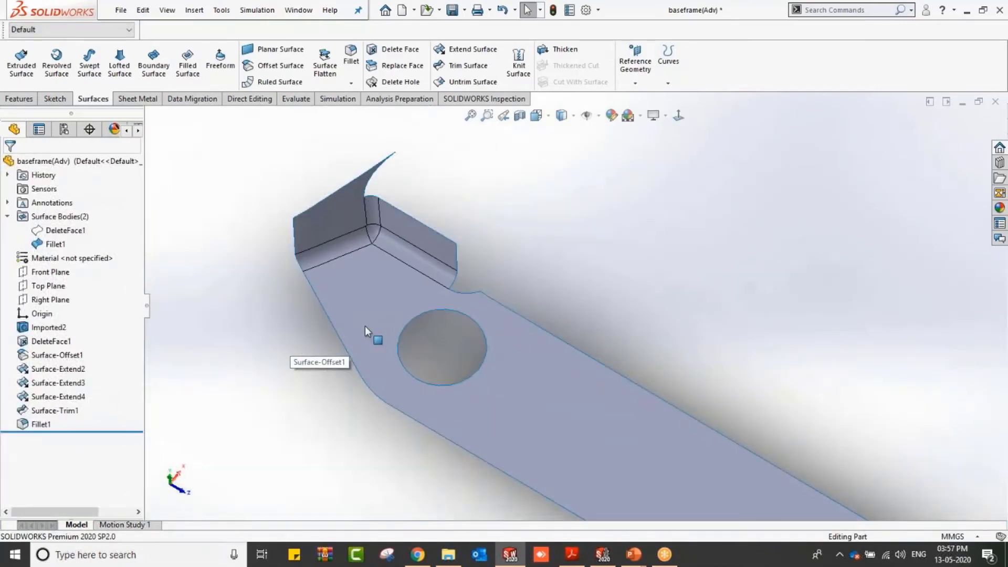
left_click(77, 231)
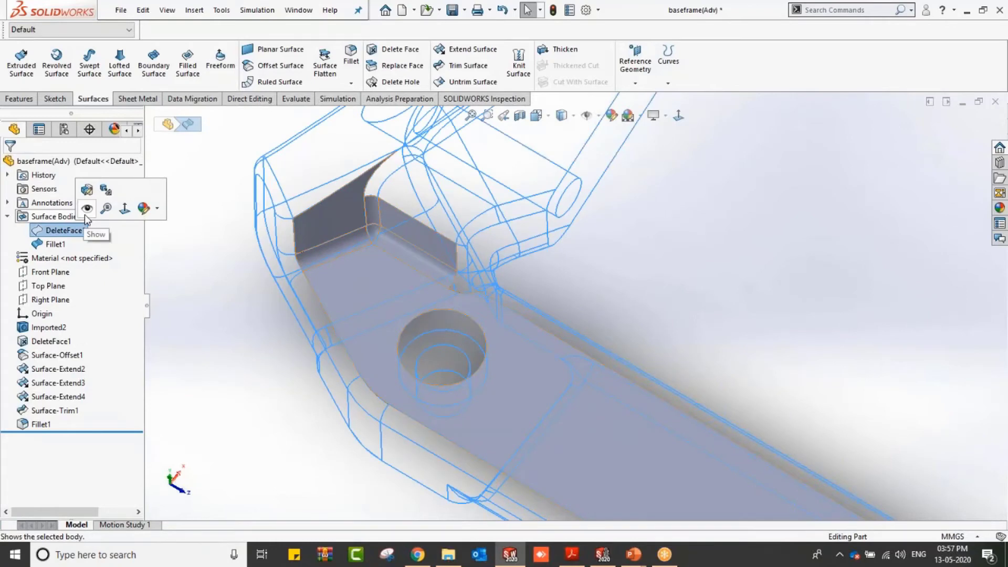
left_click(87, 209)
left_click(56, 244)
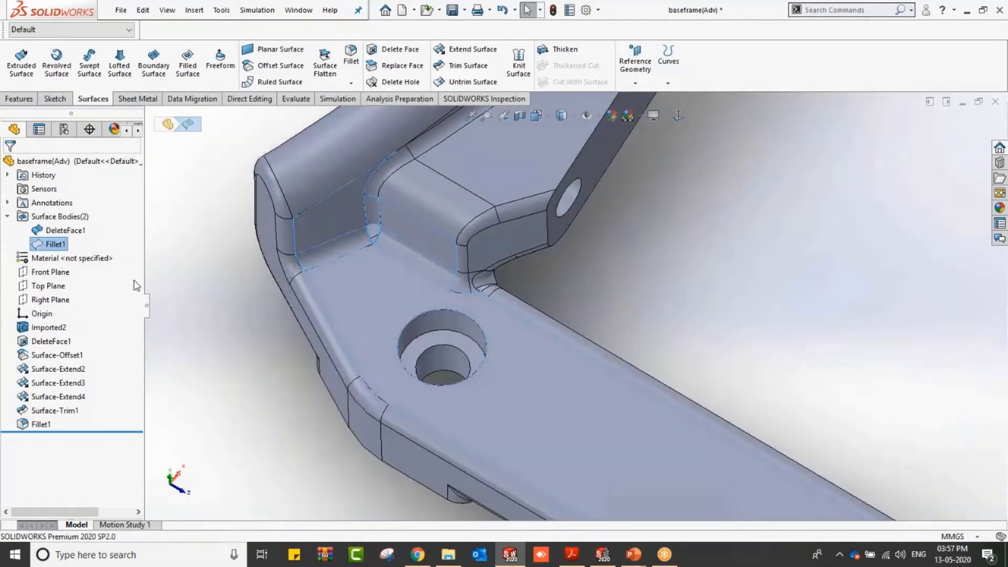
left_click(187, 296)
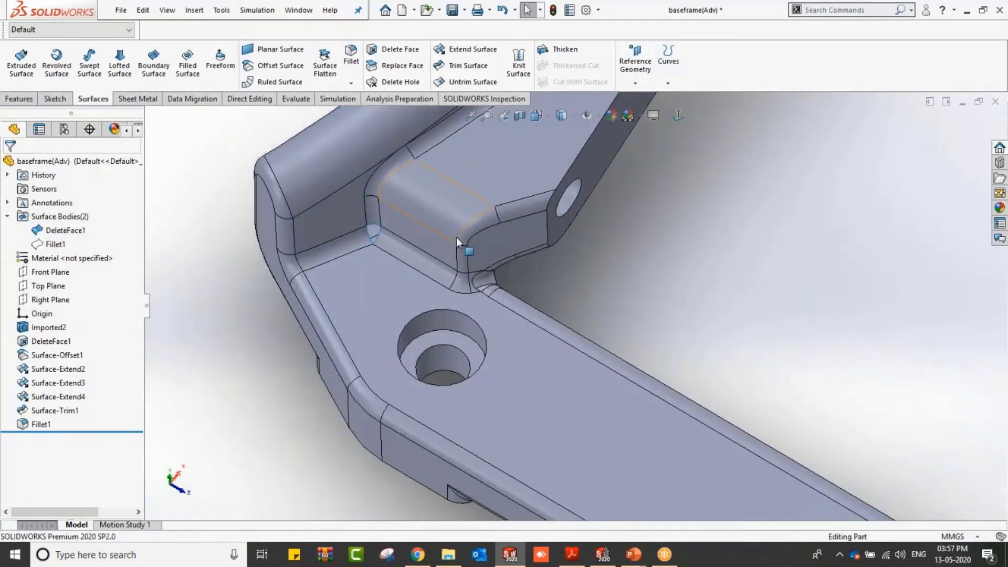
Step: Delete the damaged corner faces of the imported body around the inner corner
scroll(456, 239, "down", 2)
left_click(339, 296)
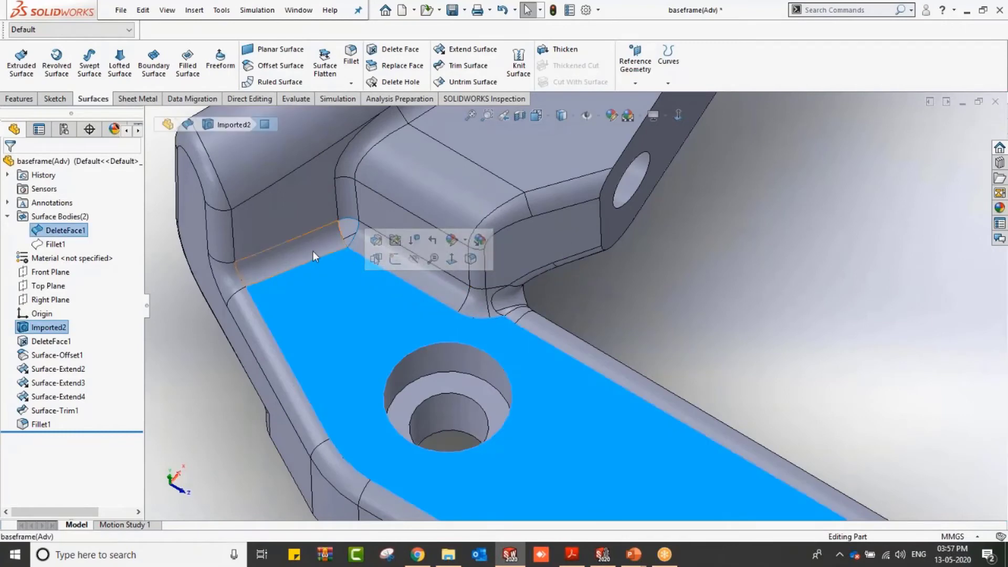
left_click(289, 213, "ctrl")
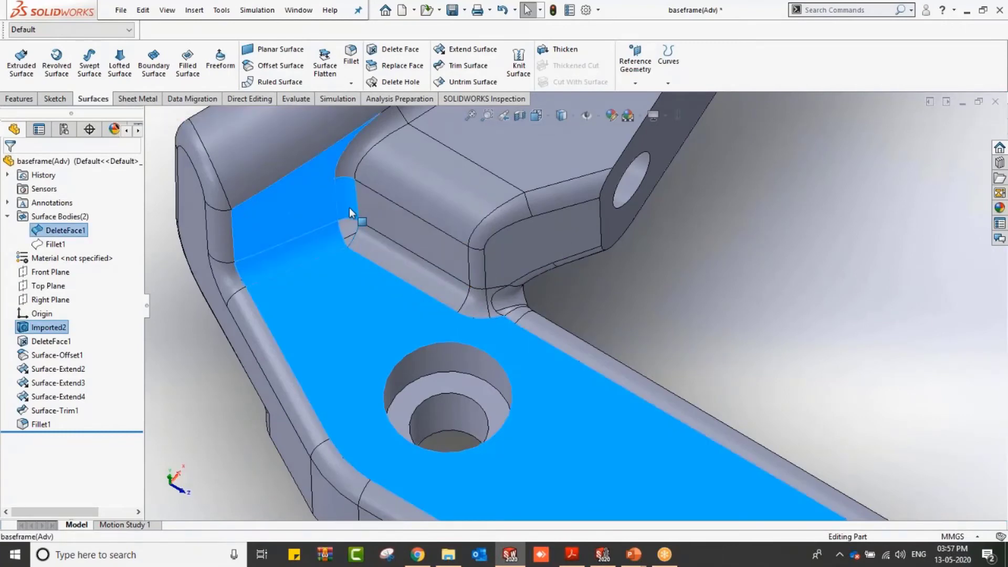
left_click(377, 215, "ctrl")
left_click(379, 244, "ctrl")
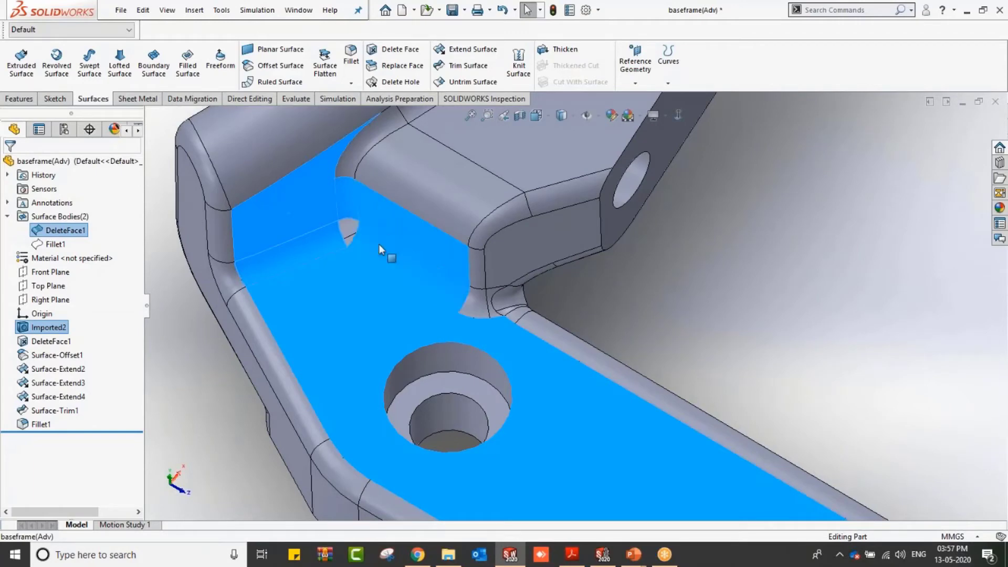
left_click(397, 49)
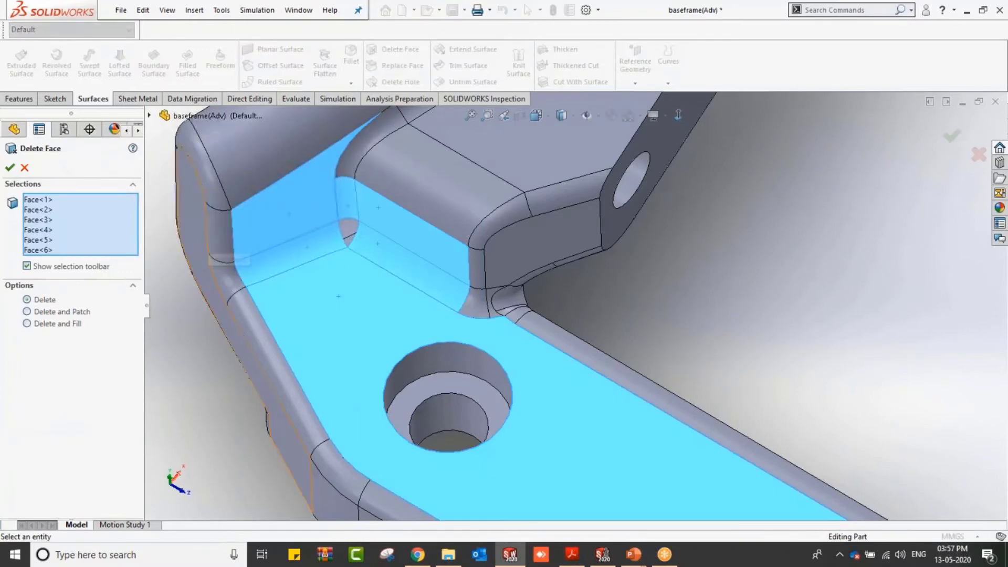
left_click(9, 168)
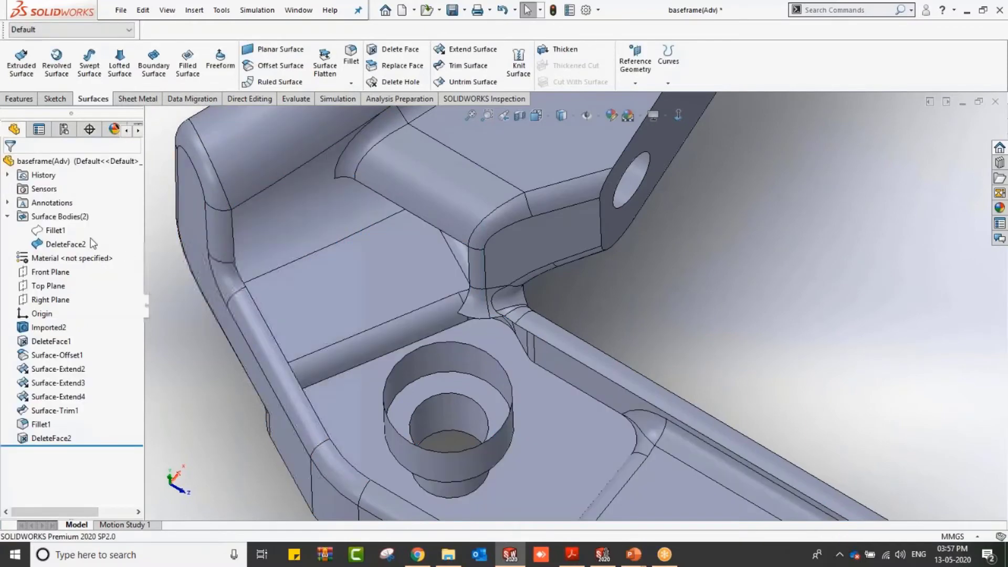
Step: Show the fillet surface body again
left_click(62, 231)
left_click(69, 213)
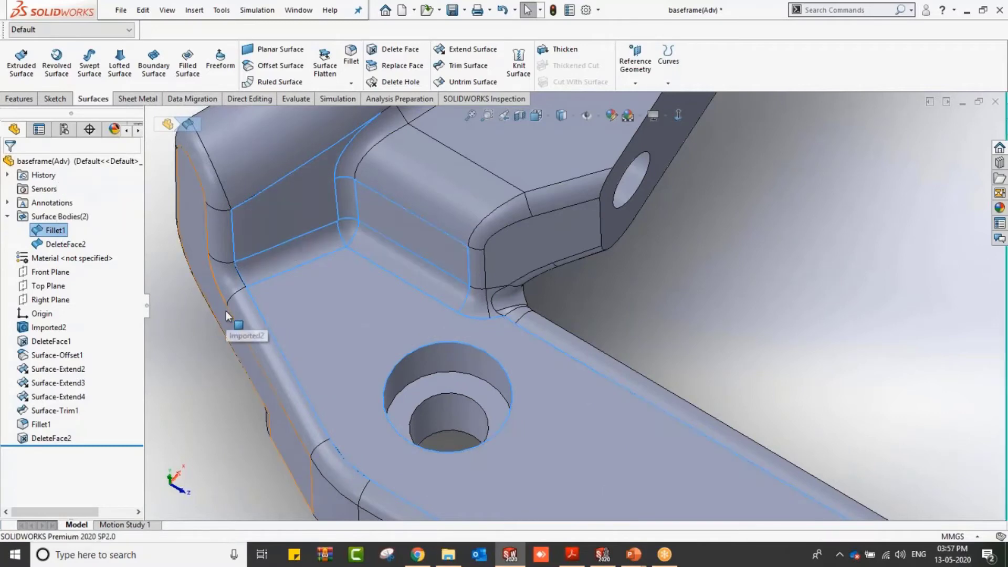
left_click(226, 309)
Step: Knit the fillet surface and the DeleteFace2 body into a solid with merged entities
scroll(362, 315, "up", 2)
left_click(714, 248)
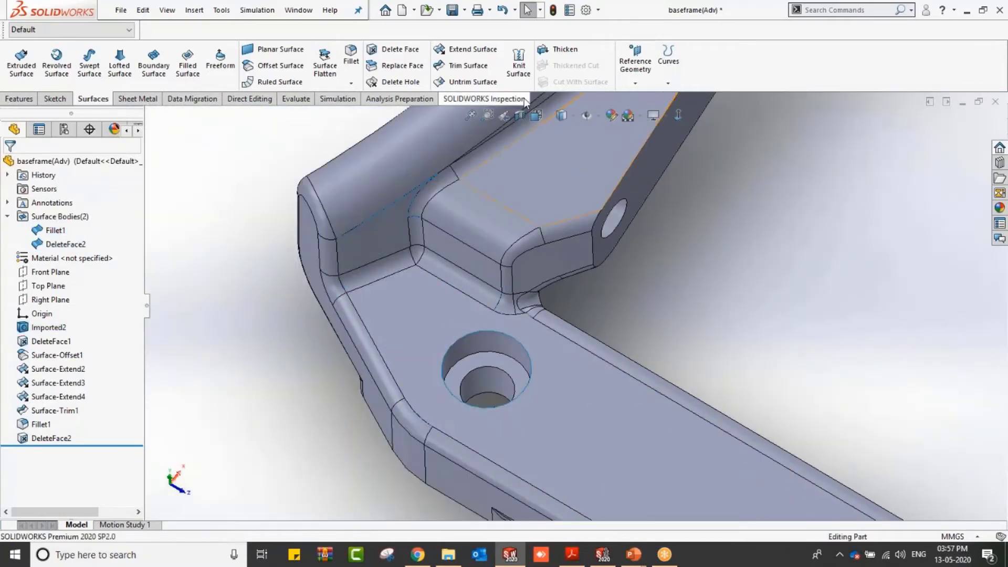
scroll(766, 380, "down", 1)
scroll(701, 301, "up", 1)
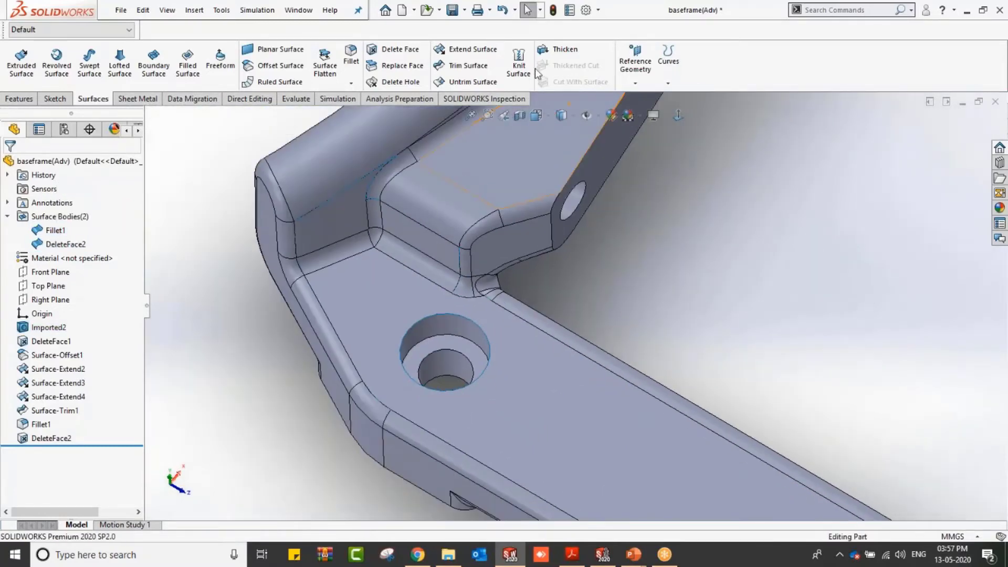
left_click(518, 66)
left_click(376, 285)
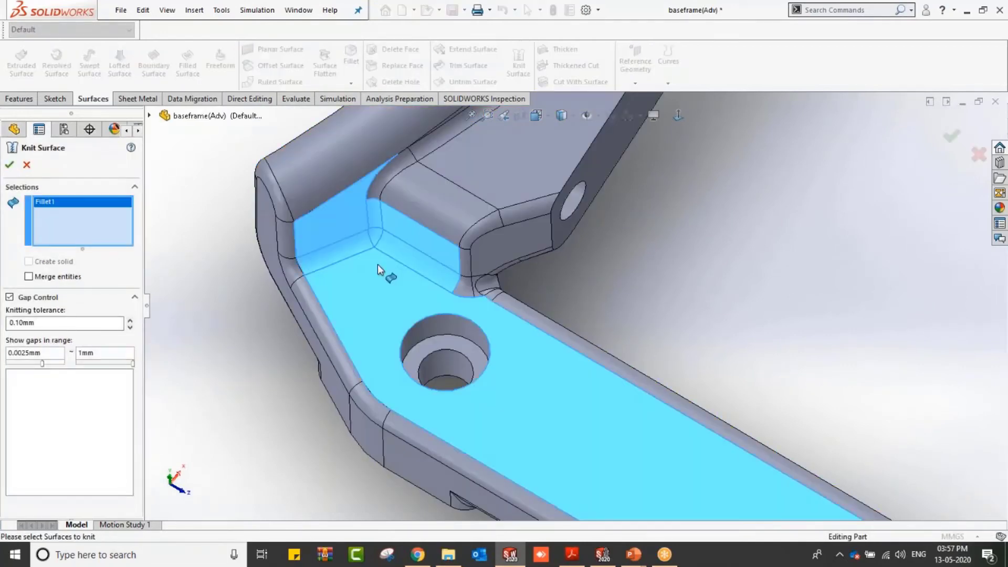
left_click(434, 194)
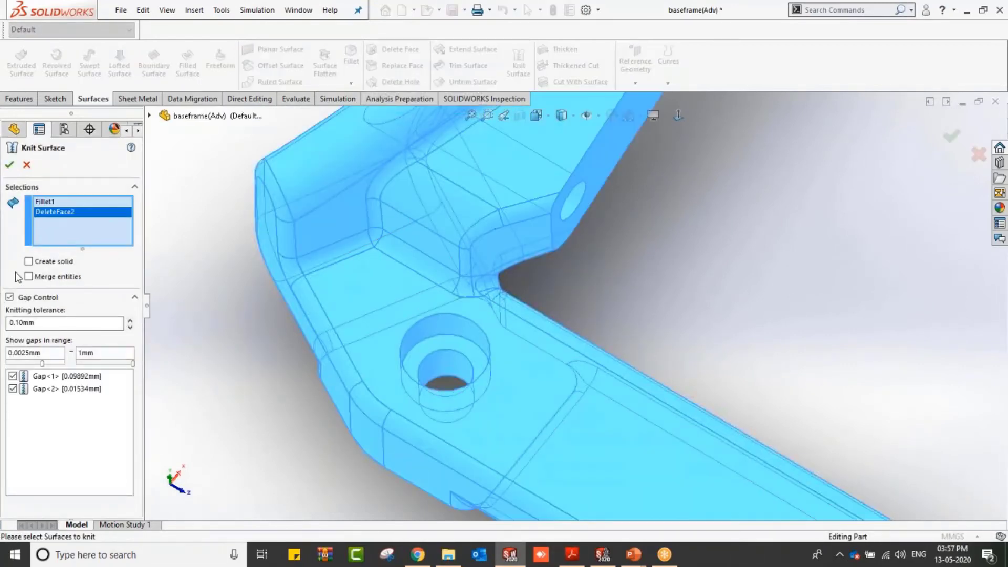
left_click(9, 166)
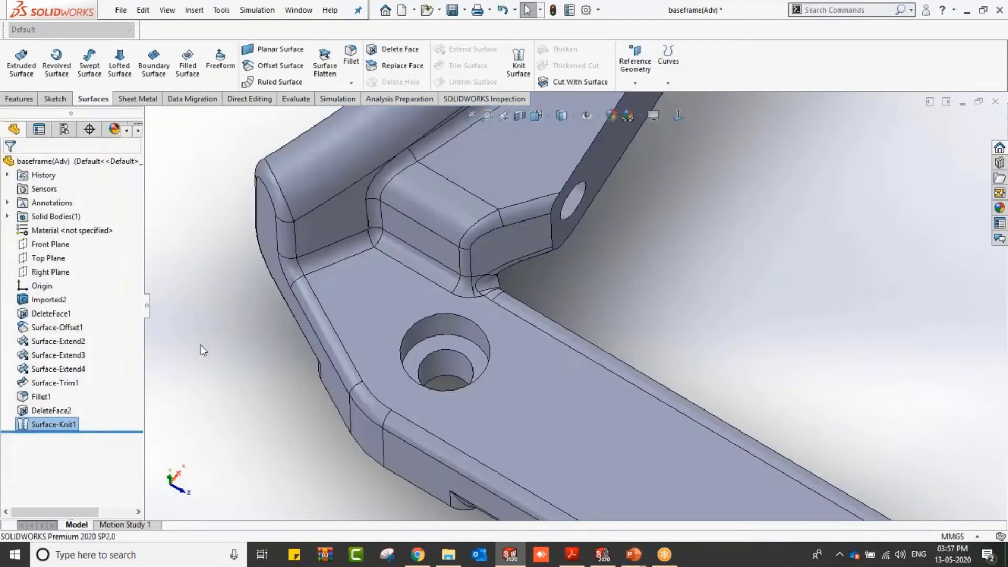
Step: Suppress the features from Surface-Offset1 through Surface-Knit1
left_click(224, 351)
scroll(490, 281, "down", 2)
middle_click(499, 299)
middle_click_drag(498, 299, 493, 274)
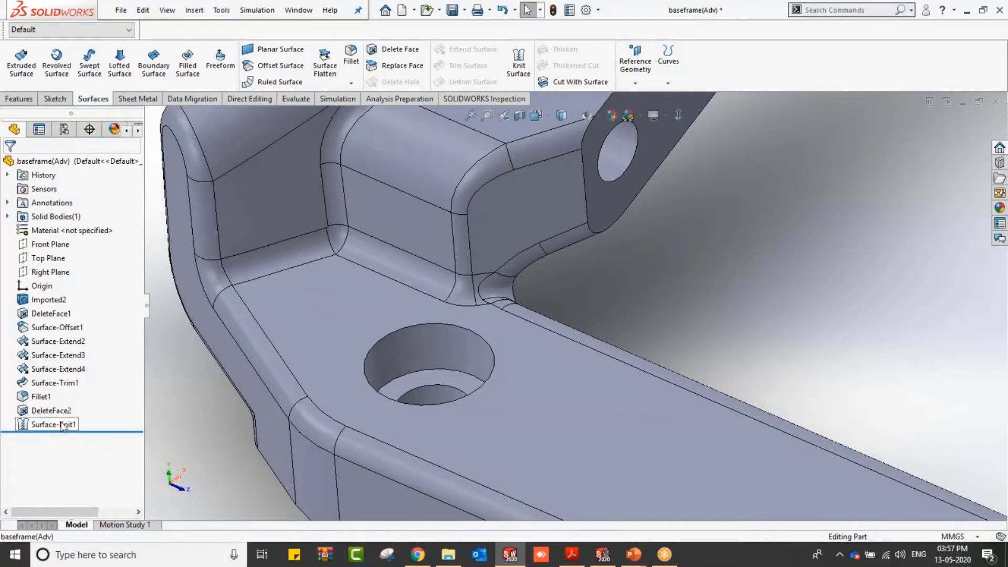
mouse_move(62, 426)
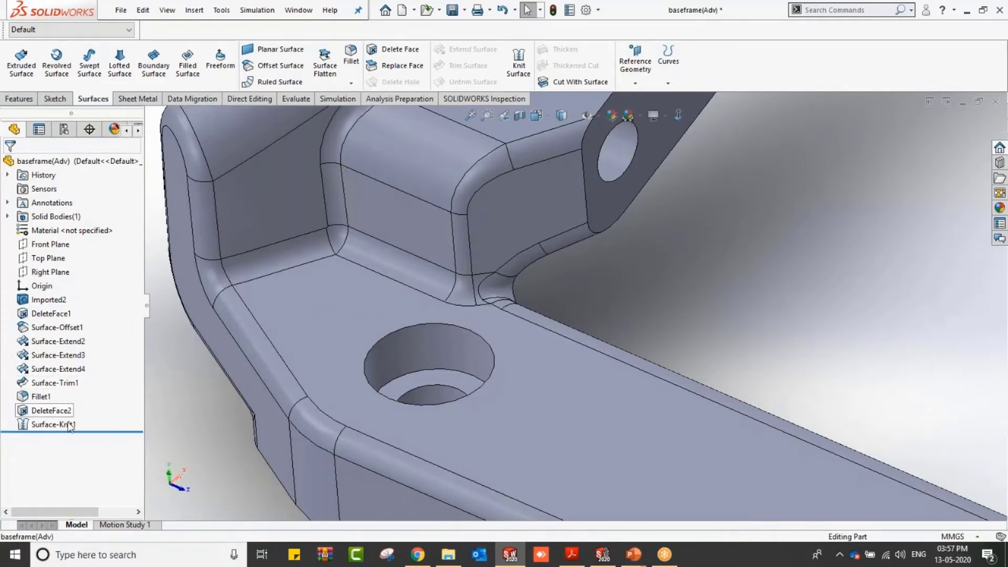
left_click(68, 427)
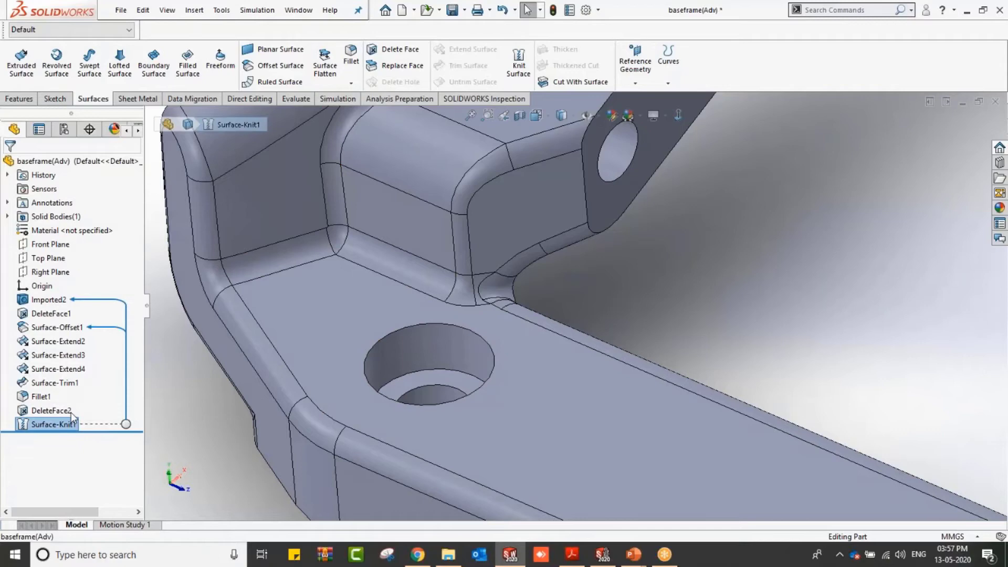
left_click(56, 330, "shift")
right_click(56, 329)
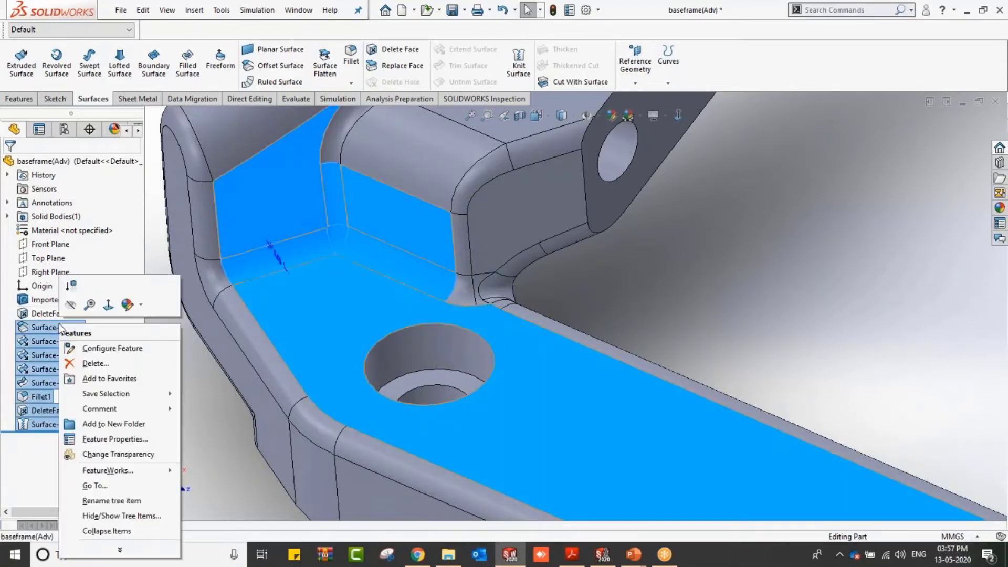
left_click(71, 304)
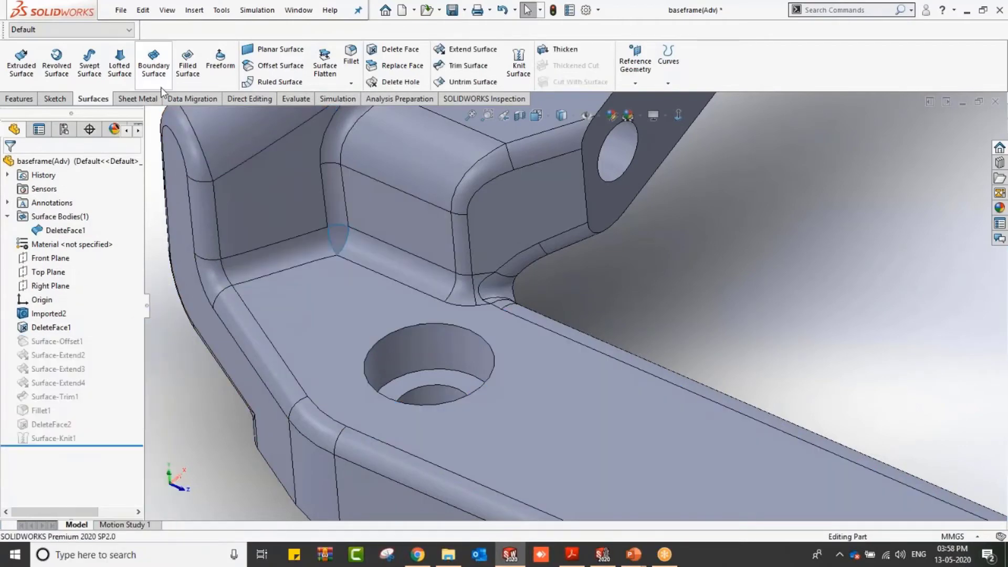
Step: Loft a surface across the small corner gap between two profile edges, using the adjacent edge as guide curve
left_click(120, 62)
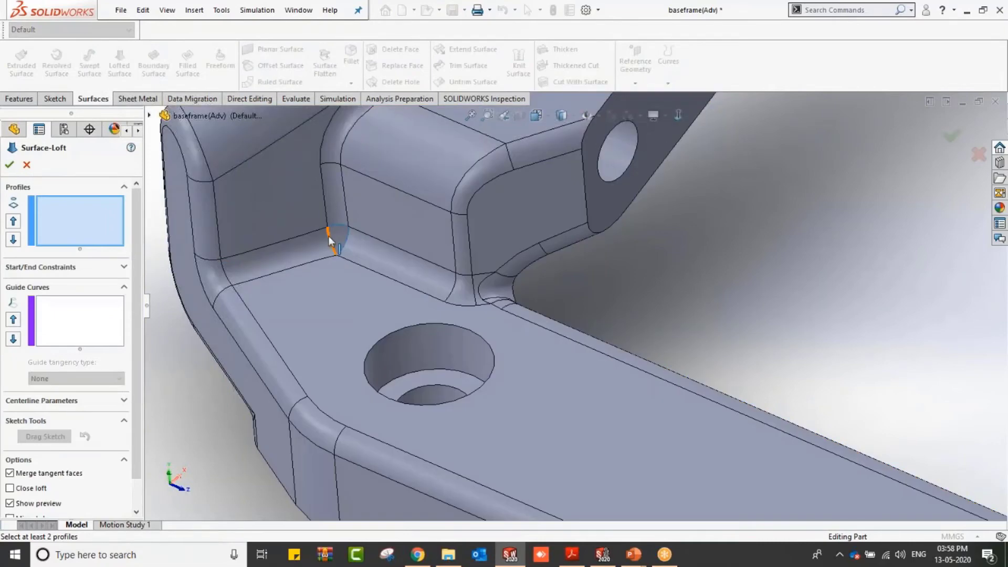
left_click(331, 241)
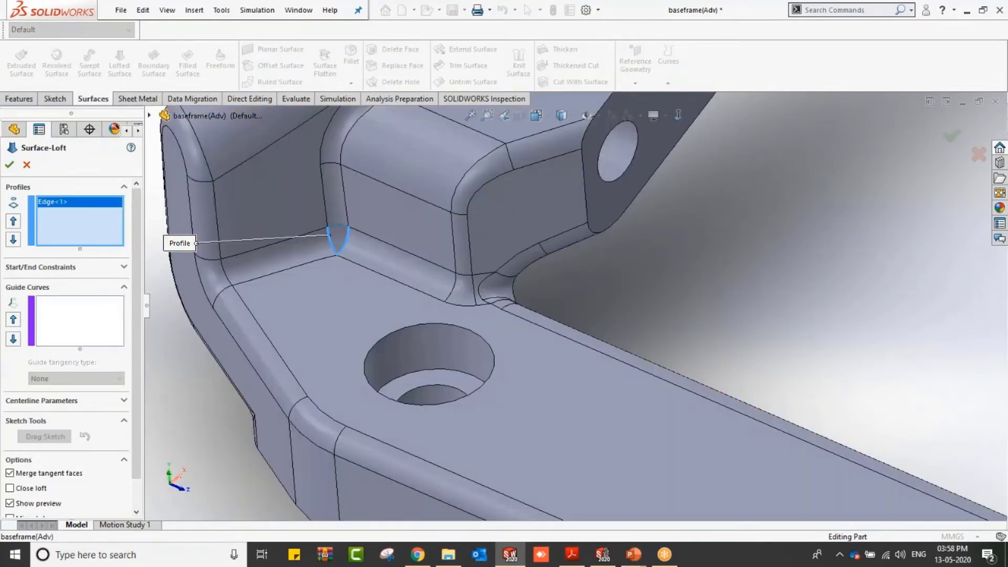
left_click(344, 241)
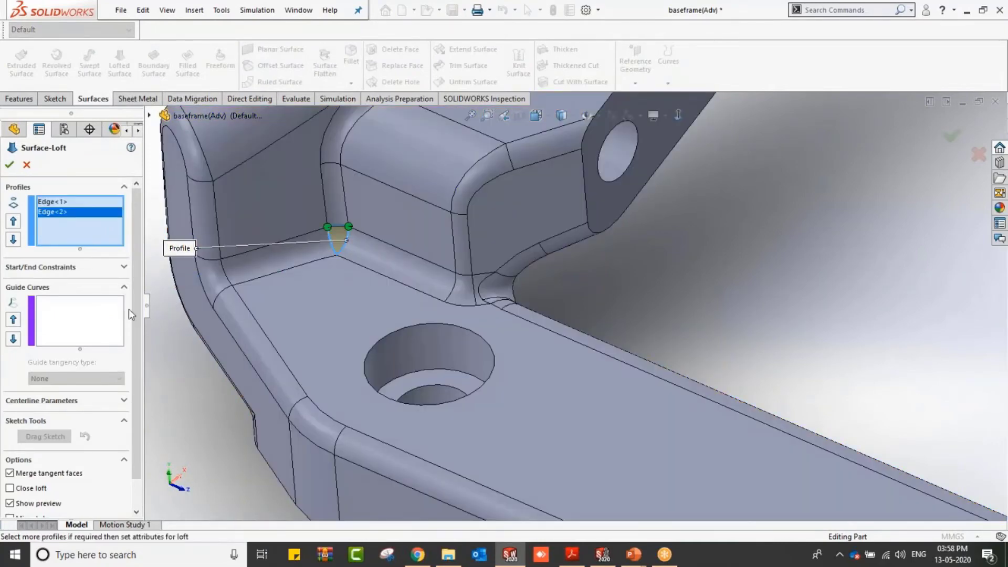
left_click(122, 310)
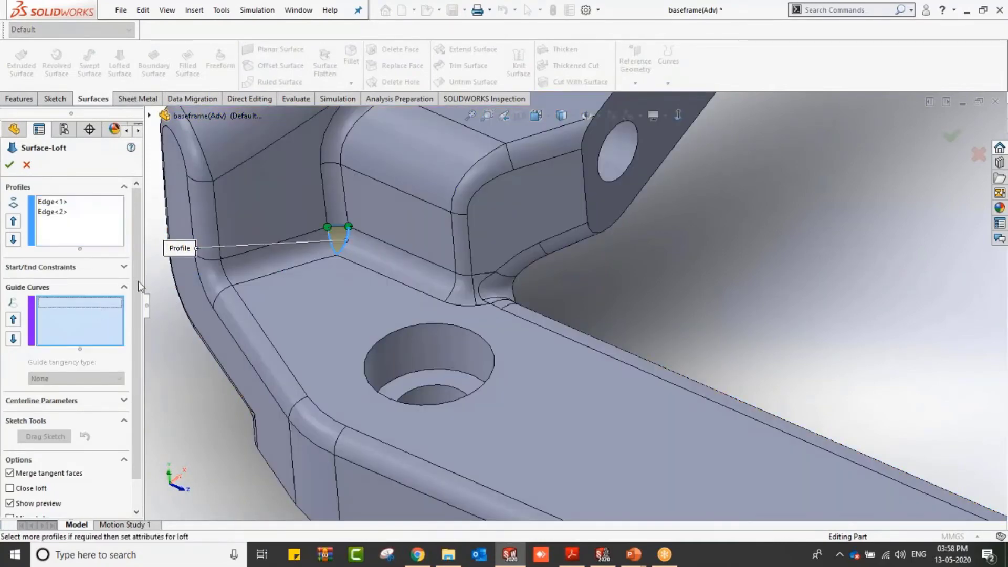
left_click(337, 225)
left_click(10, 165)
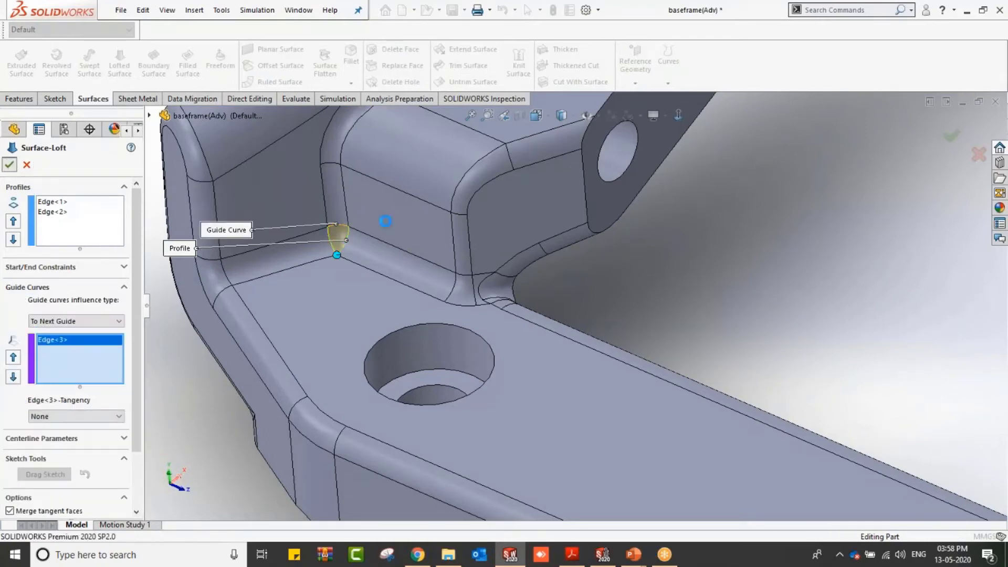
Step: Switch to the presentation and advance to the Key Takeaways slide
scroll(420, 250, "down", 2)
scroll(420, 250, "up", 6)
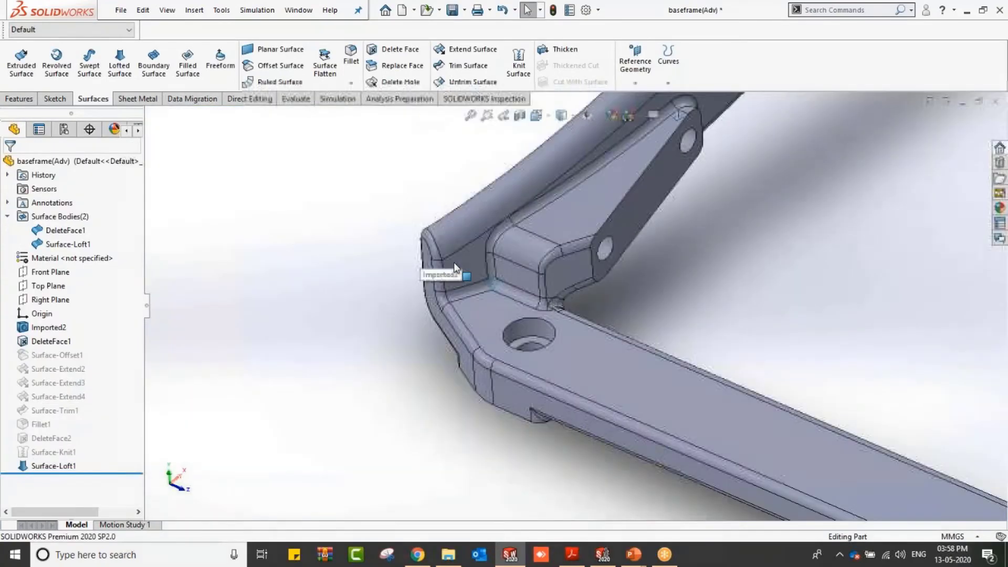
scroll(717, 320, "down", 2)
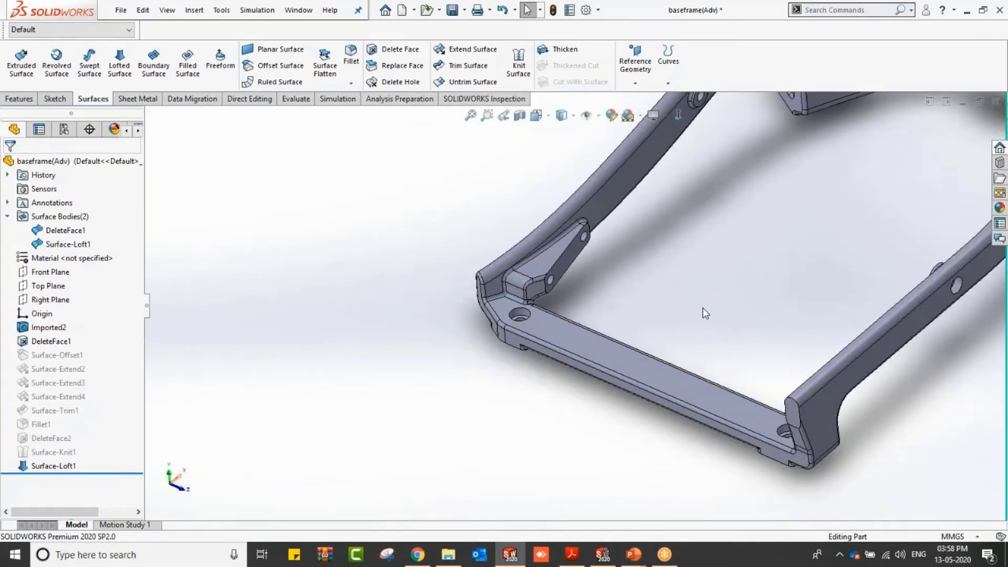
mouse_move(703, 308)
middle_mouse_down()
mouse_move(697, 270)
mouse_move(709, 307)
mouse_move(702, 301)
middle_mouse_up()
key("alt+Tab")
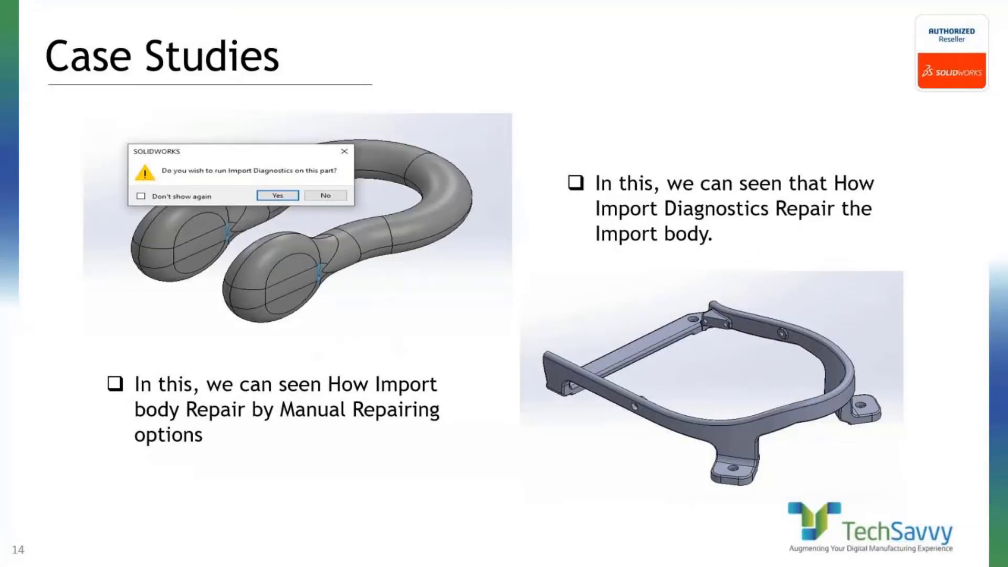
left_click(517, 264)
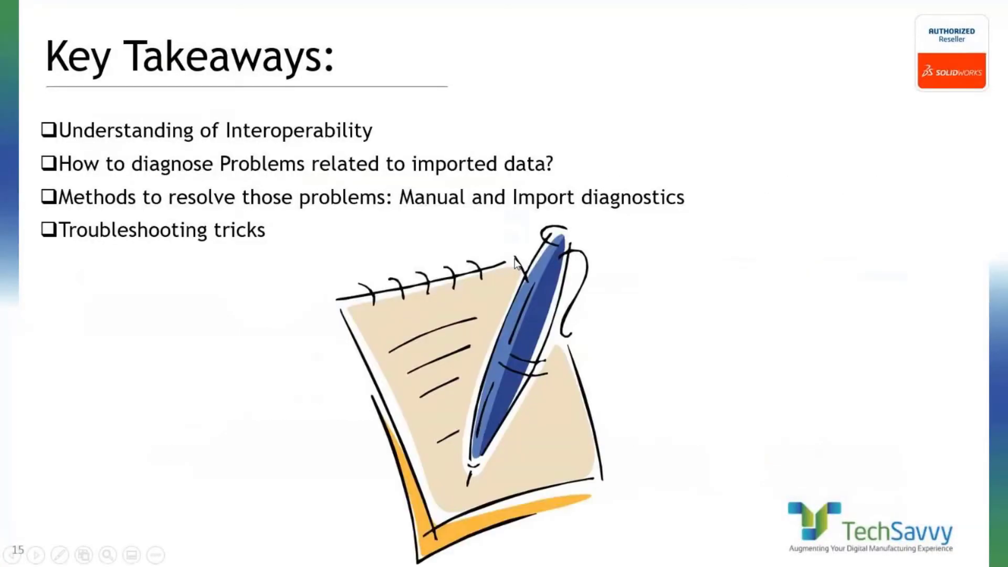
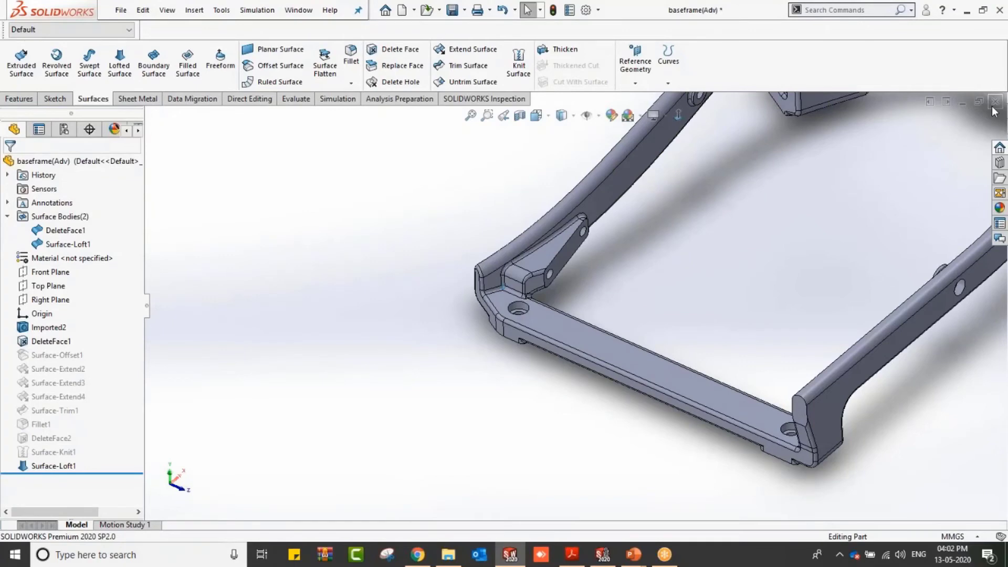
Step: Open the lower plate drawing from the recent documents
left_click(512, 278)
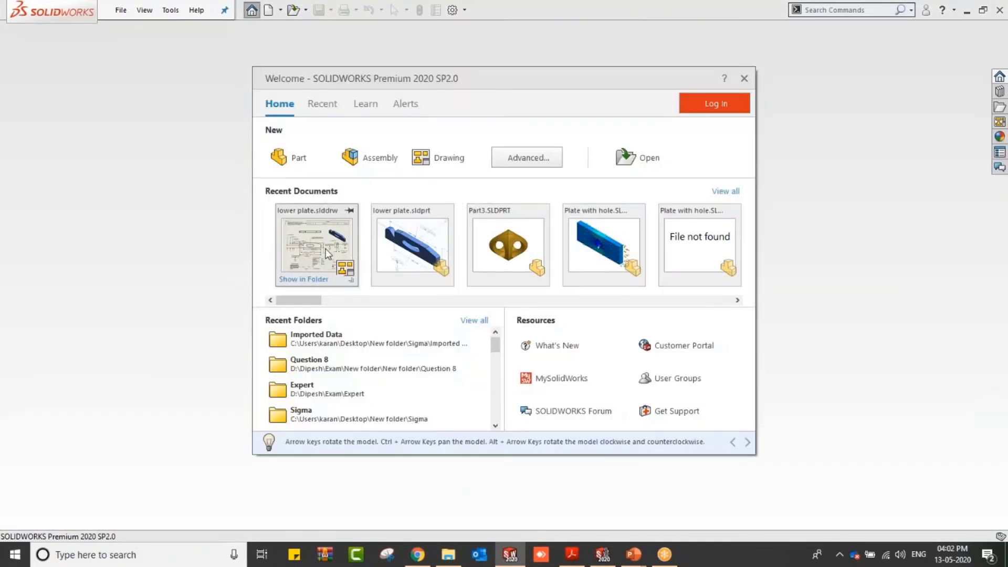
left_click(326, 248)
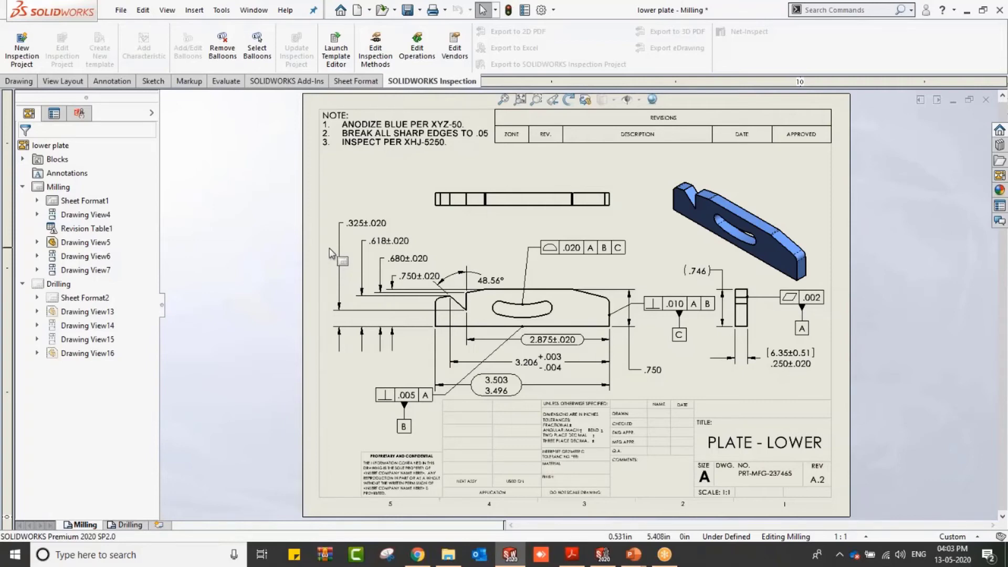
Step: Start a new inspection project with the Default template and link Part Name to the drawing's Number property, Lower-Plate-001
left_click(36, 54)
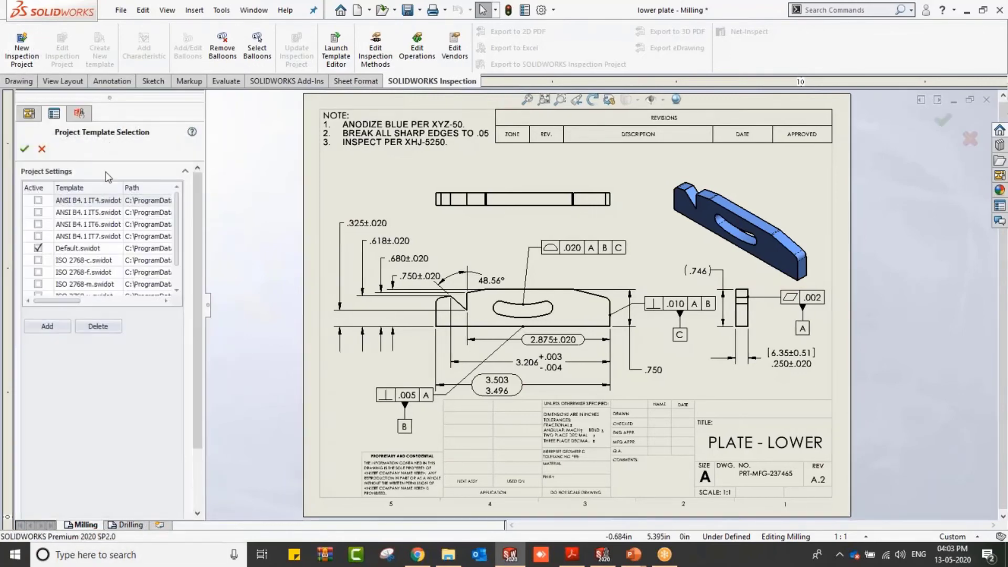
left_click(25, 149)
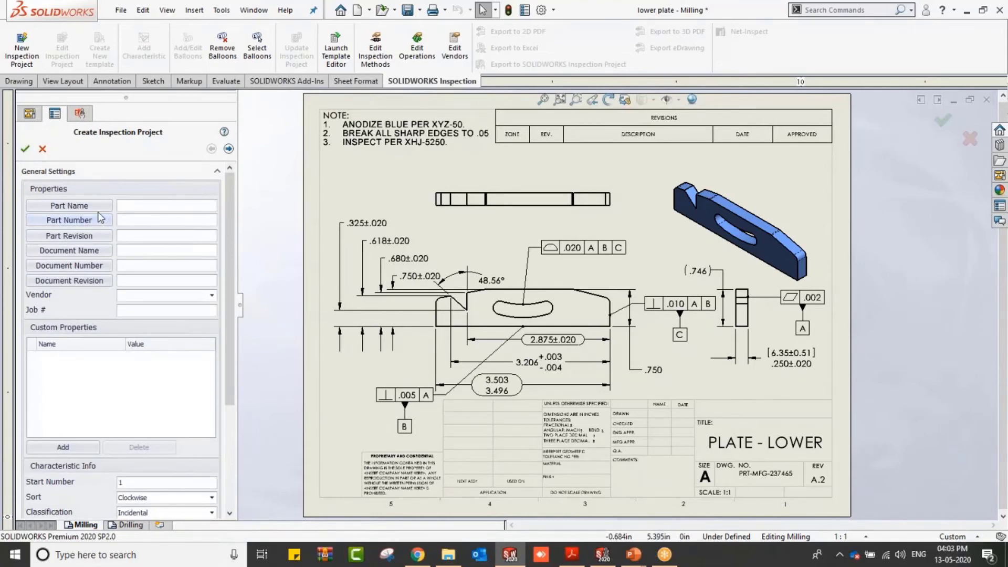
left_click(97, 208)
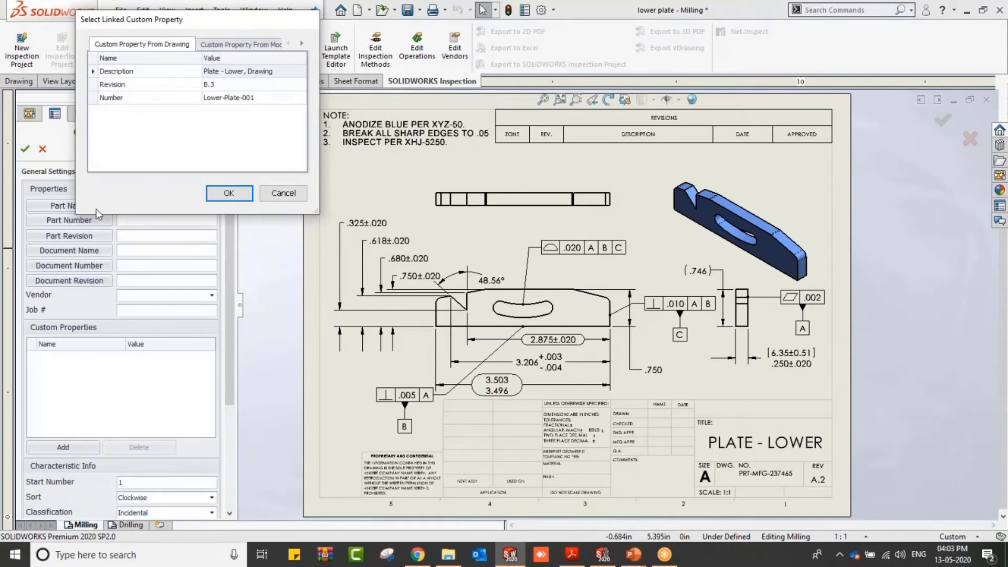
left_click(286, 195)
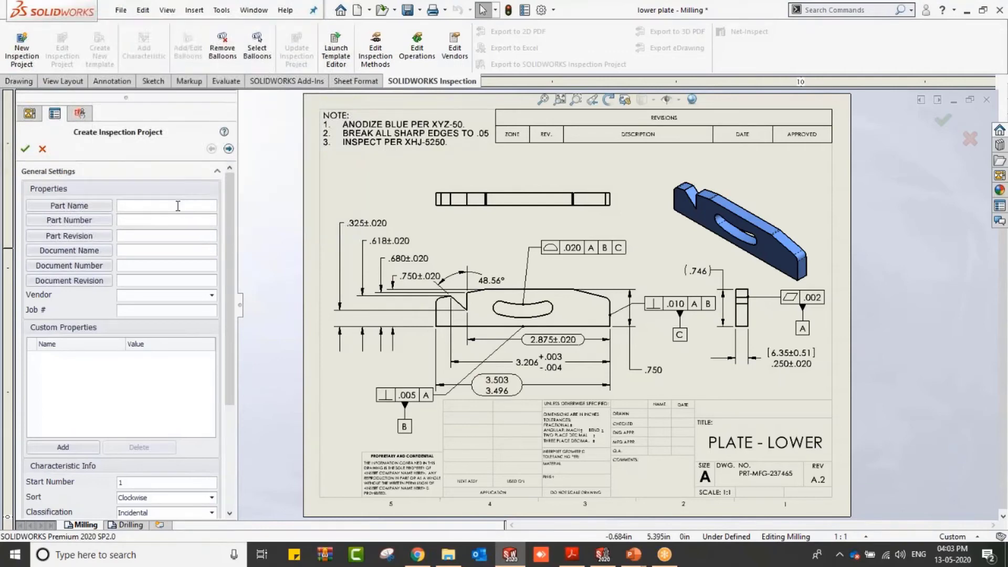
left_click(95, 210)
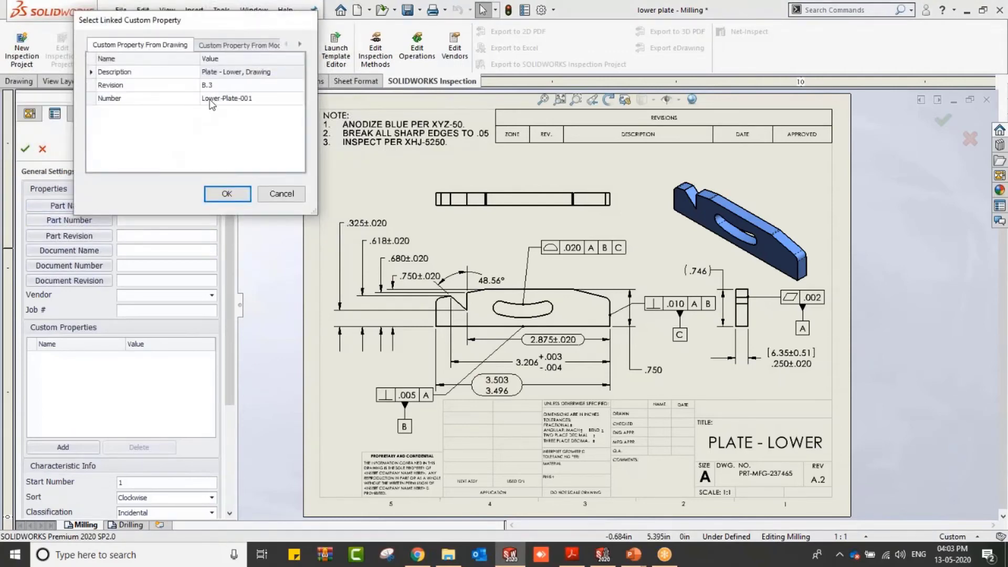
left_click(211, 100)
left_click(230, 195)
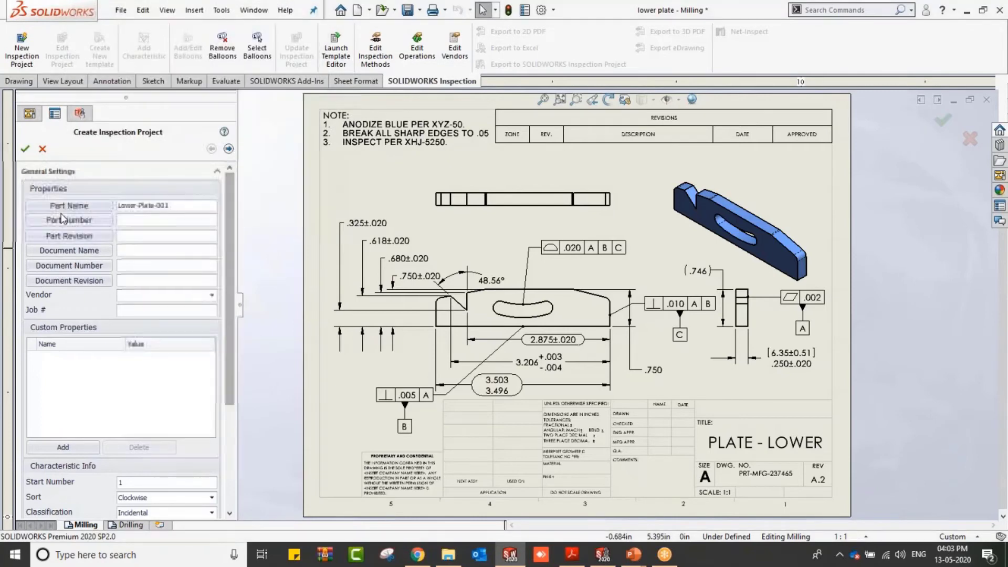
Step: Link Part Number to the model's Number custom property, PRT-MFG-237465
left_click(75, 221)
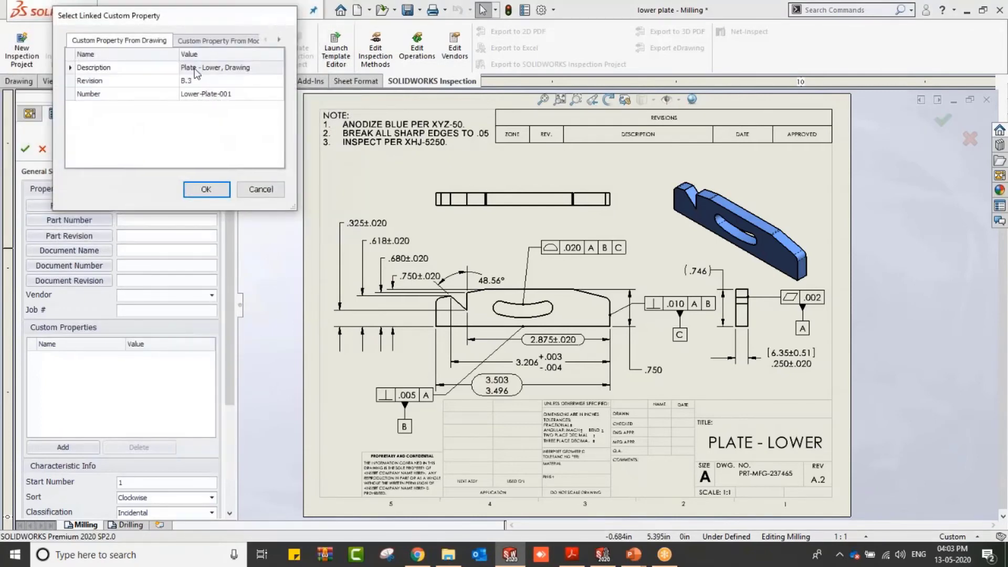
left_click(202, 41)
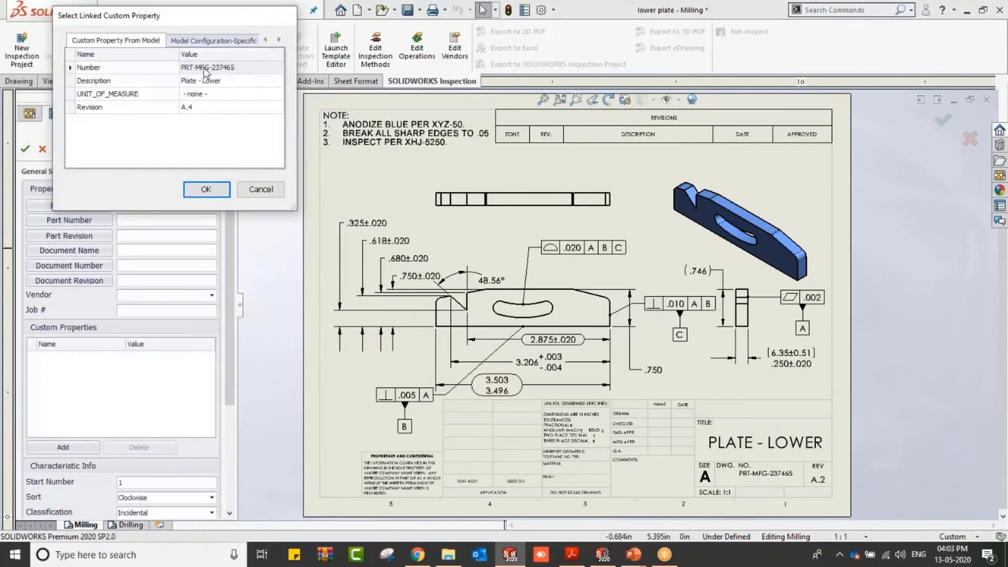
left_click(204, 69)
left_click(195, 193)
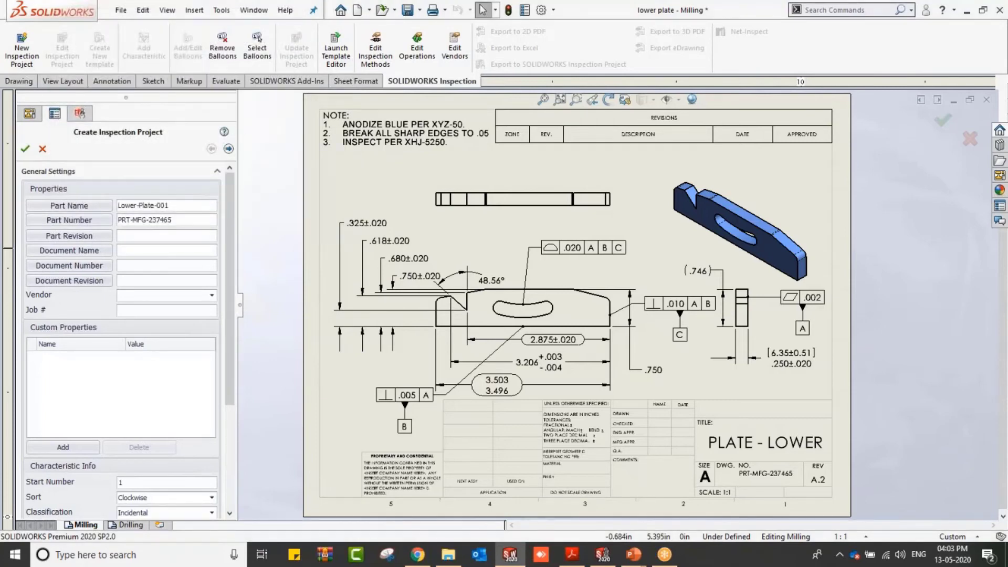
Step: Accept the default extraction settings and create the inspection project with balloons
left_click(229, 149)
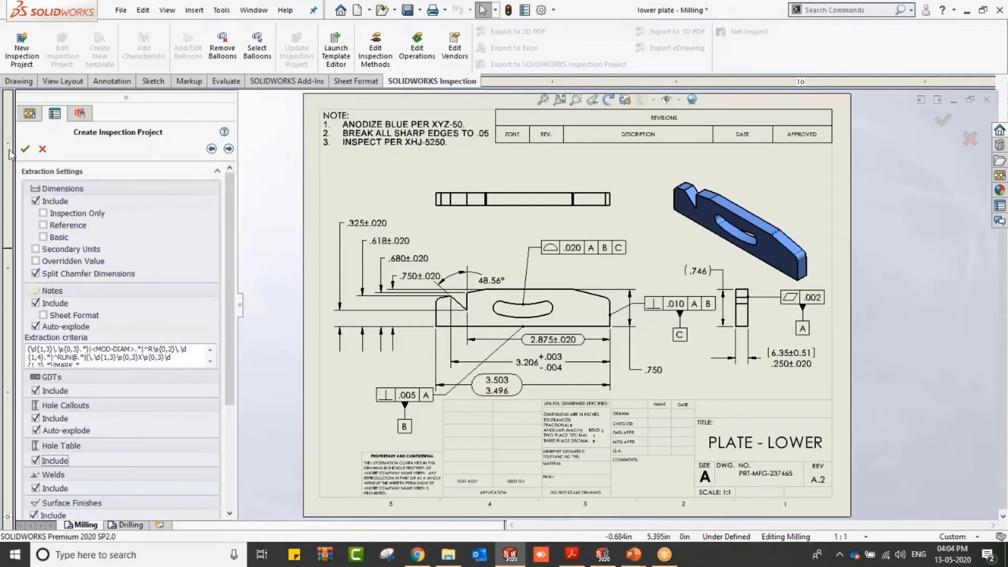
left_click(23, 150)
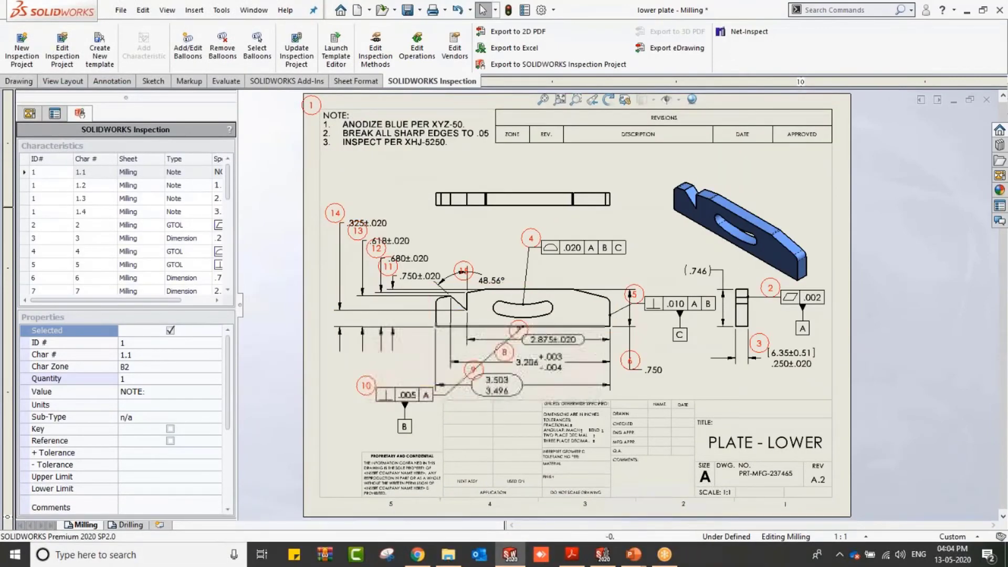
Step: Review the ballooned characteristics on the Drilling and Milling sheets
left_click(127, 524)
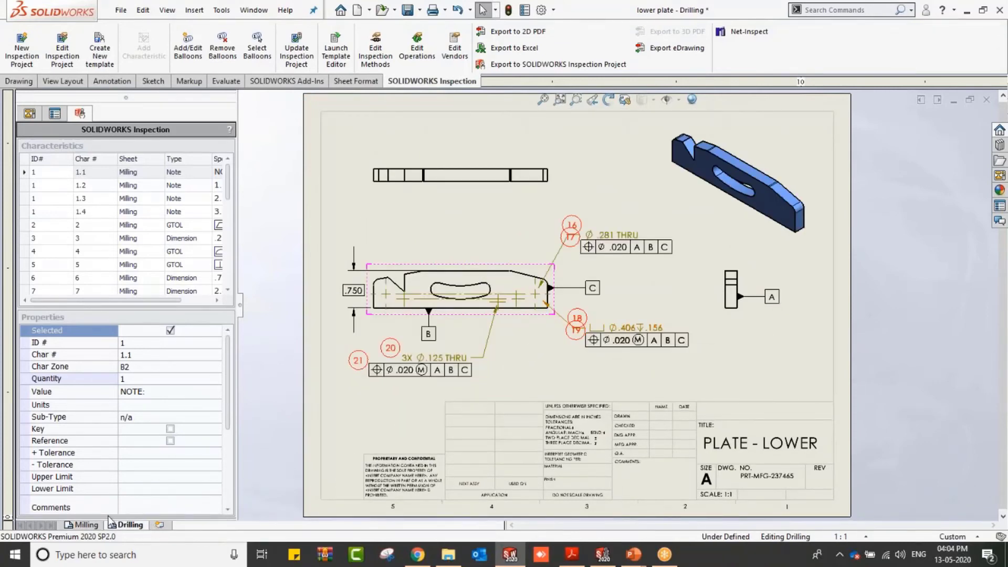
left_click(86, 524)
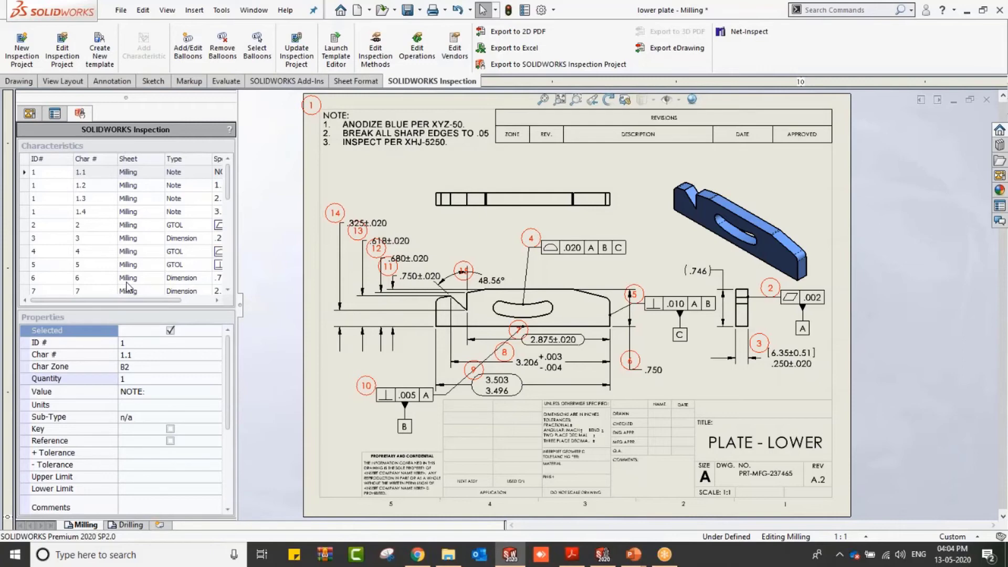
left_click(74, 227)
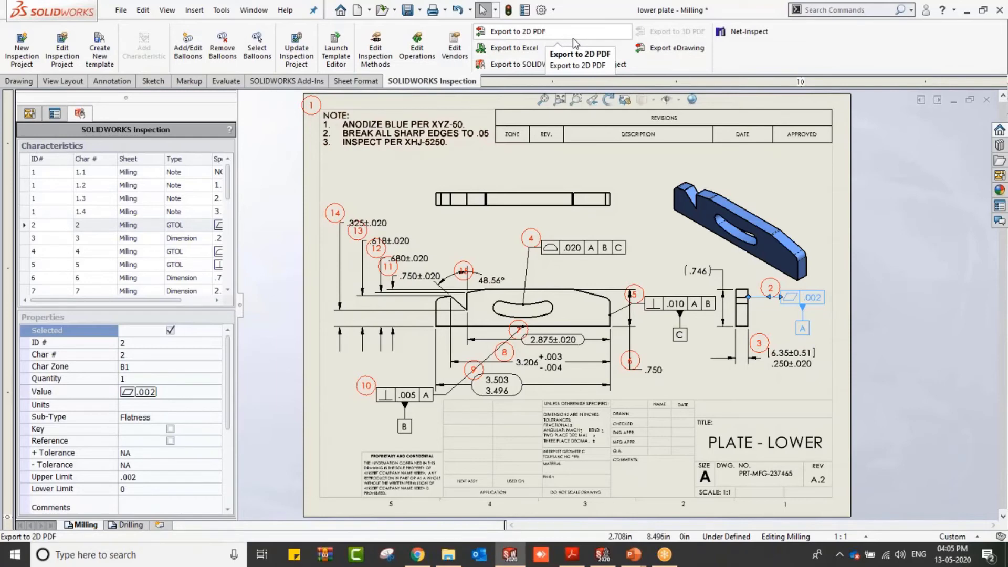
Step: Export the inspection report to Excel with the AS9102 template, saving over lower plate in the Sigma folder
left_click(532, 49)
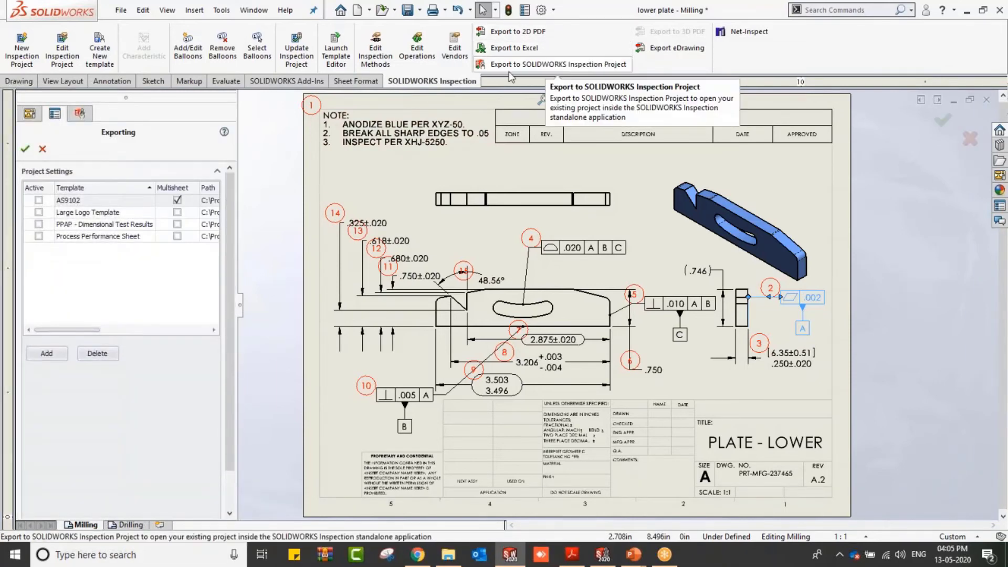
left_click(38, 200)
left_click(24, 149)
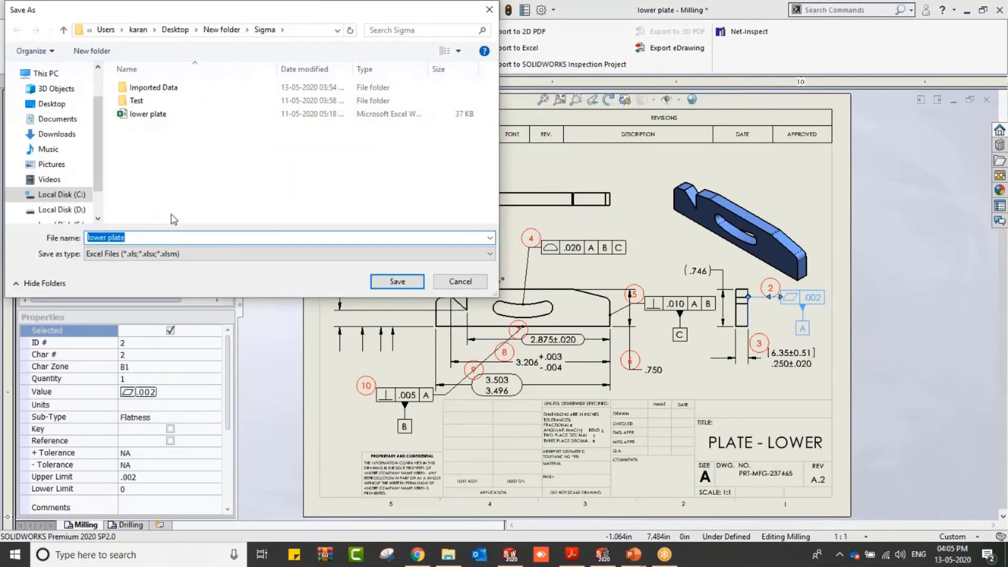
left_click(174, 114)
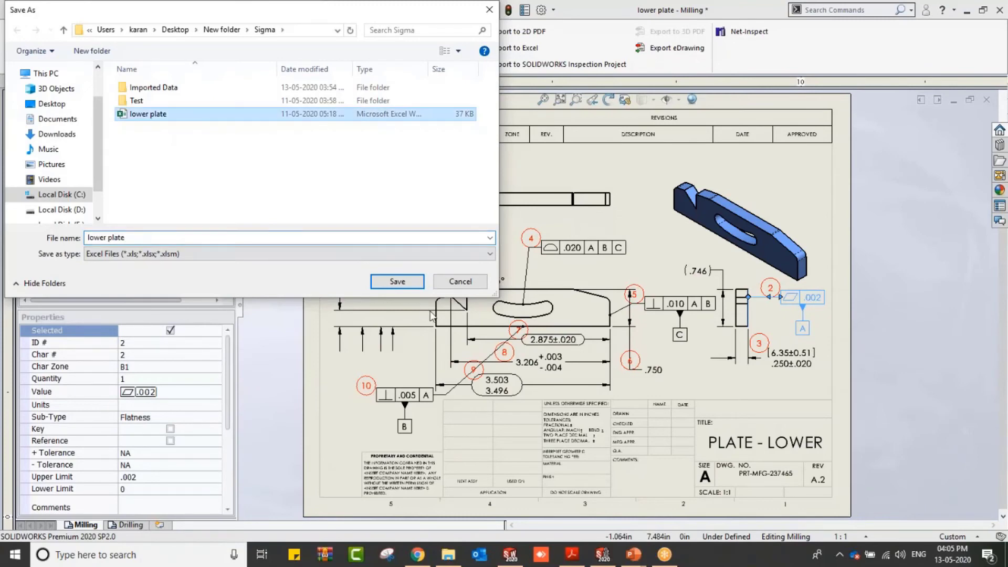
left_click(397, 281)
left_click(582, 278)
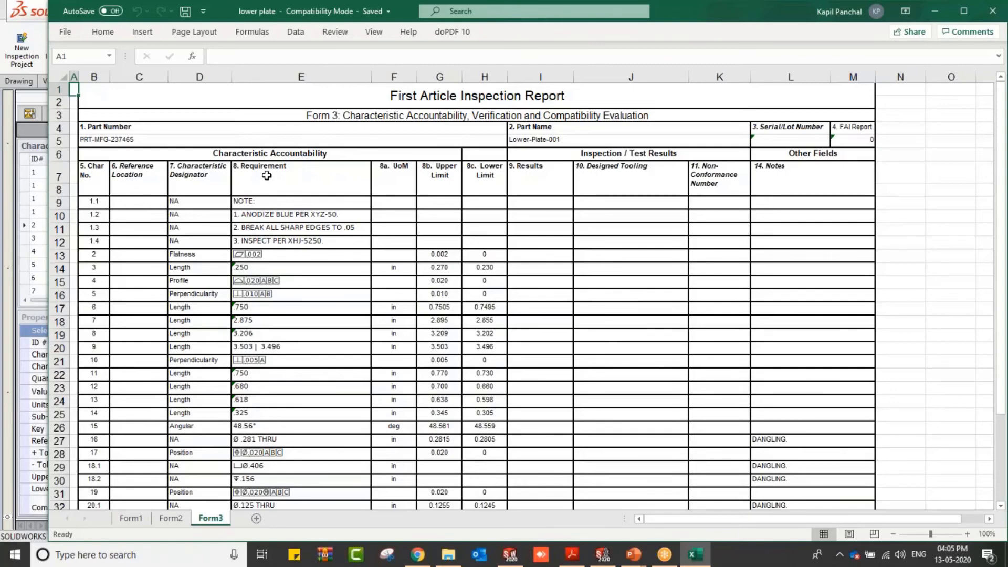
Step: Examine the exported First Article Inspection Report and its Results column in Excel
scroll(270, 214, "down", 7)
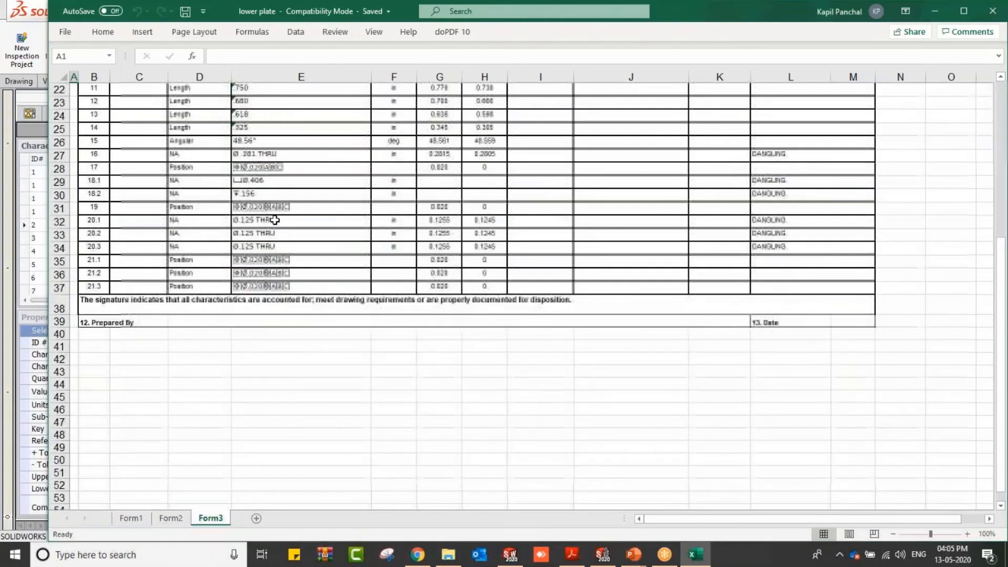
scroll(273, 218, "up", 6)
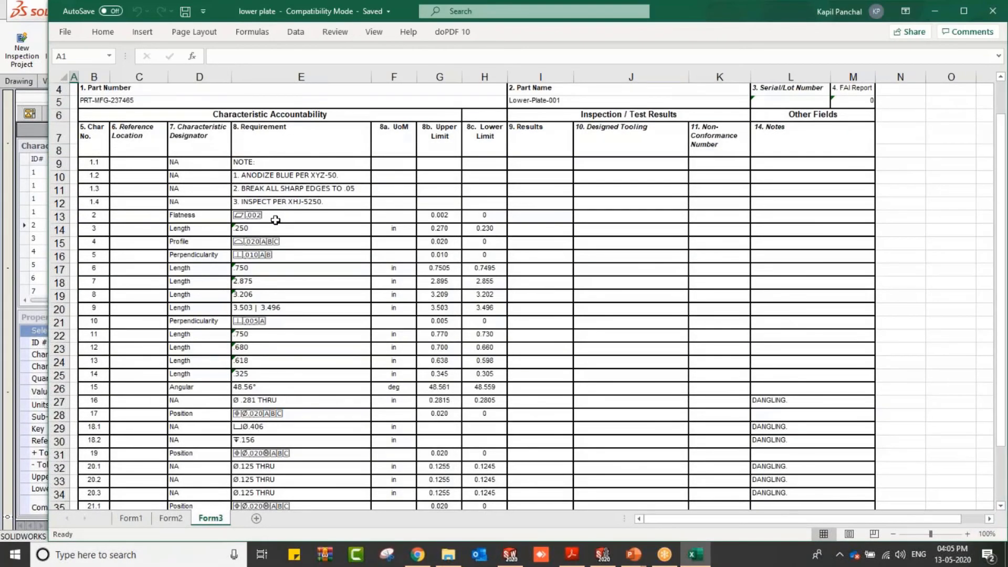
scroll(275, 219, "down", 1)
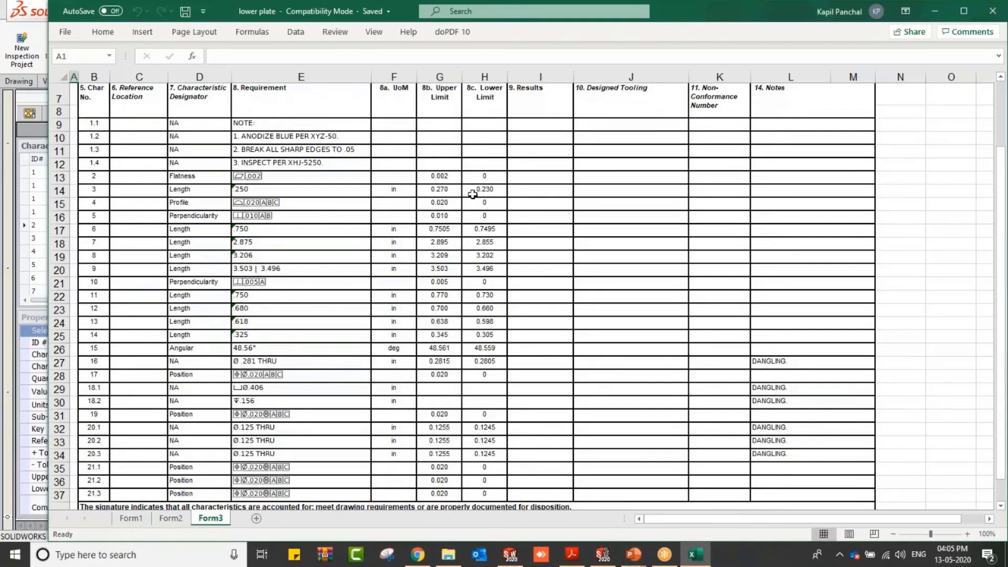
scroll(528, 162, "up", 2)
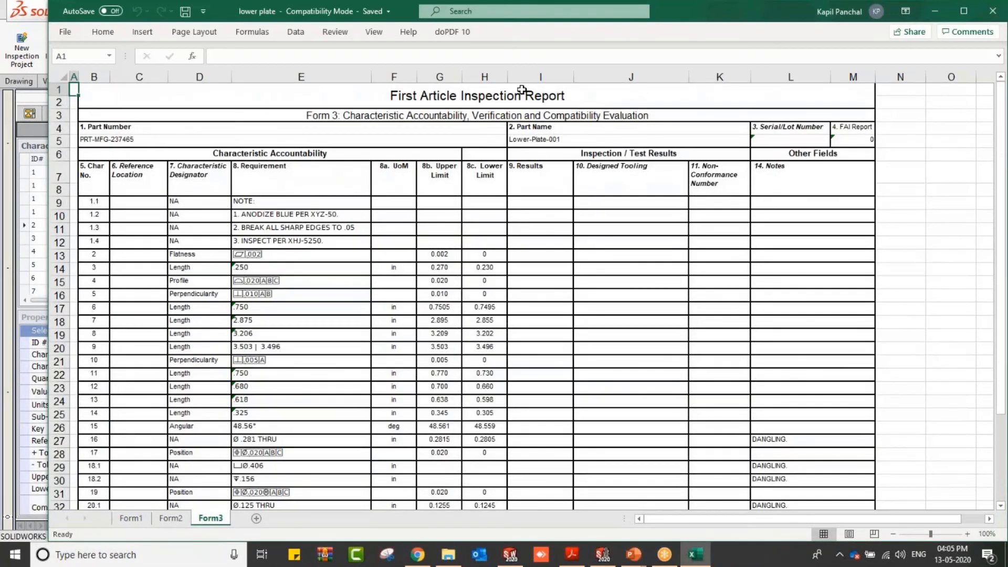
left_click(529, 75)
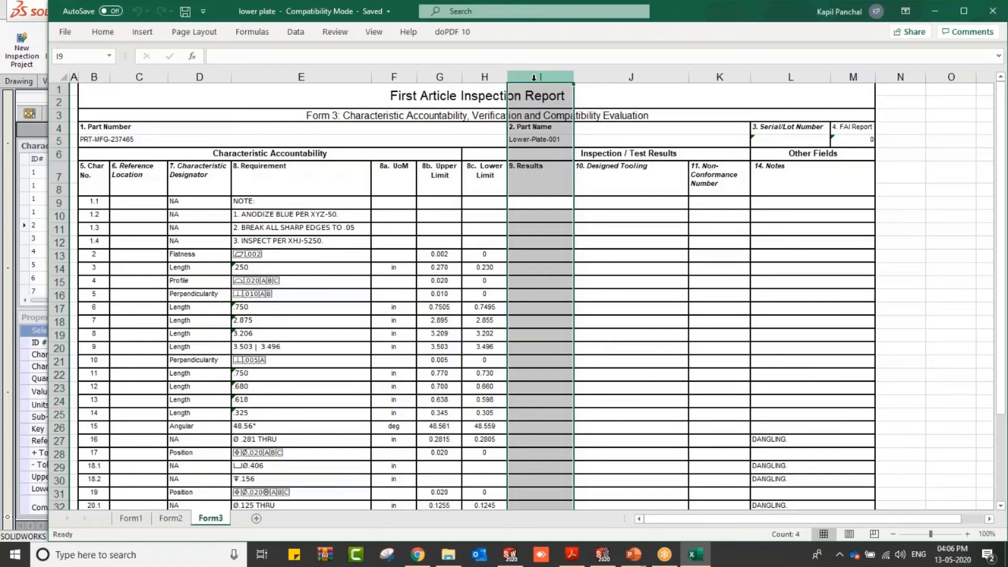
Step: Switch back to SOLIDWORKS and close the drawing without saving changes
key("alt+Tab")
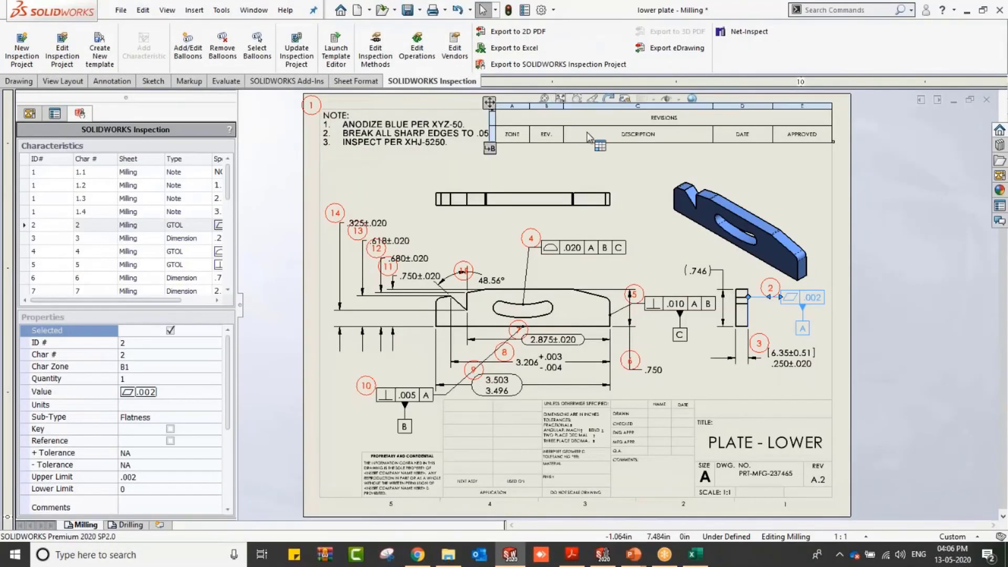
left_click(987, 100)
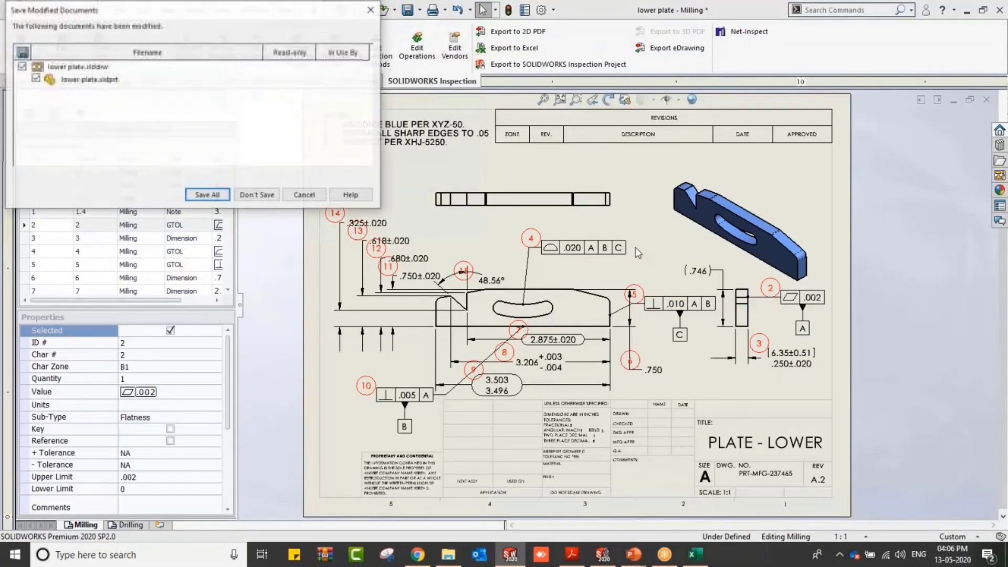
left_click(265, 195)
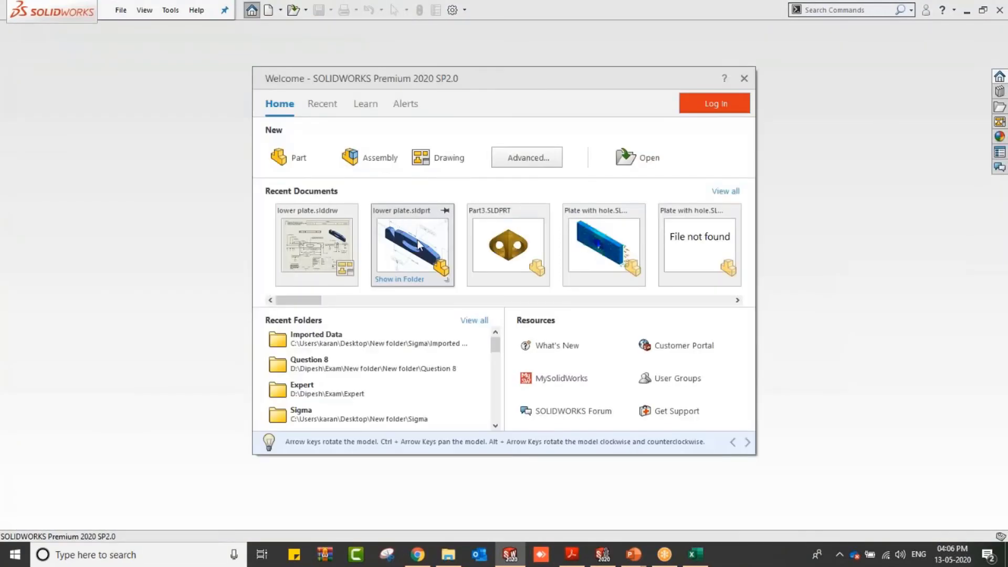
Step: Open the lower plate part and create a new inspection project on the 3D model with default settings
left_click(417, 240)
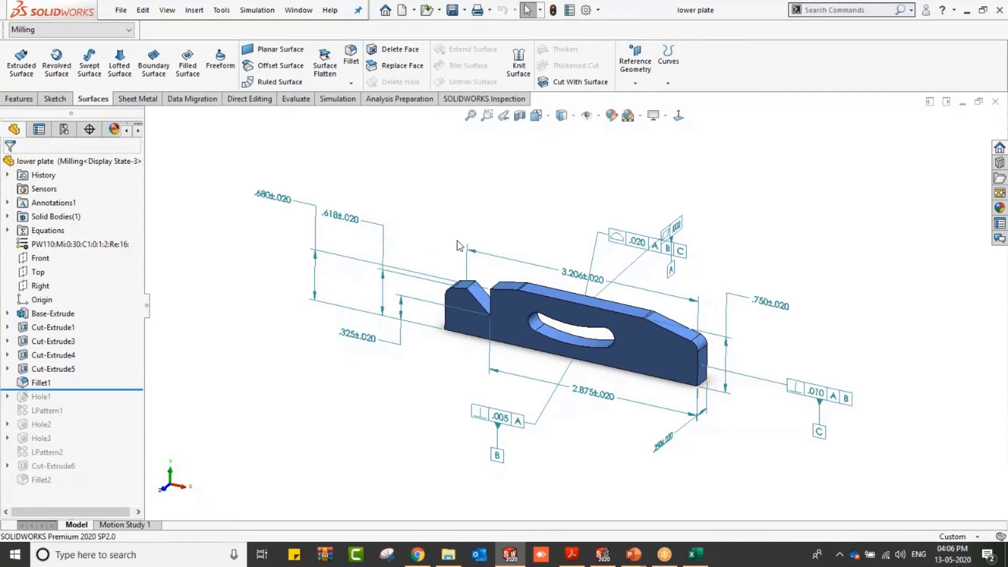
middle_click_drag(483, 254, 481, 262)
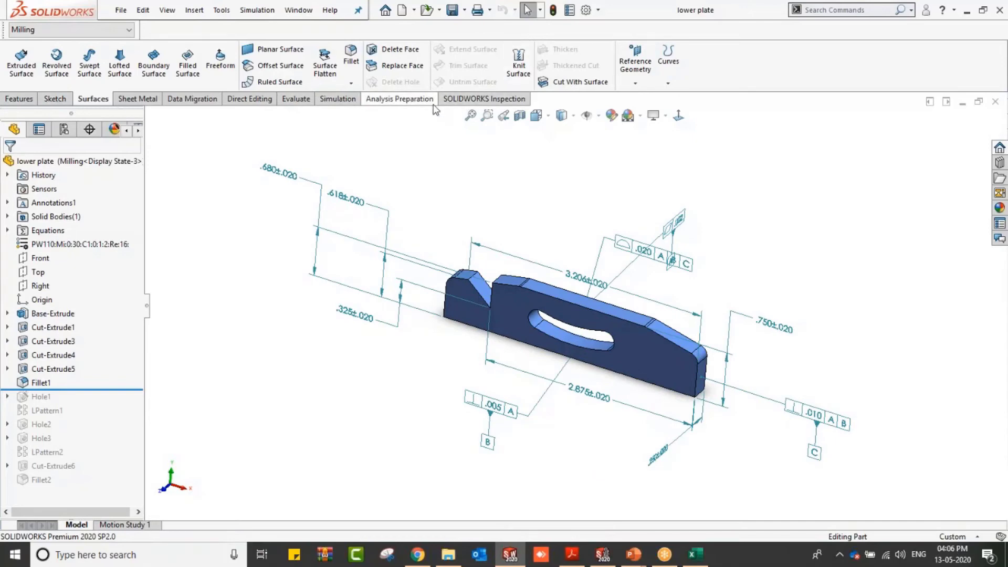
left_click(461, 99)
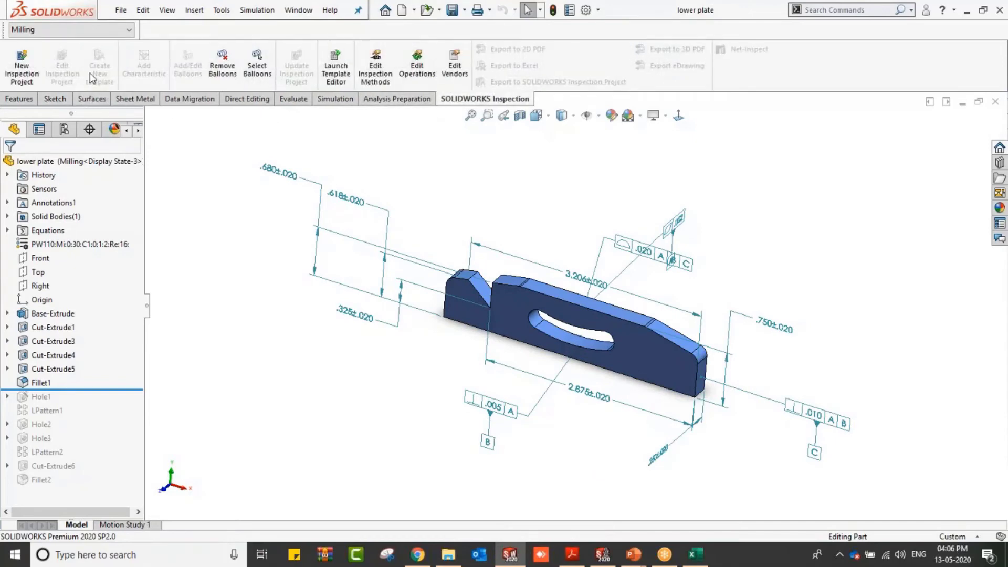
left_click(33, 65)
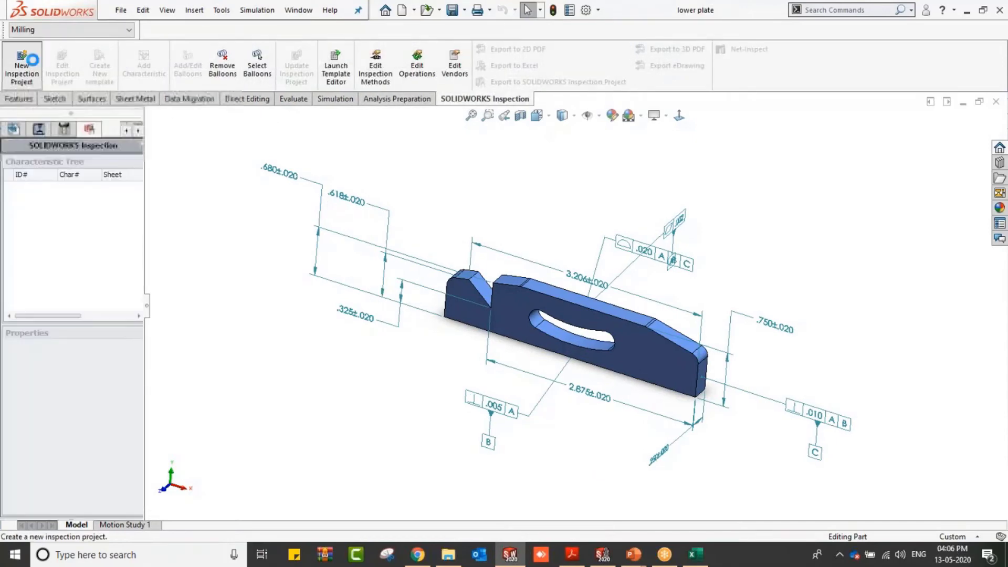
left_click(9, 165)
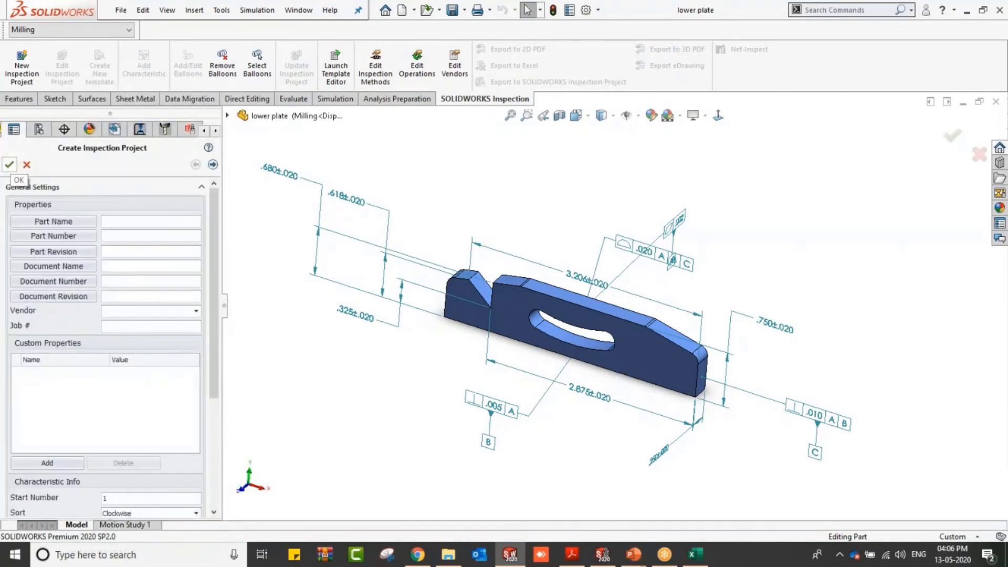
left_click(9, 165)
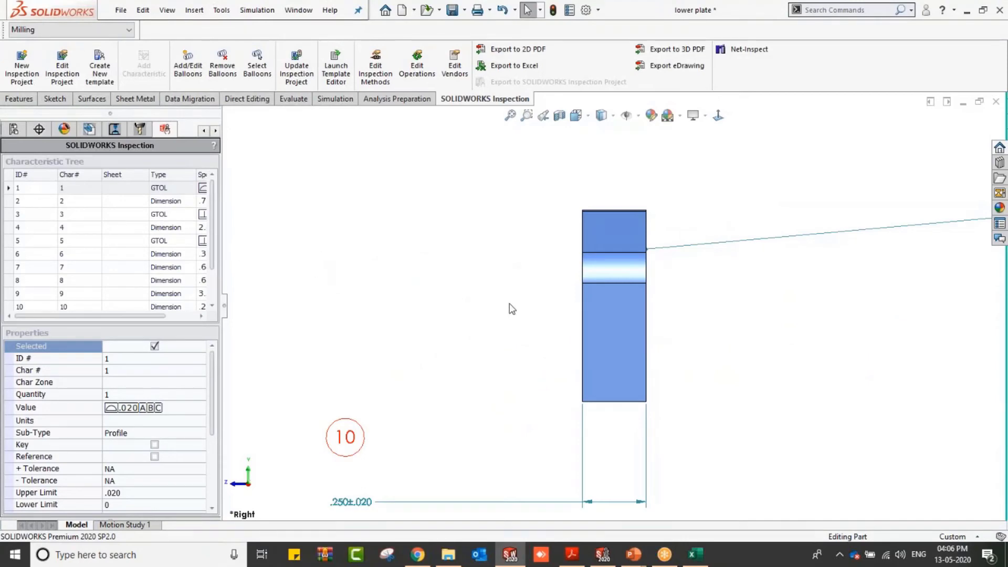
Step: Zoom out to view all ballooned characteristics on the part
middle_click_drag(441, 299, 540, 322)
scroll(538, 312, "up", 3)
scroll(538, 311, "up", 3)
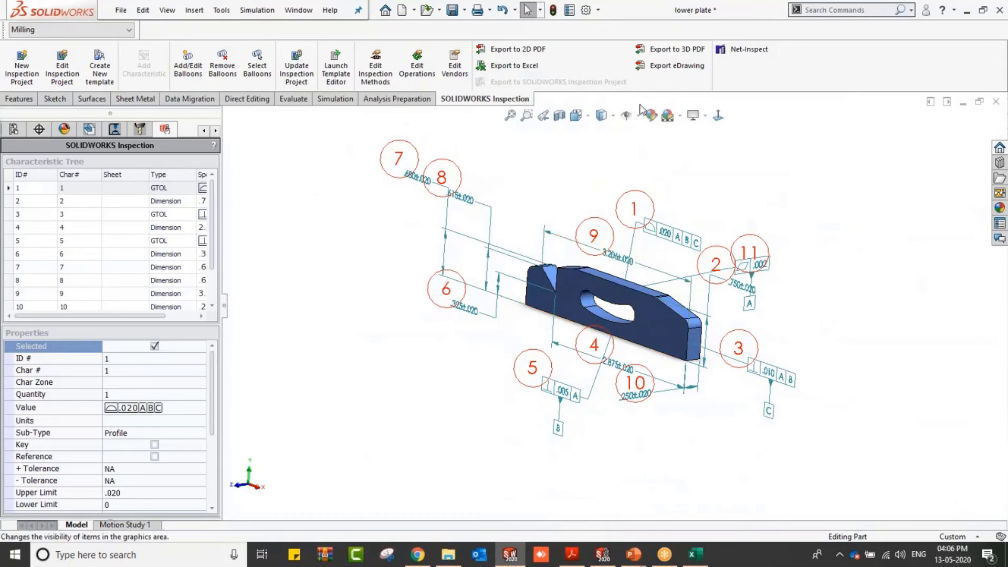
Step: Export the part's inspection to a 3D PDF named lower plate in the Test folder, replacing the existing file
left_click(657, 56)
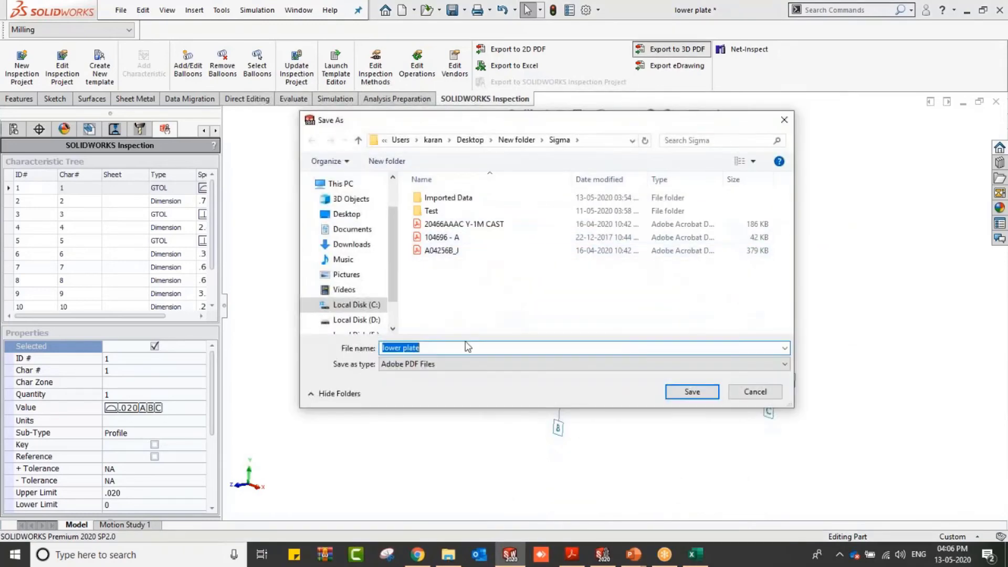
left_click(479, 214)
double_click(479, 215)
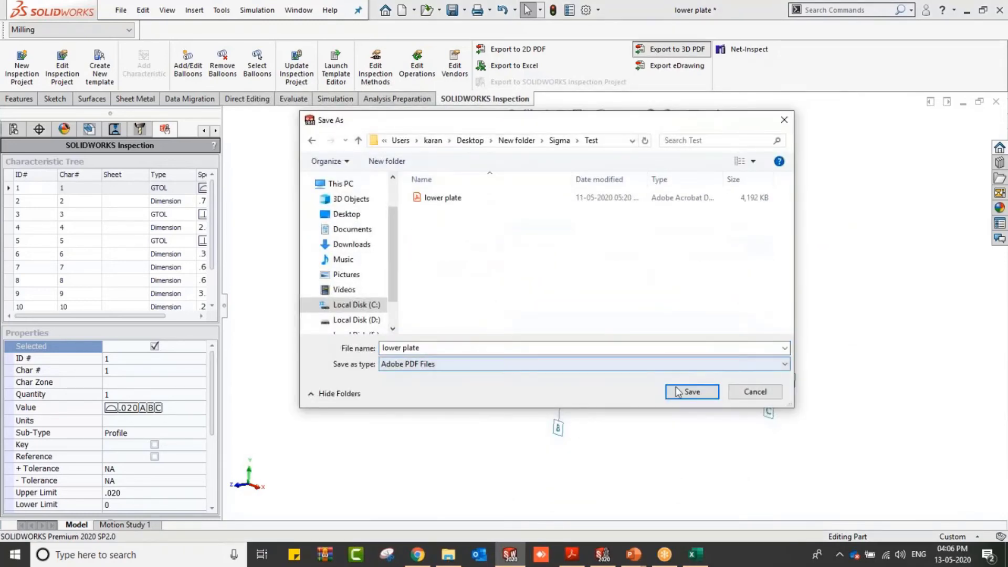
left_click(692, 392)
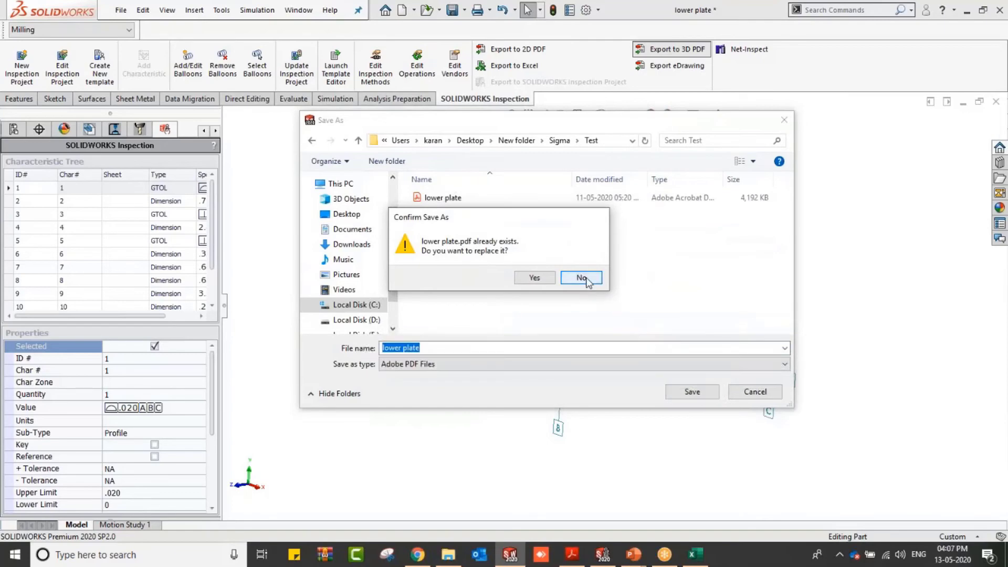
left_click(534, 277)
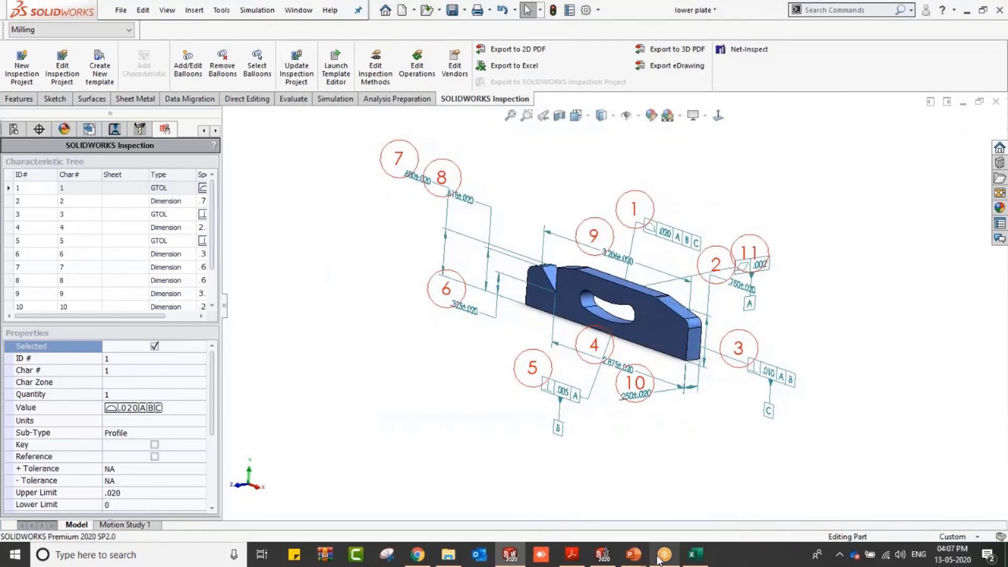
Step: Open the exported 3D PDF and browse its ballooned preset views such as Front, Back and Left
mouse_move(630, 560)
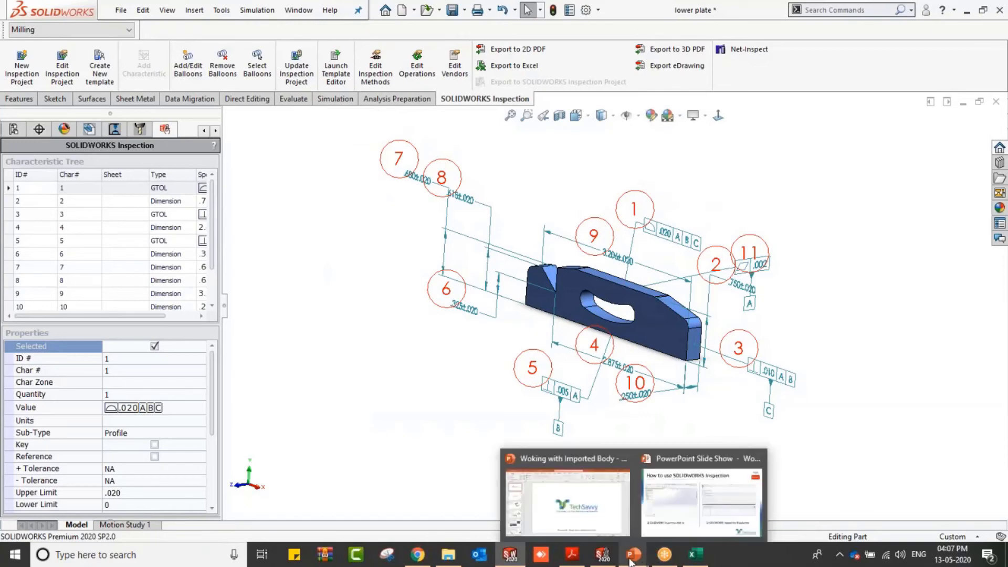
left_click(571, 554)
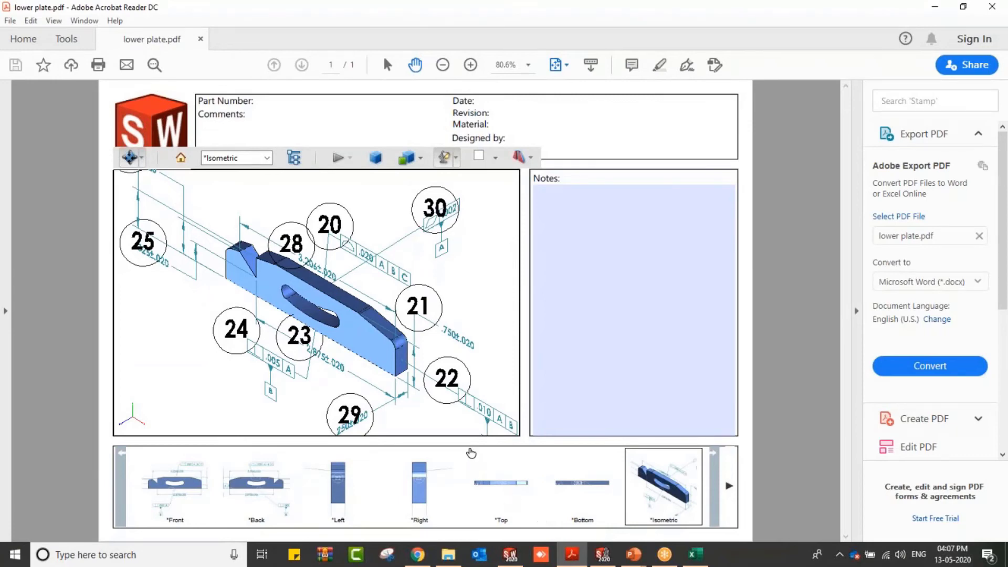
scroll(390, 318, "up", 3)
scroll(390, 318, "down", 5)
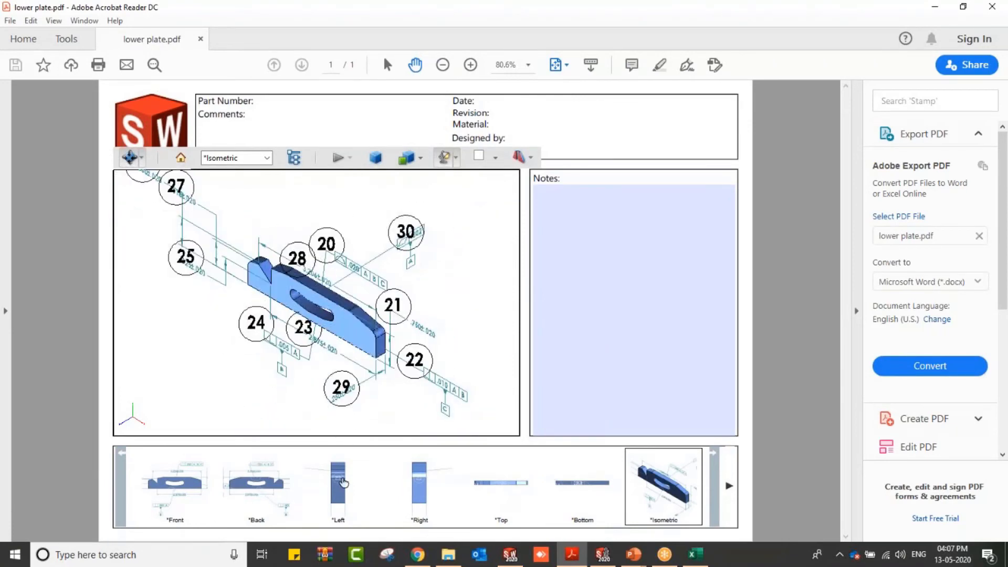
left_click(339, 484)
left_click(246, 485)
left_click(177, 483)
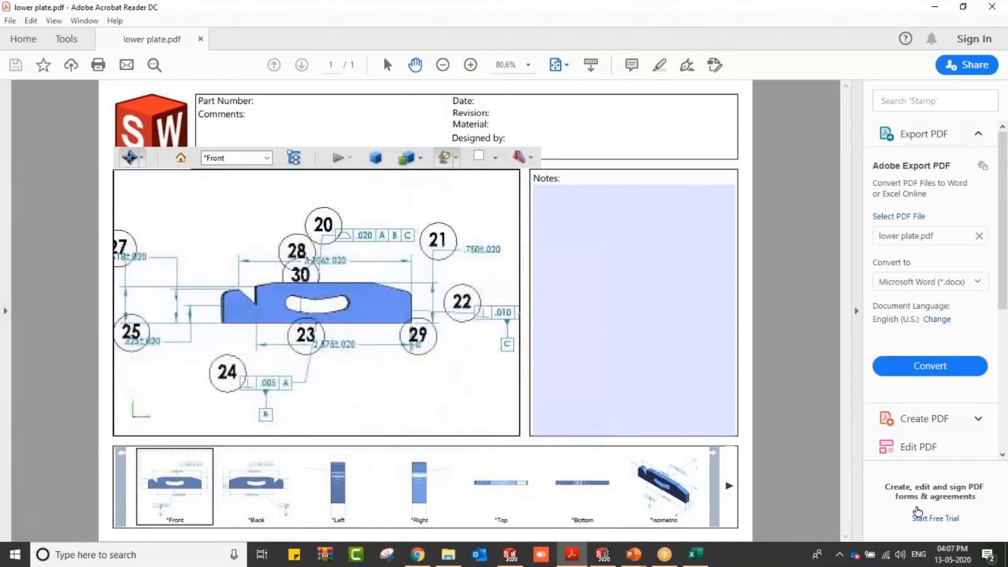
left_click(730, 487)
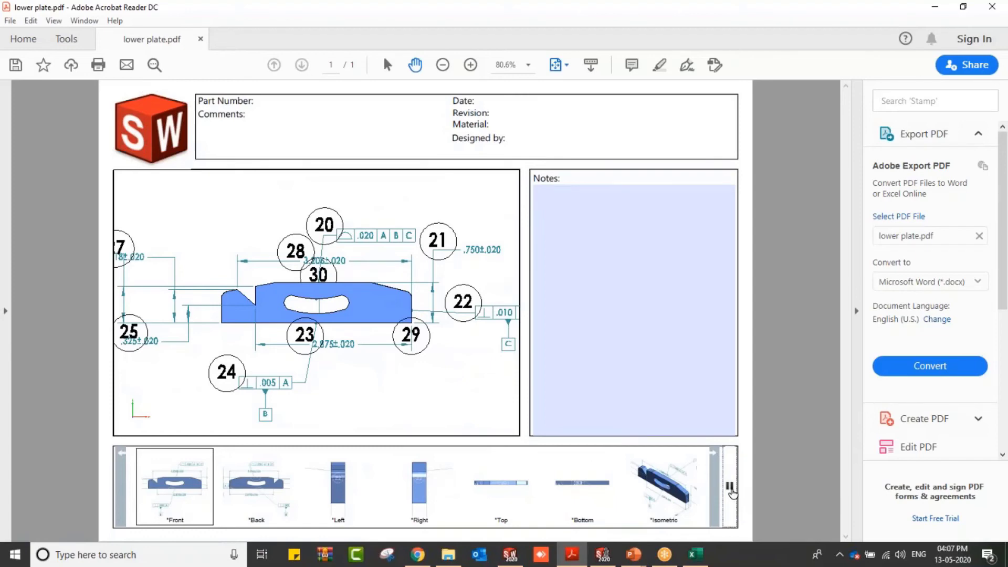
left_click(730, 486)
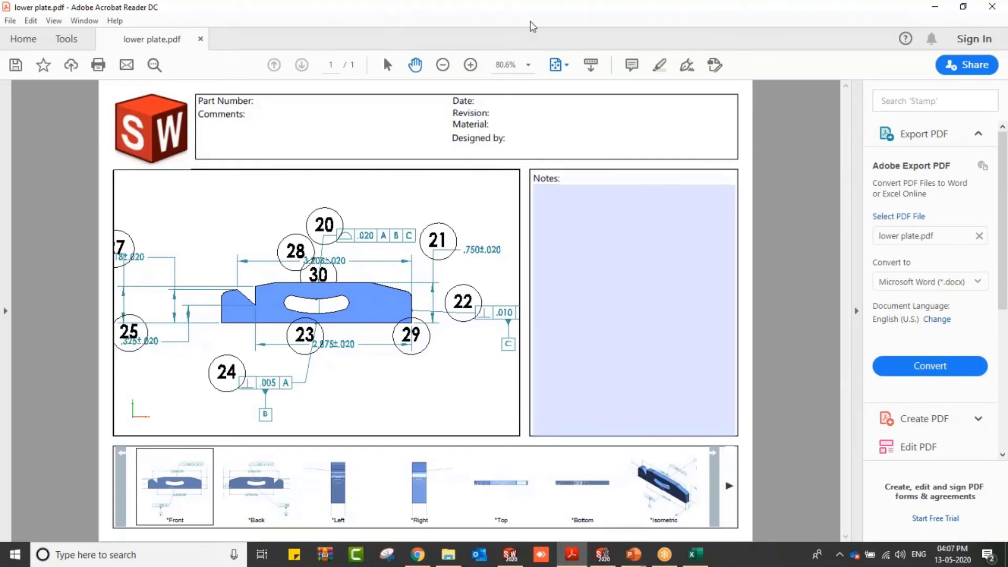
Step: In SOLIDWORKS Inspection, start a new project with the AS9102 (Inches) template from the 104696 - A PDF drawing
left_click(603, 554)
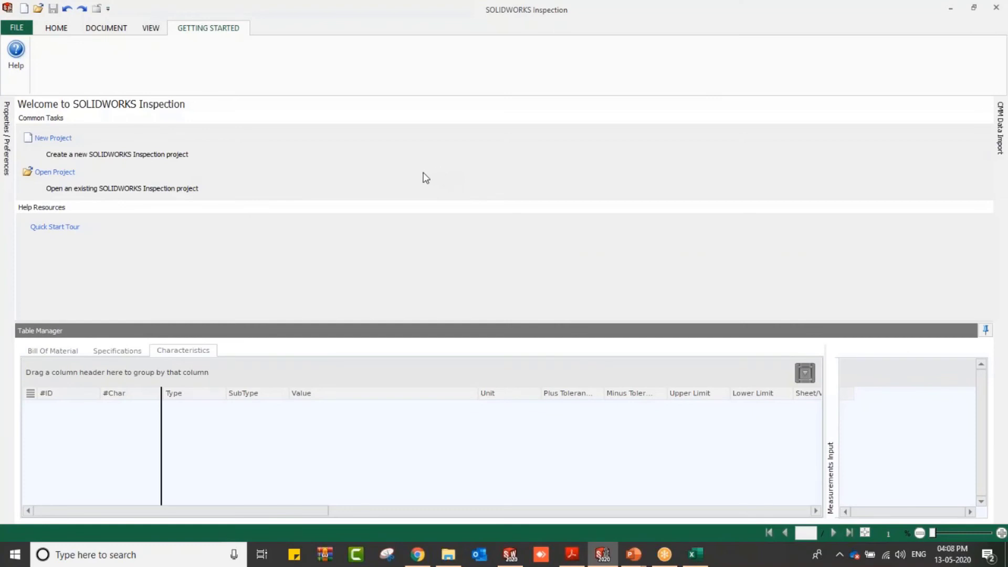
left_click(22, 29)
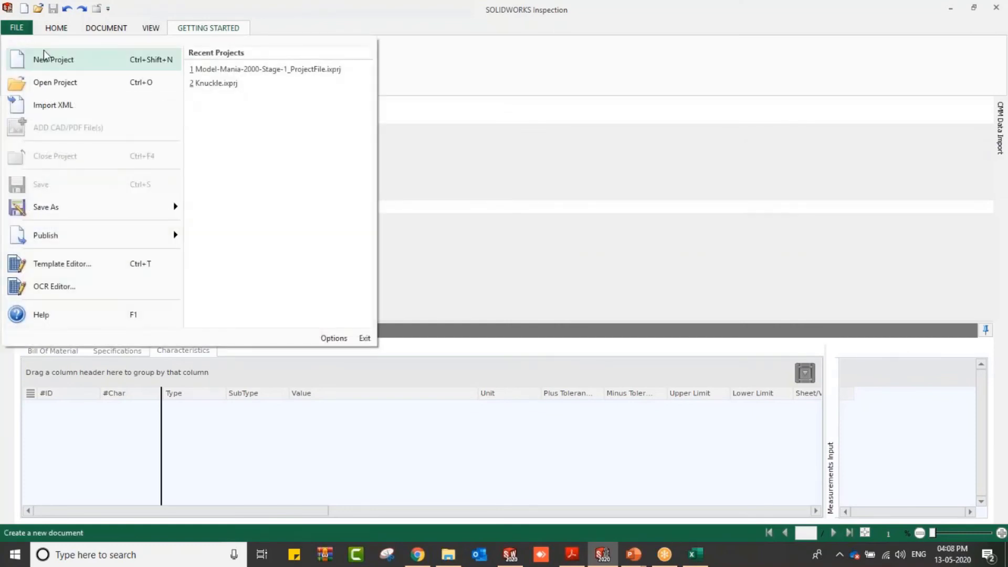
left_click(51, 62)
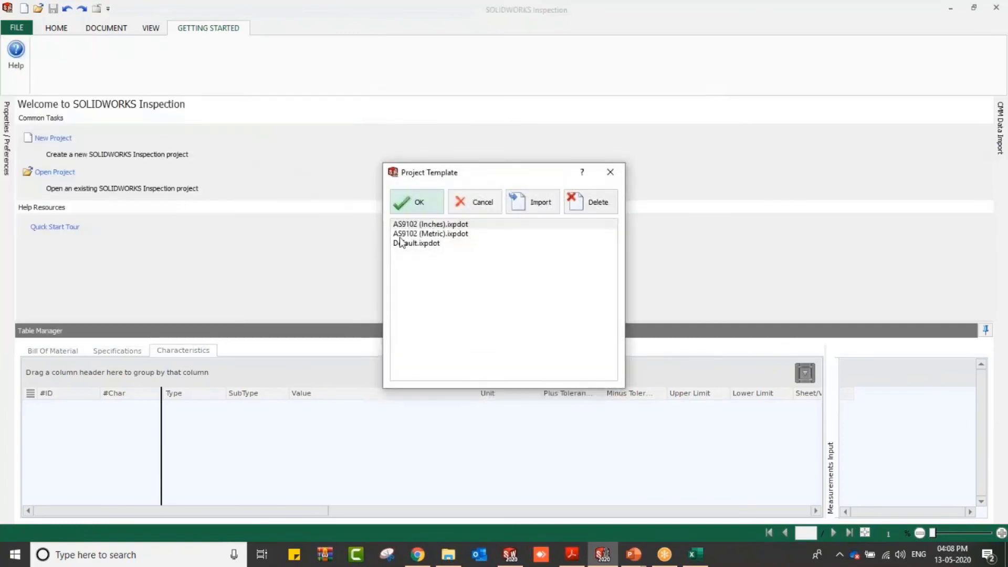
left_click(412, 225)
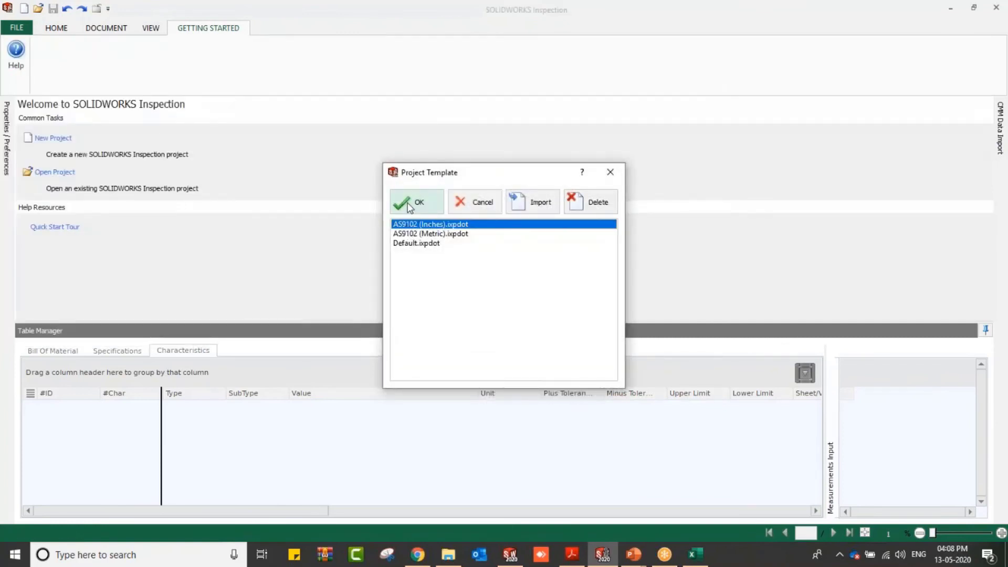
left_click(414, 204)
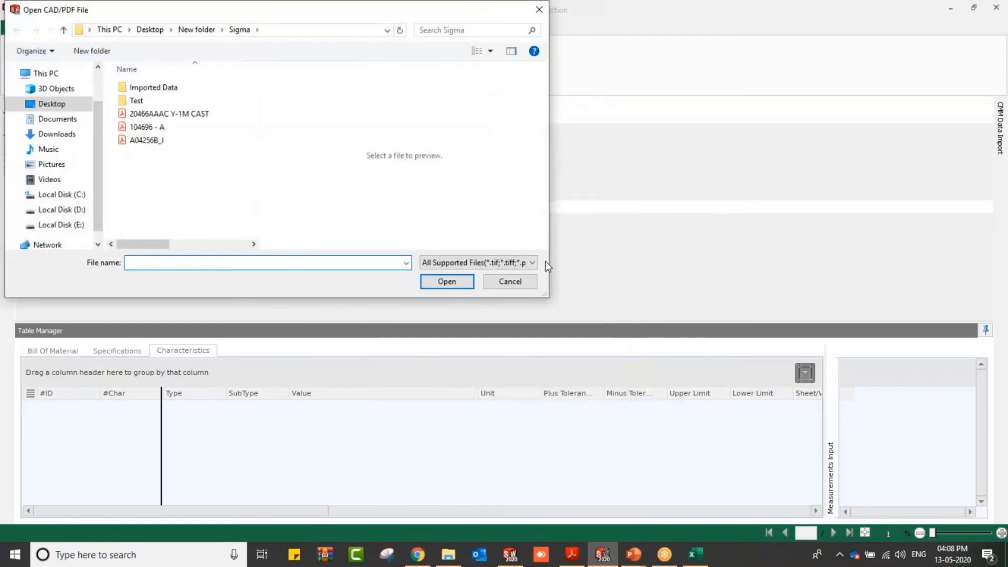
left_click(163, 126)
left_click(450, 284)
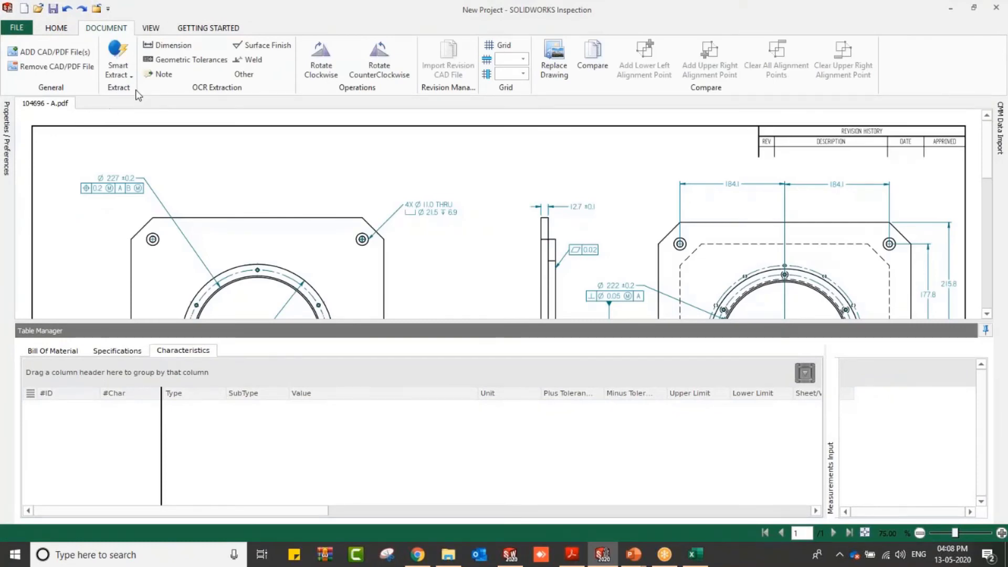
Step: Fit the drawing page to the window and pin the Properties / Preferences panel open
left_click(151, 29)
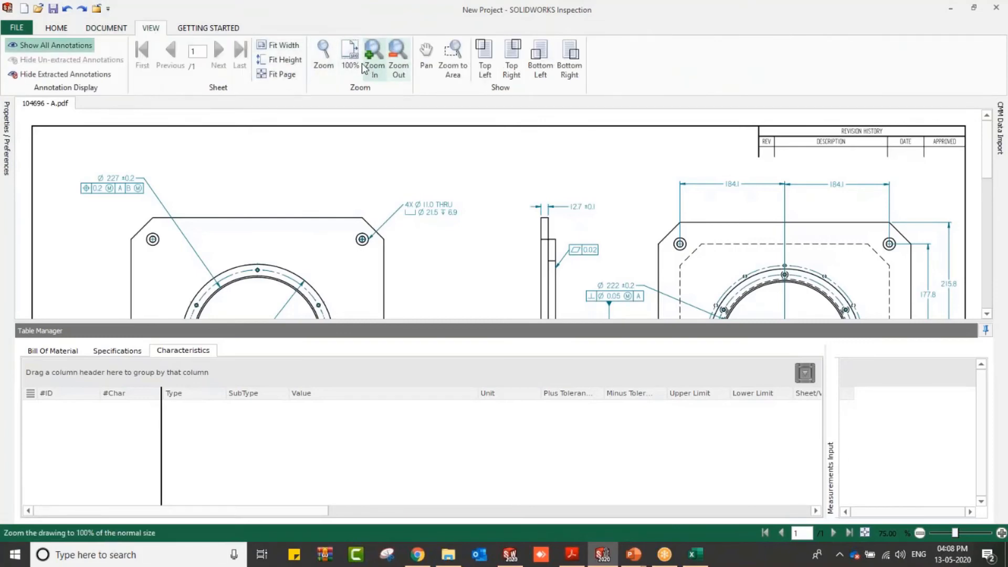
left_click(280, 74)
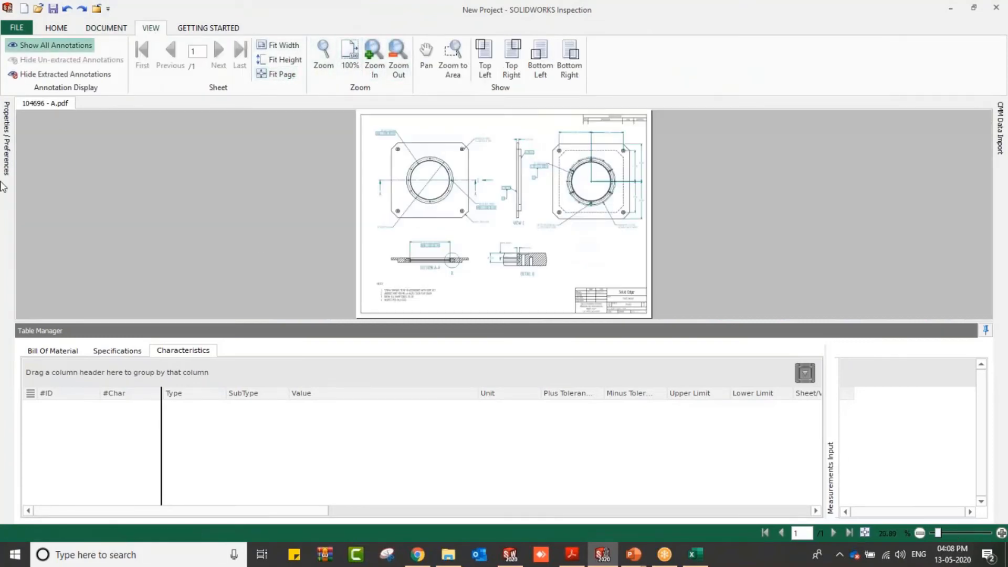
left_click(5, 155)
mouse_move(4, 133)
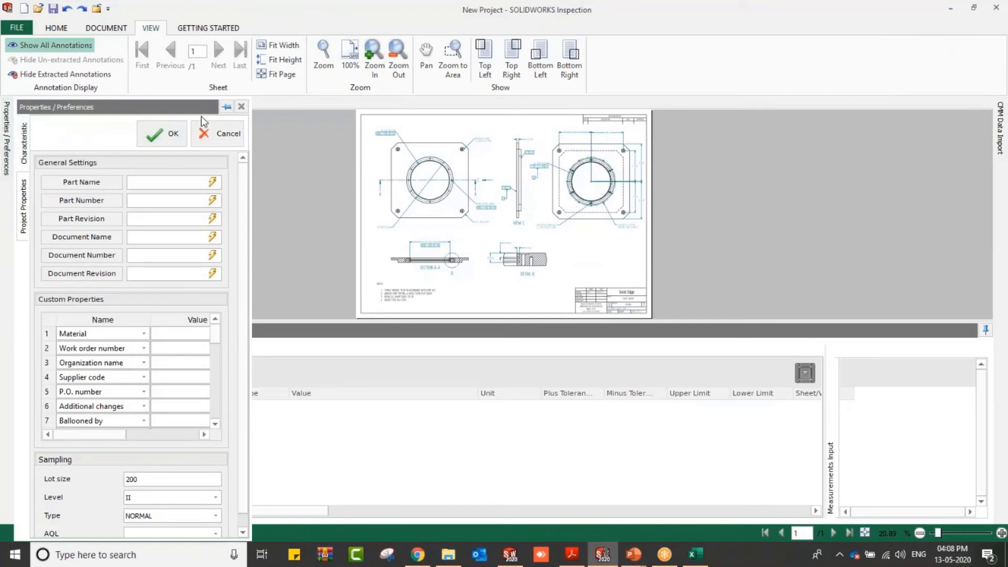
left_click(226, 106)
left_click_drag(639, 321, 639, 420)
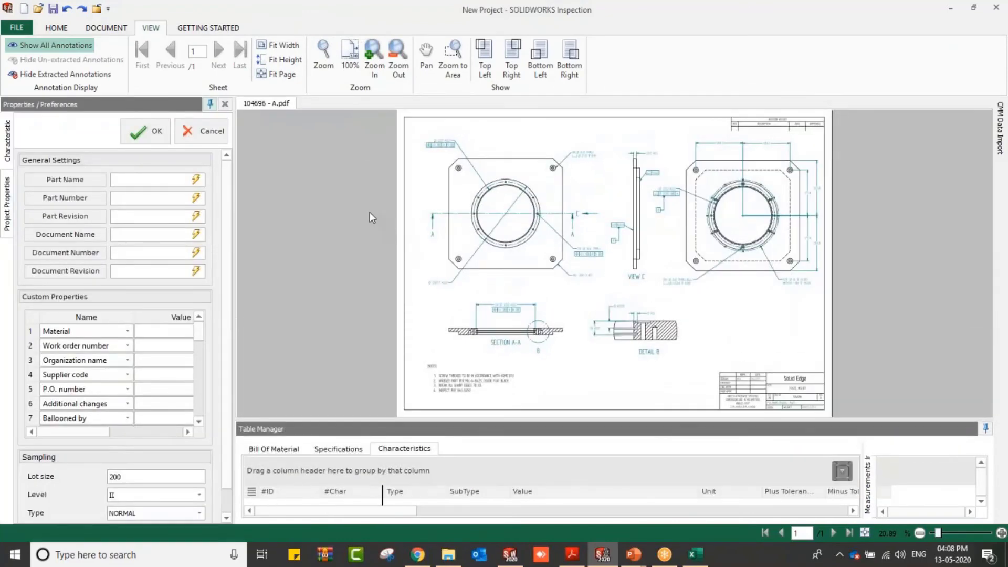
Step: Smart Extract multiple characteristics by boxing the whole drawing sheet
left_click(107, 30)
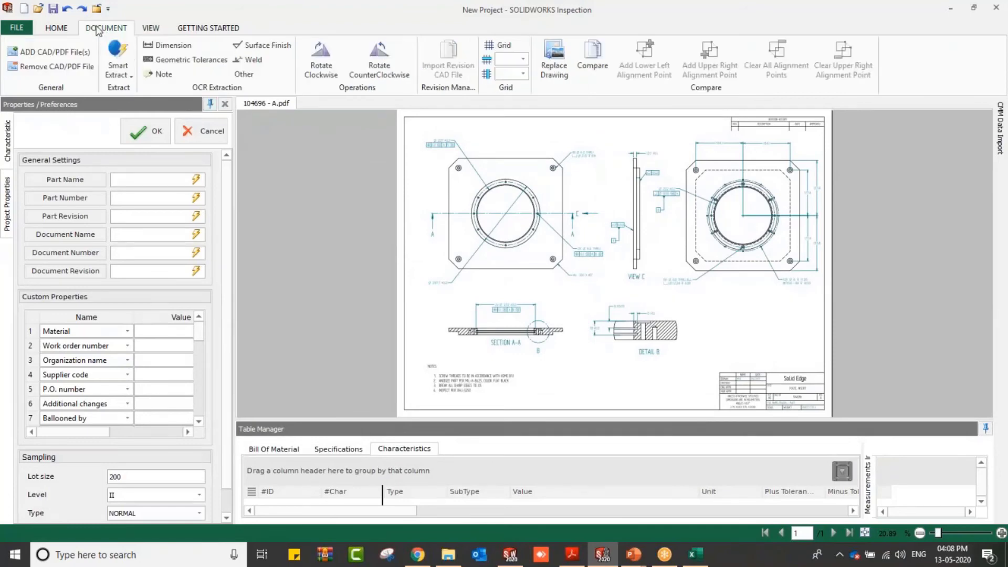
left_click(130, 79)
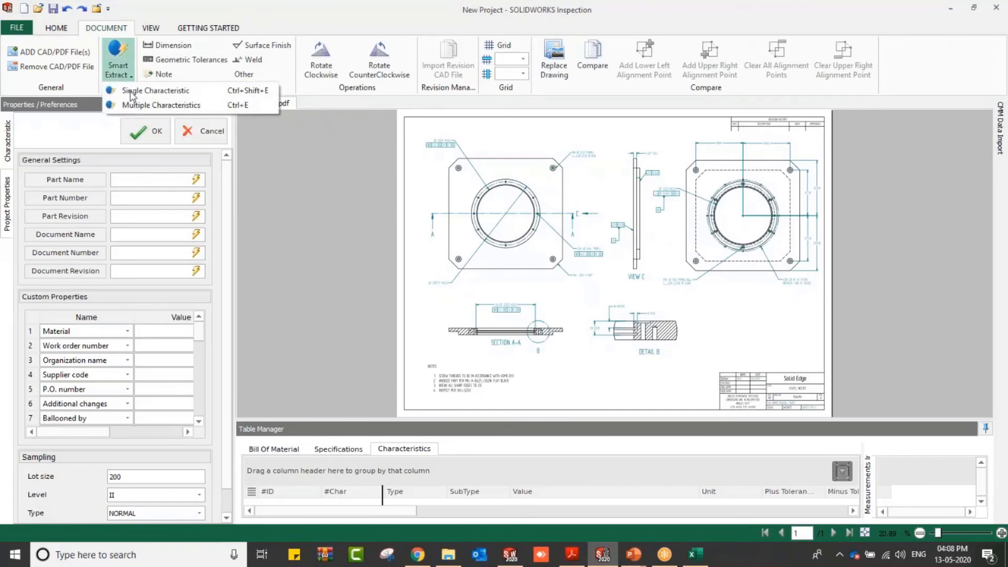
left_click(138, 112)
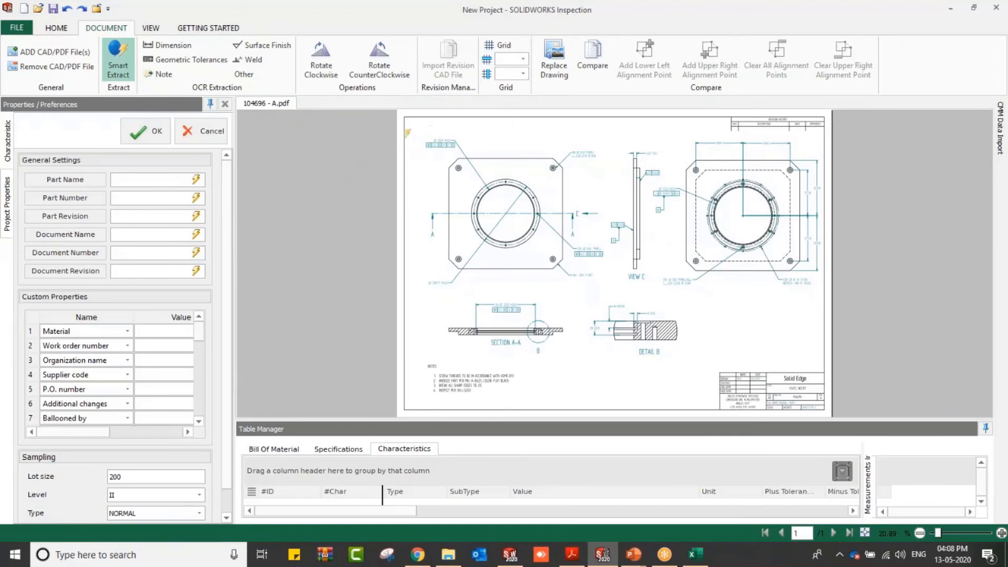
mouse_move(415, 136)
left_mouse_down()
mouse_move(758, 343)
mouse_move(828, 361)
left_mouse_up()
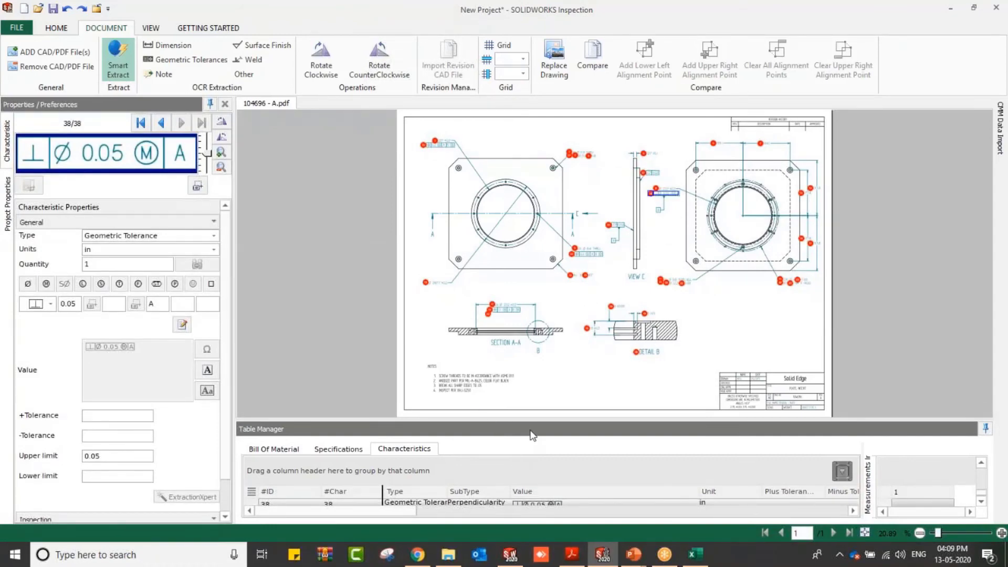
Step: Review the extracted characteristics in the table, then undo the smart extraction
left_click_drag(533, 422, 533, 346)
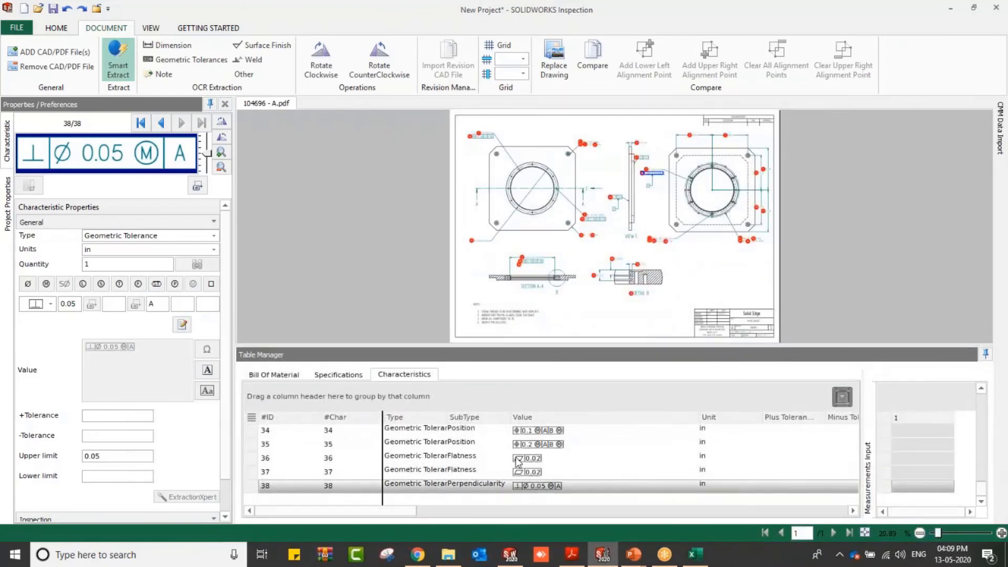
scroll(516, 462, "up", 7)
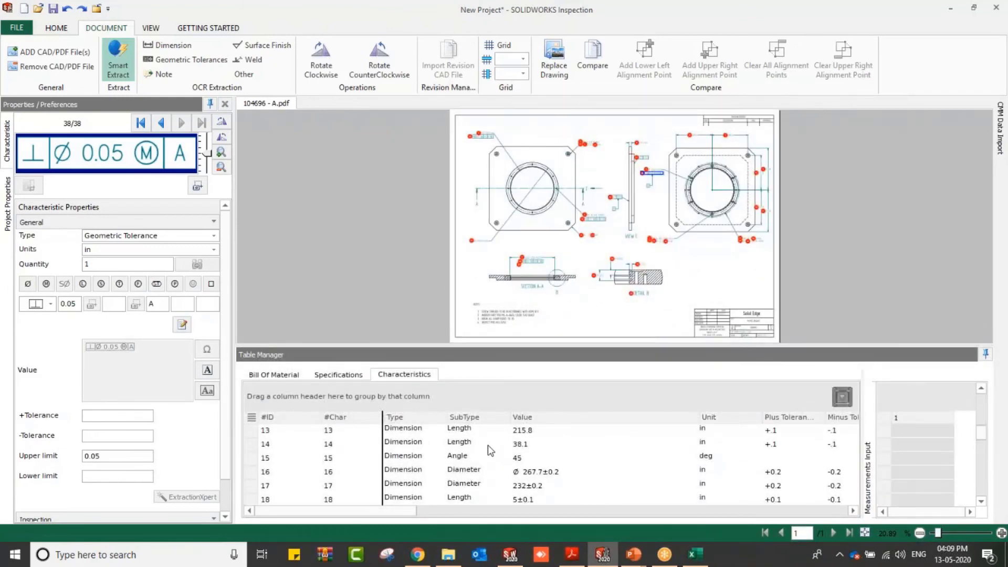
scroll(488, 445, "down", 1)
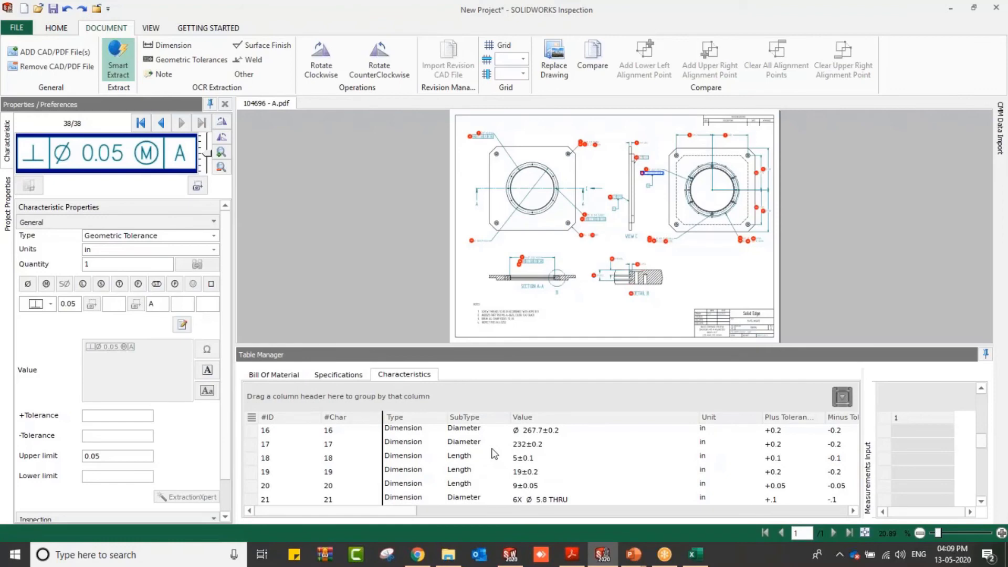
left_click(368, 445)
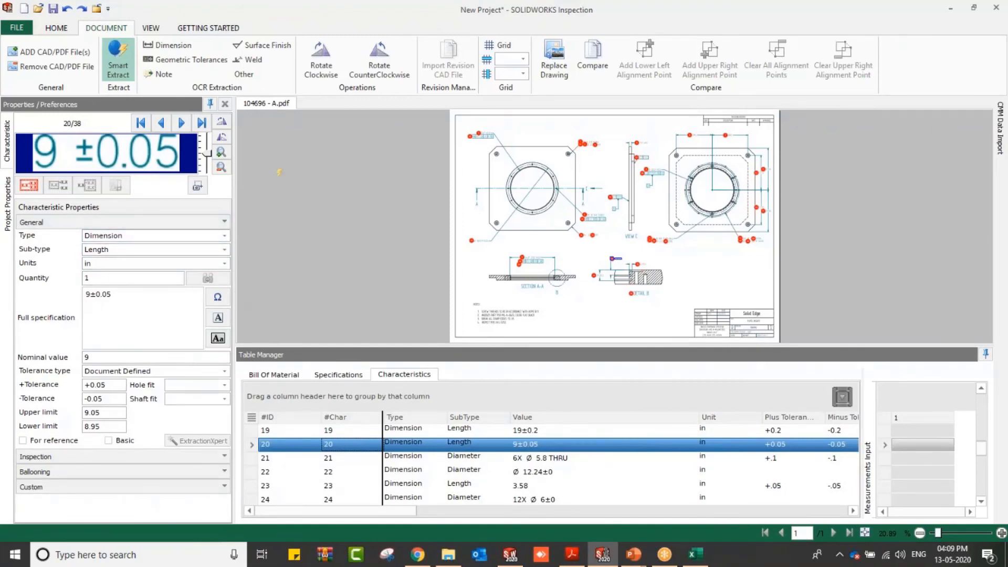
left_click(68, 9)
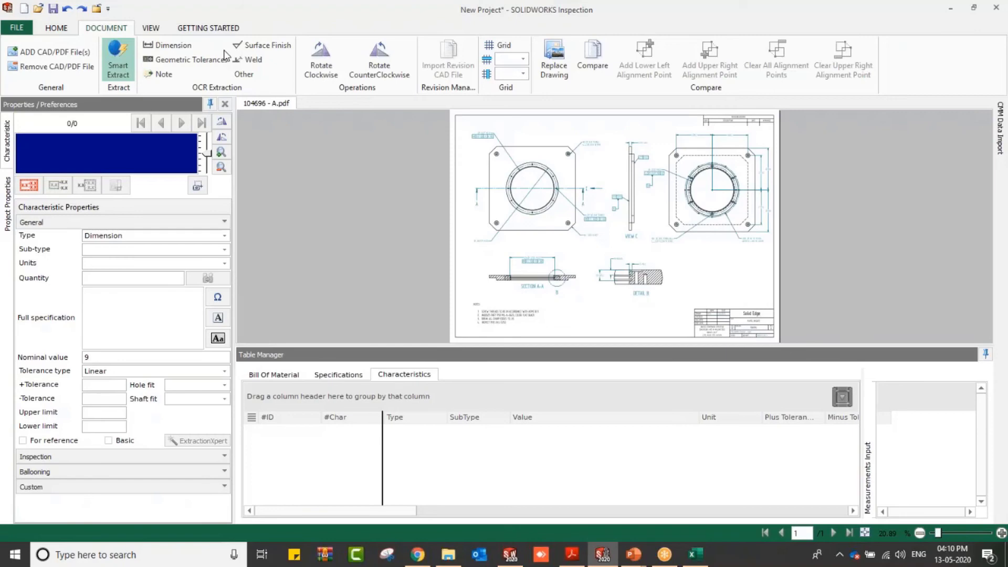
Step: Extract the 12.7 ±0.1 dimension on the side view with the Dimension OCR extraction tool
left_click(171, 45)
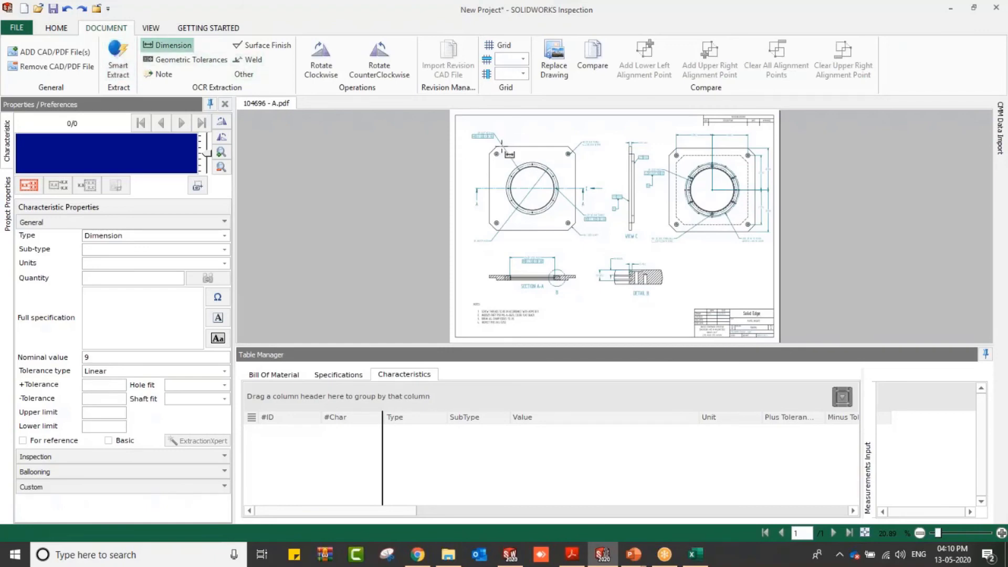
left_click(153, 28)
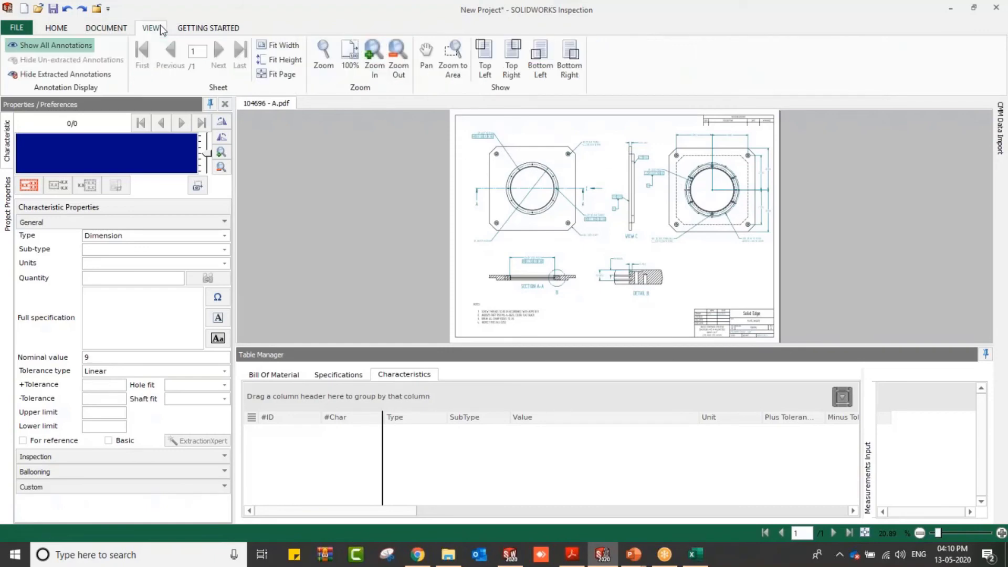
left_click(449, 73)
left_click_drag(609, 131, 677, 182)
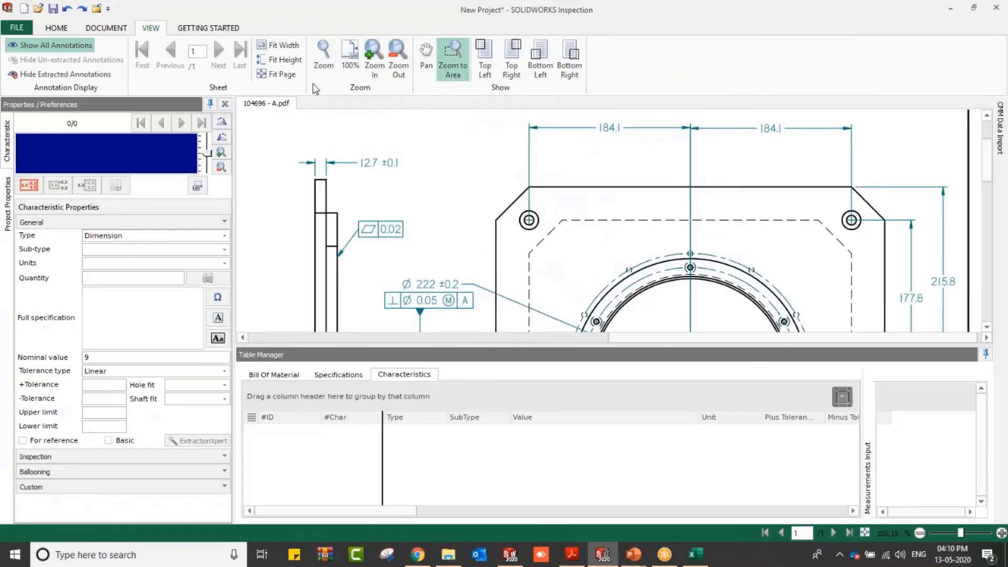
left_click(108, 28)
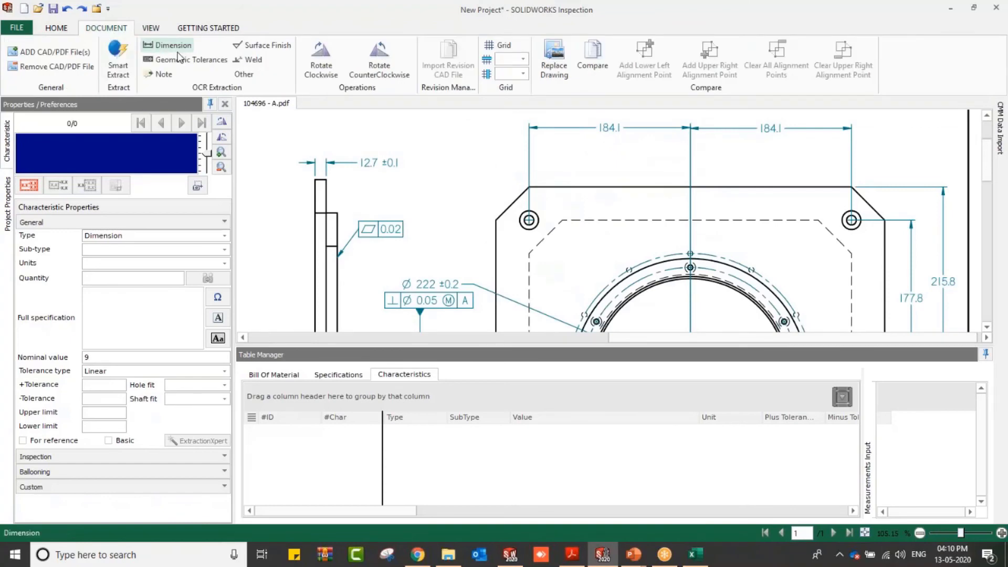
left_click(172, 46)
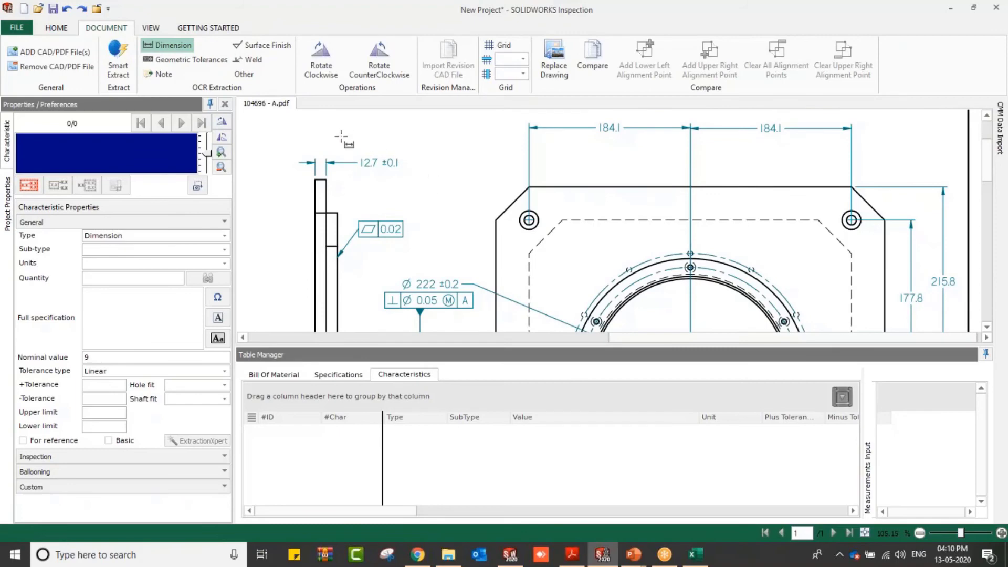
left_click_drag(340, 140, 413, 177)
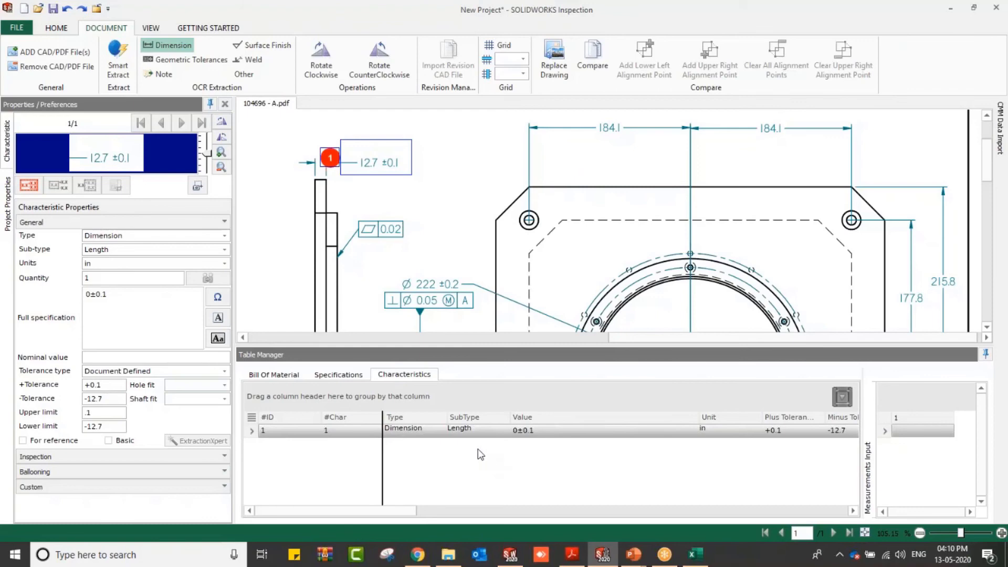
Step: Extract the 0.02 flatness callout on the side view with Geometric Tolerances OCR and set its tolerance value to 0.02
left_click(205, 60)
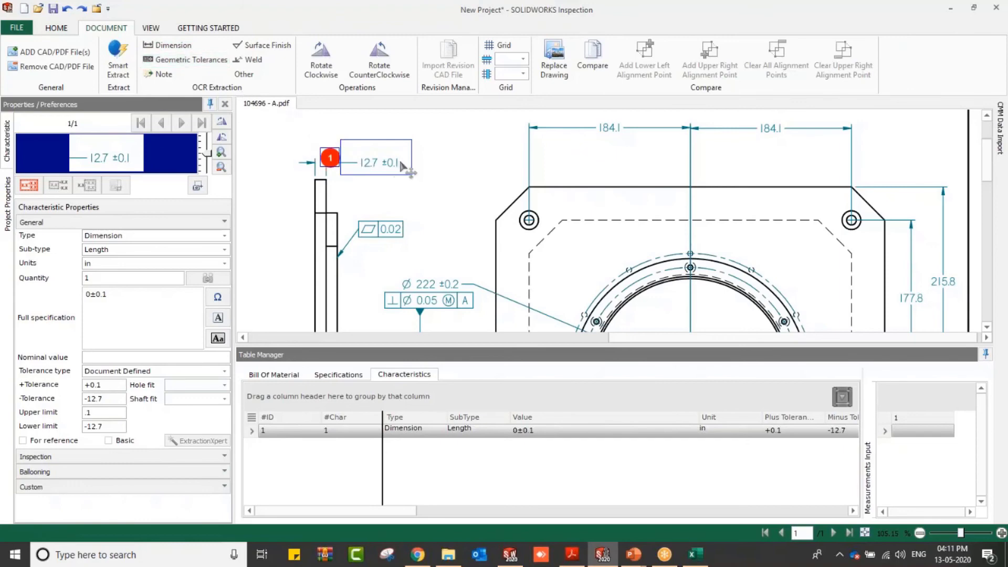
left_click_drag(353, 211, 424, 251)
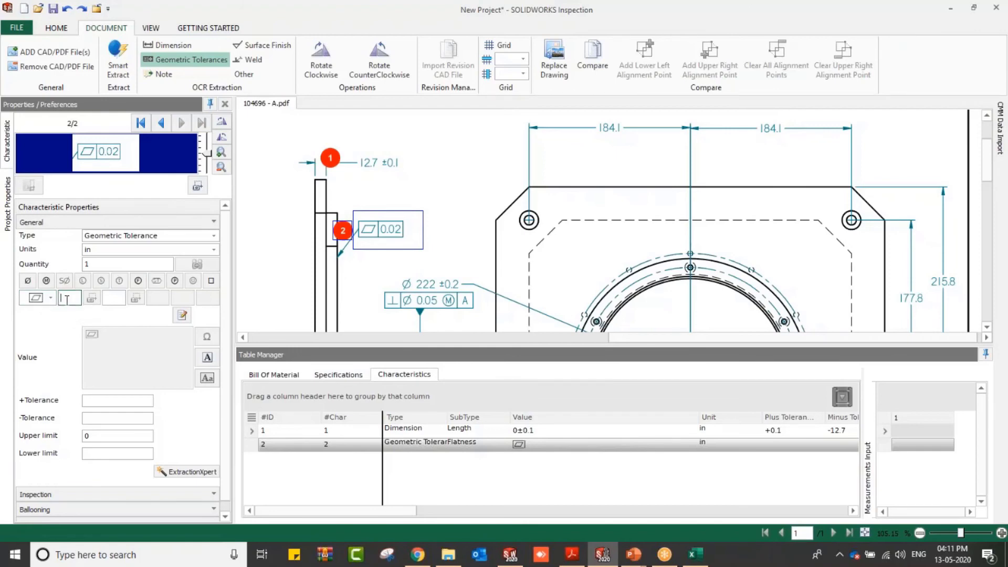
type("0.02")
Step: Publish the project to Excel with the first AS9102 template, saving the report as Stand, and return to Inspection
left_click(151, 30)
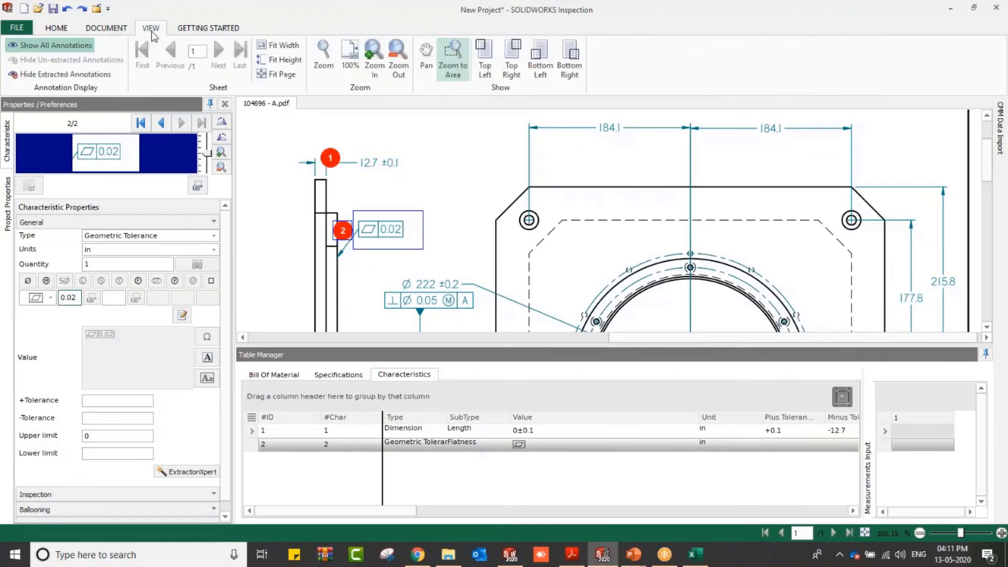
left_click(69, 28)
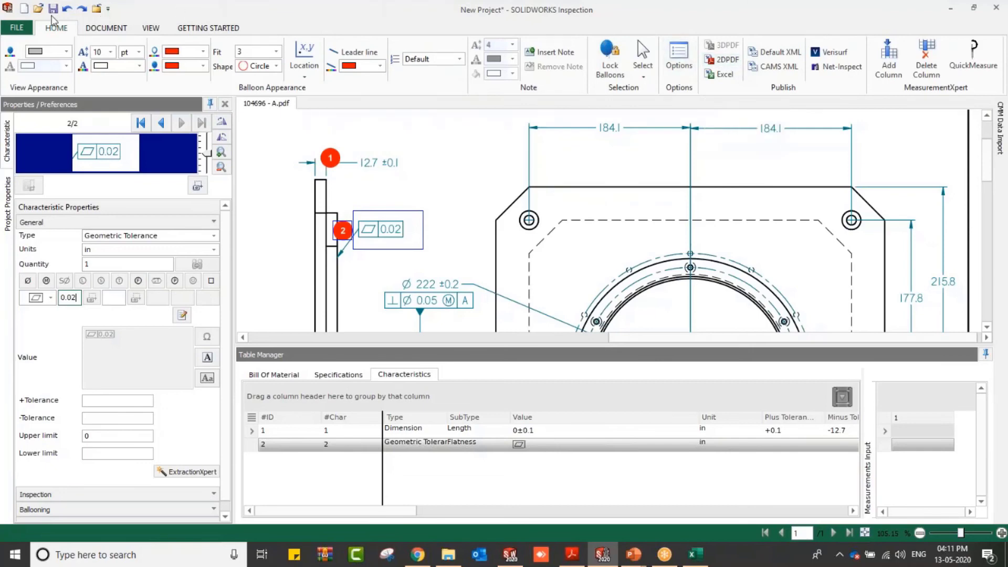
left_click(17, 27)
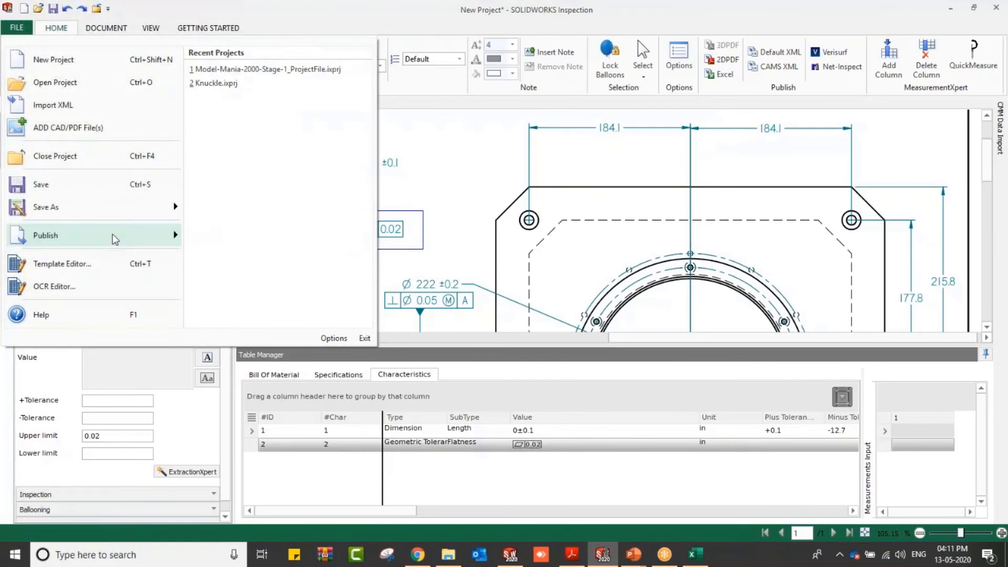
mouse_move(116, 240)
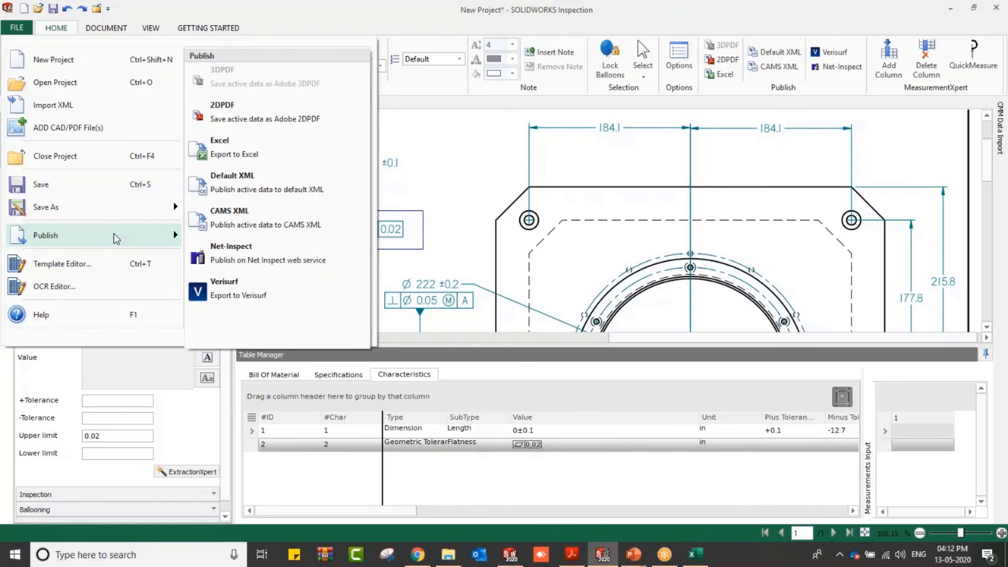
left_click(236, 149)
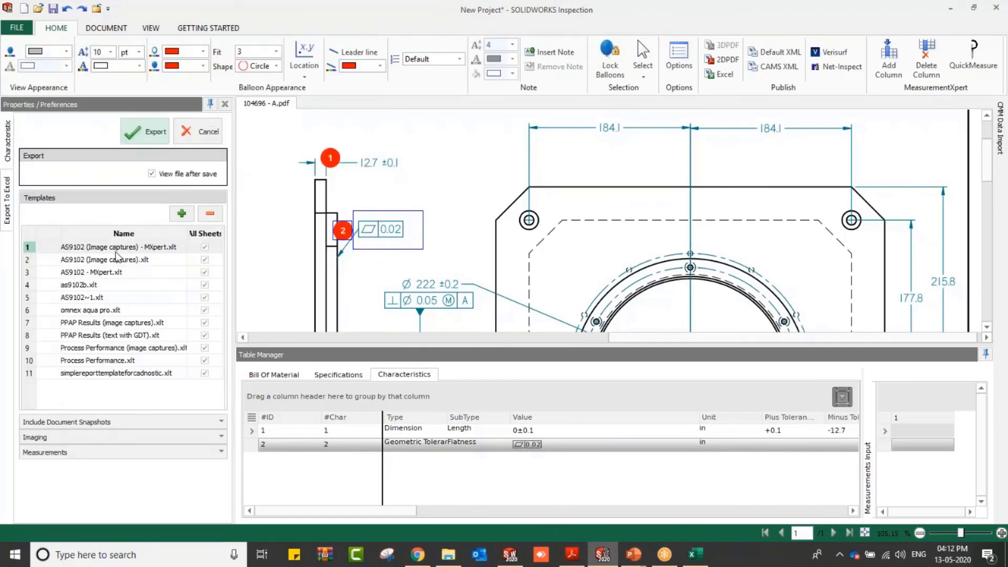
left_click(152, 136)
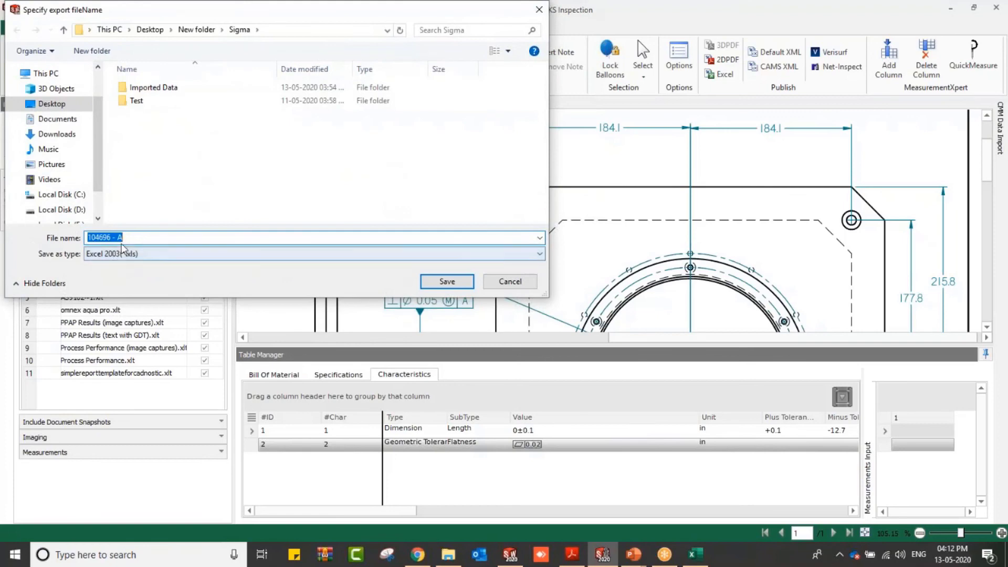
type("Stand")
left_click(431, 283)
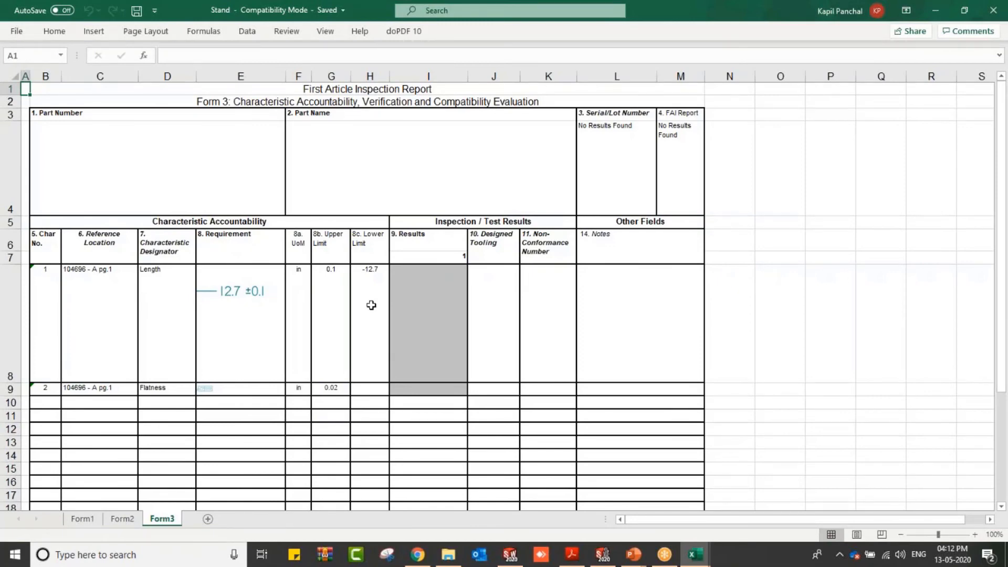
key("alt+Tab")
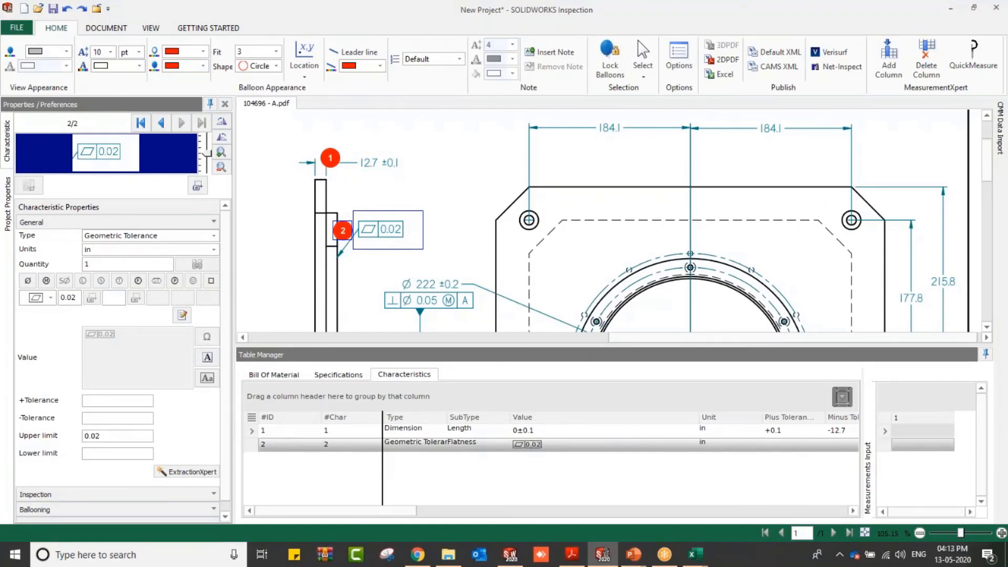
Step: Switch to the PowerPoint slide show and advance to the Enter measurement data slide
key("alt+Tab")
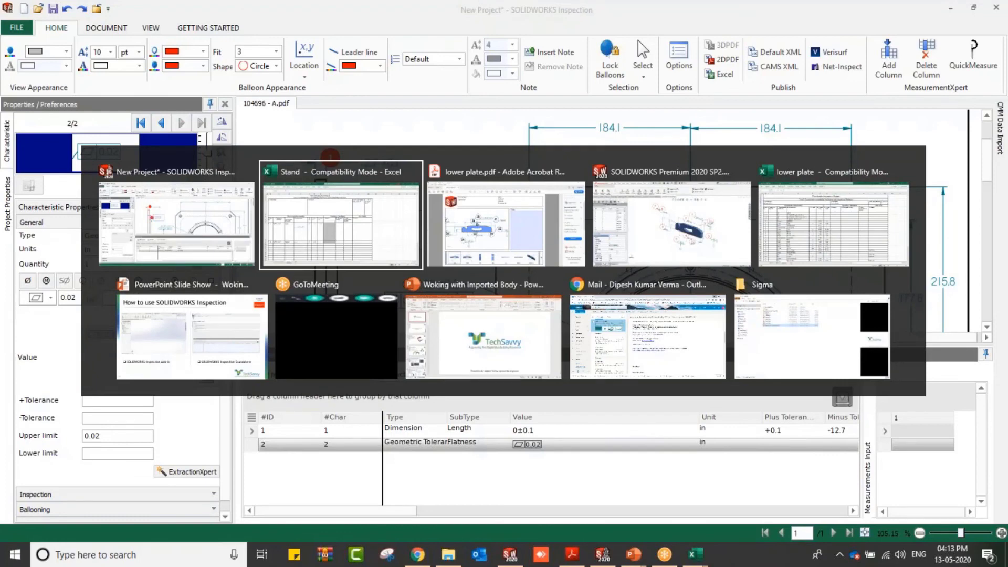
key("alt+Tab")
key("alt+Tab")
key("alt+Tab")
key("alt+Tab")
key("alt+Tab")
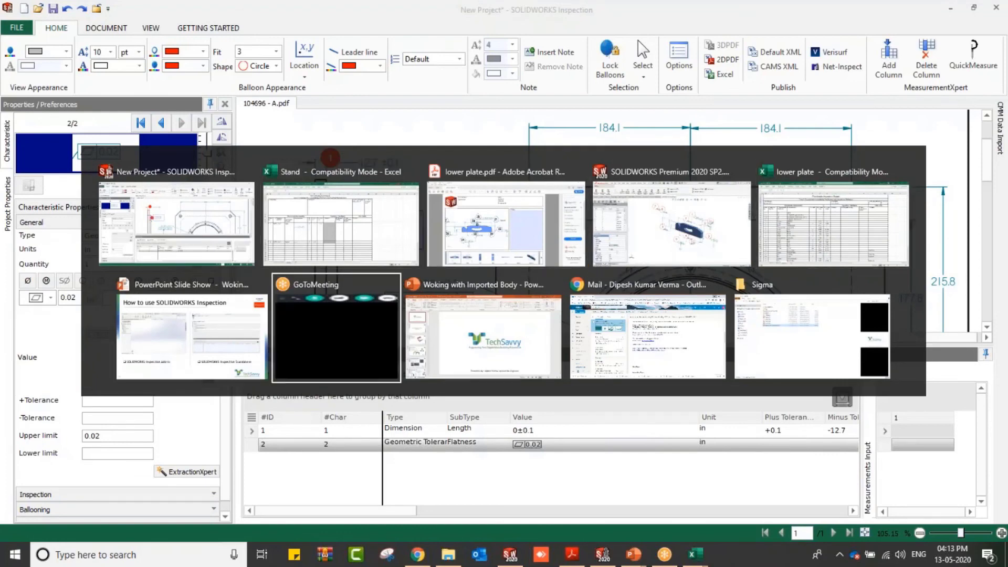
key("alt+Tab")
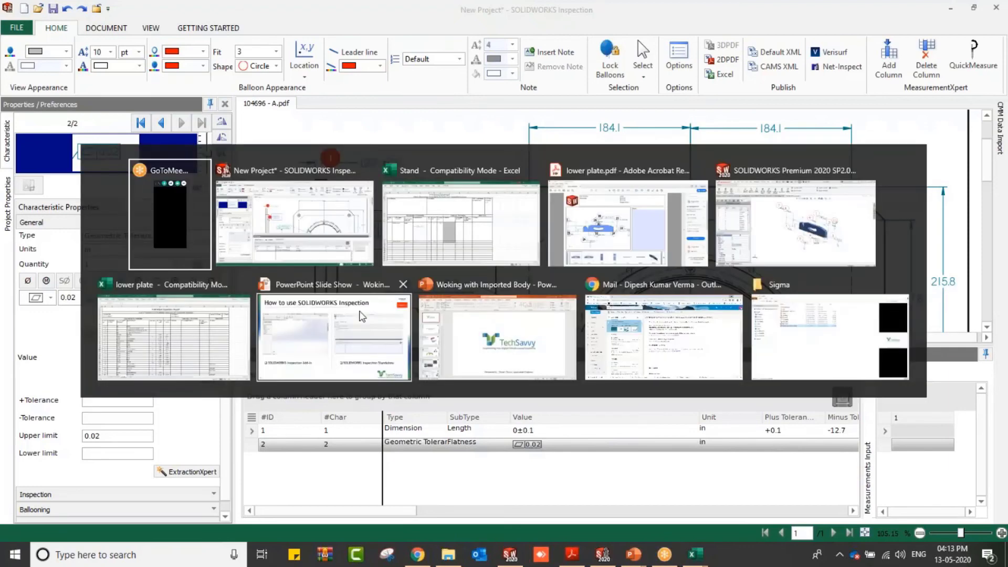
key("alt+Tab")
key("alt+Tab")
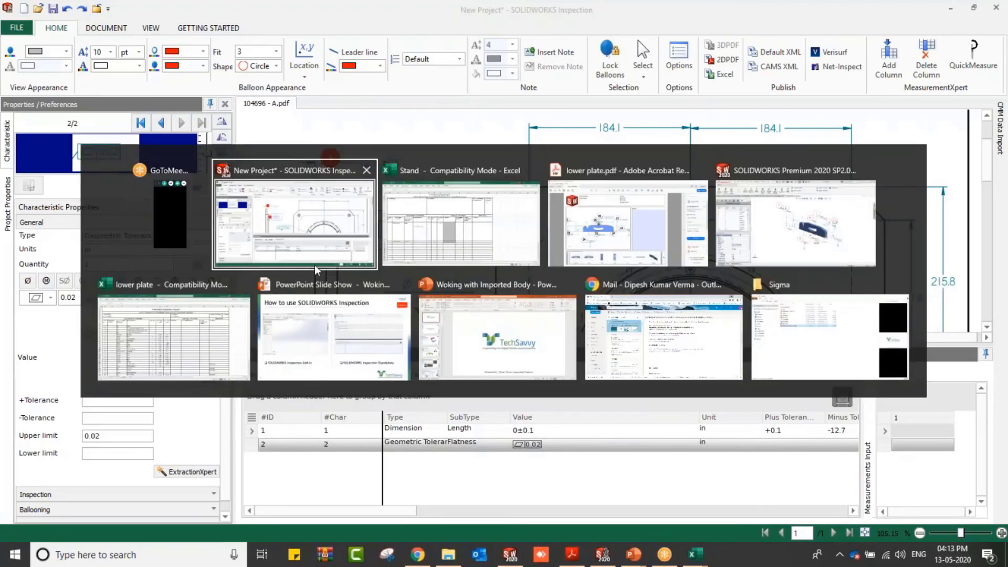
key("alt+Tab")
key("alt+Tab")
key("alt+Tab")
key("alt+Tab")
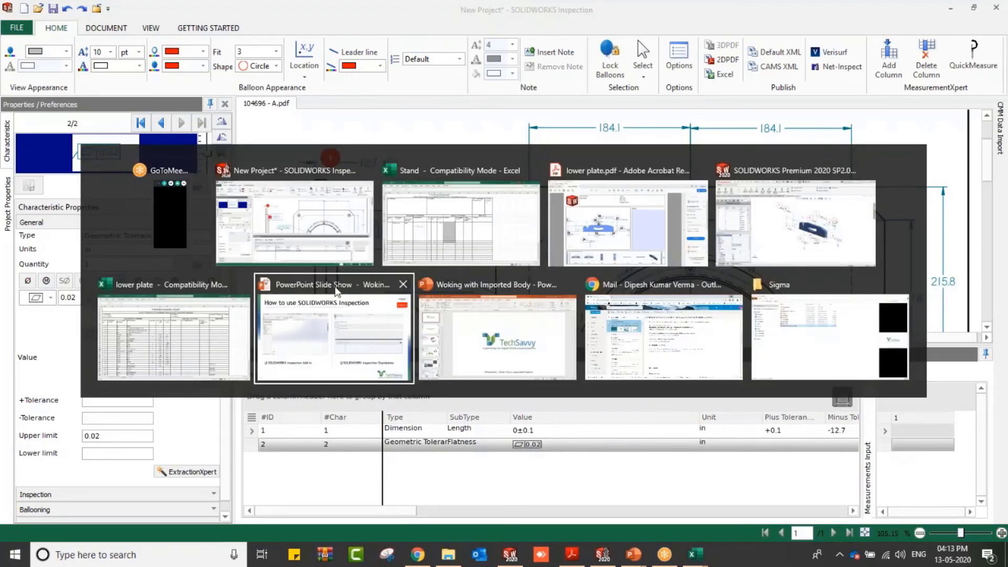
key("Right")
key("Right")
key("Right")
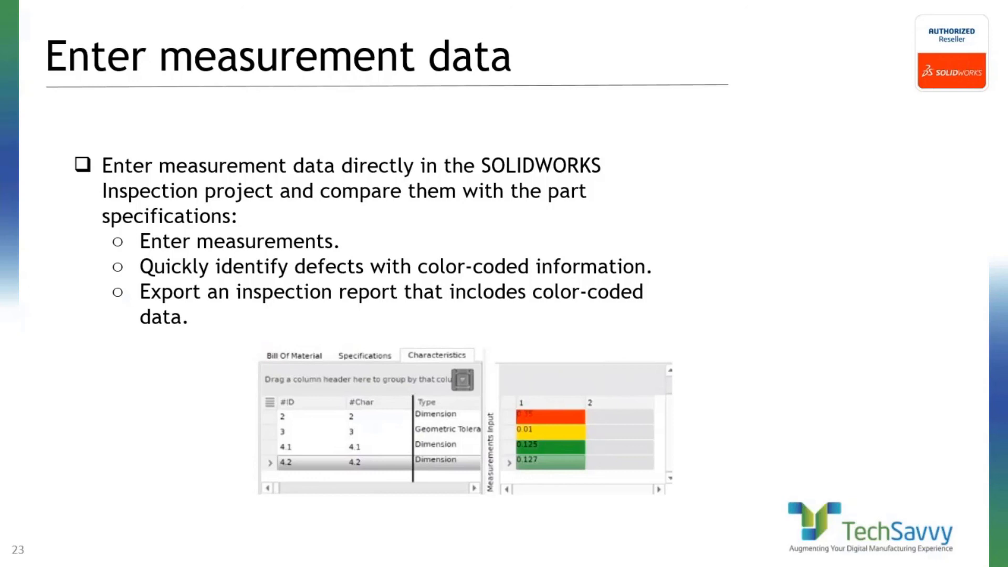
Step: Return to Inspection and undo the extractions until no characteristics remain
key("alt+Tab")
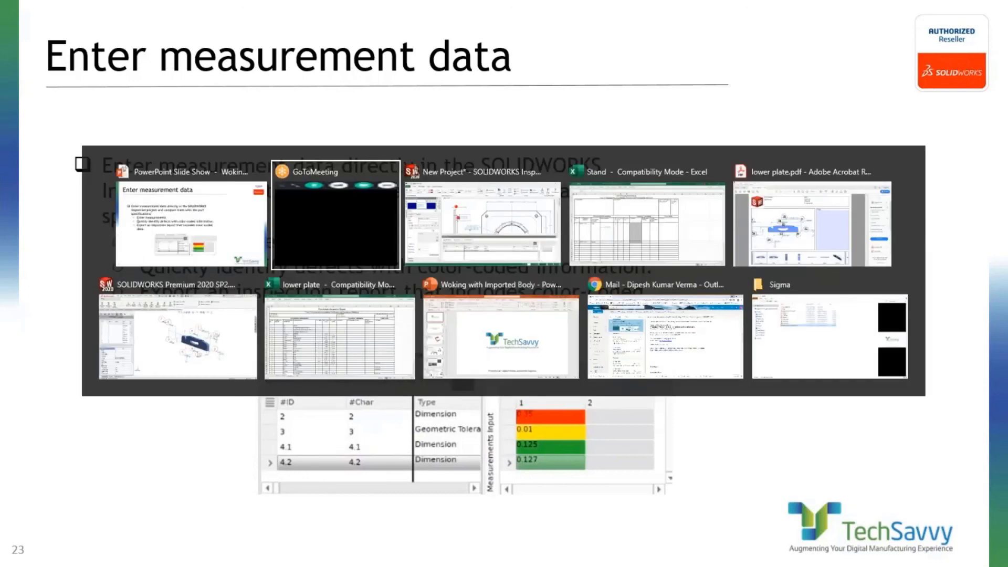
key("alt+Tab")
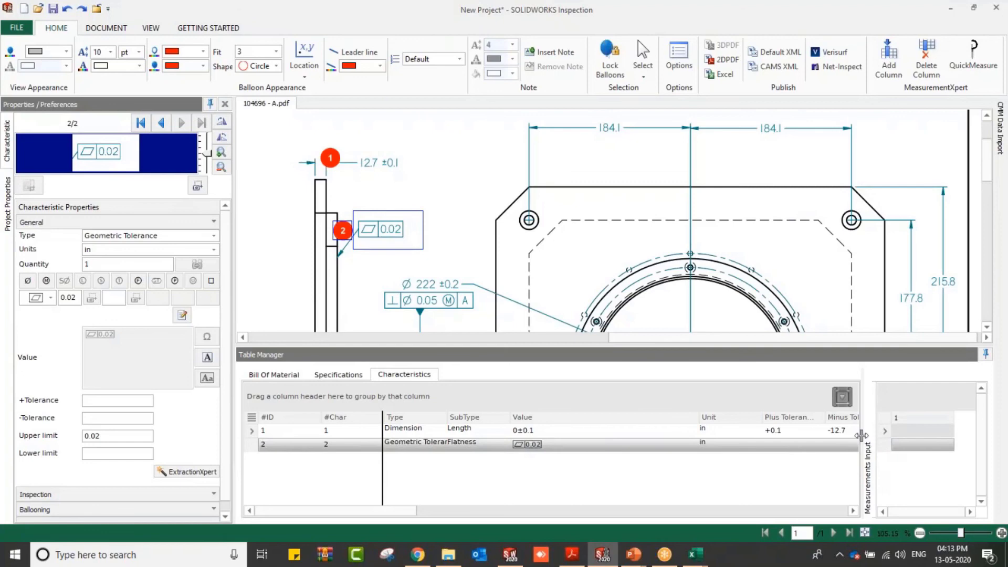
left_click(67, 9)
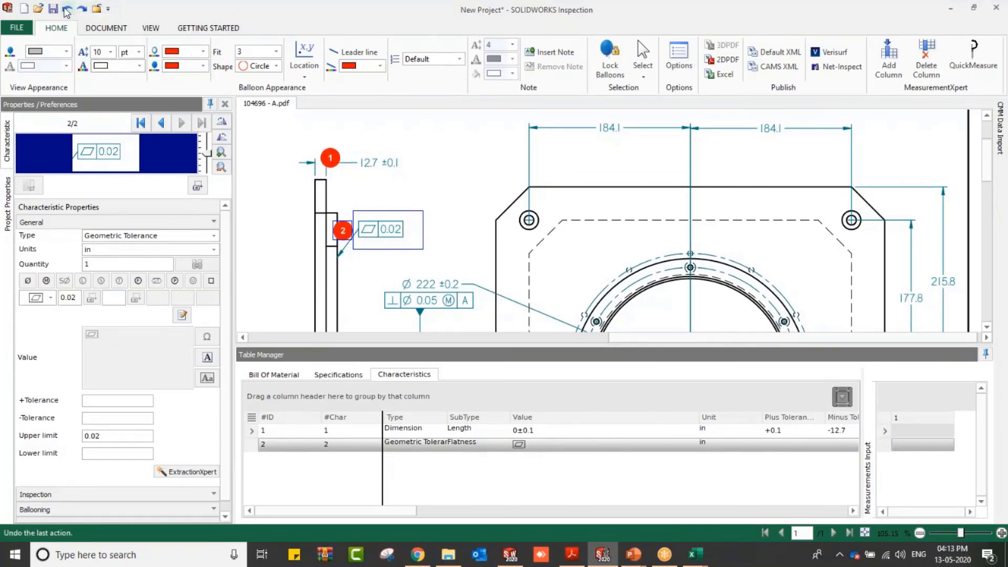
left_click(67, 9)
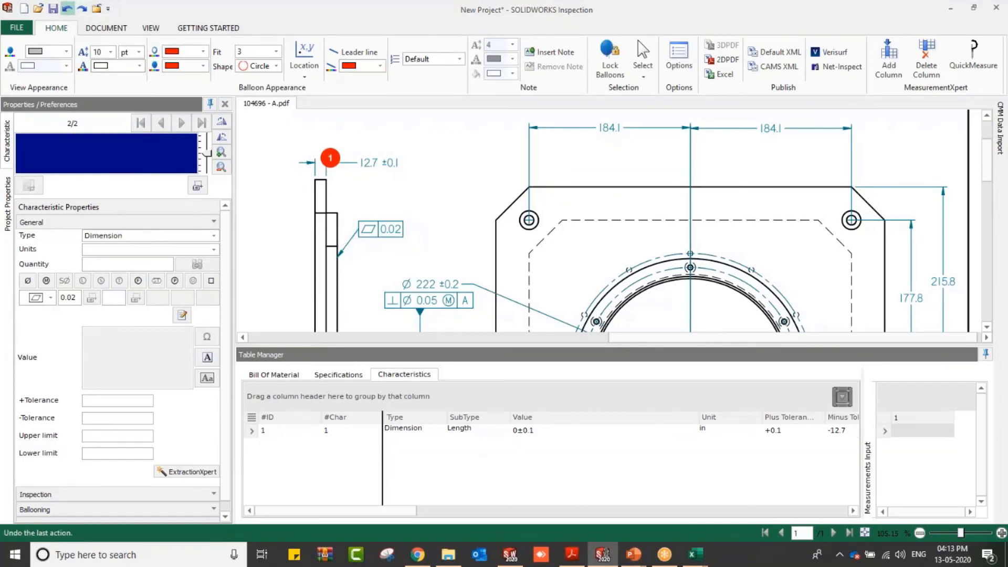
left_click(67, 9)
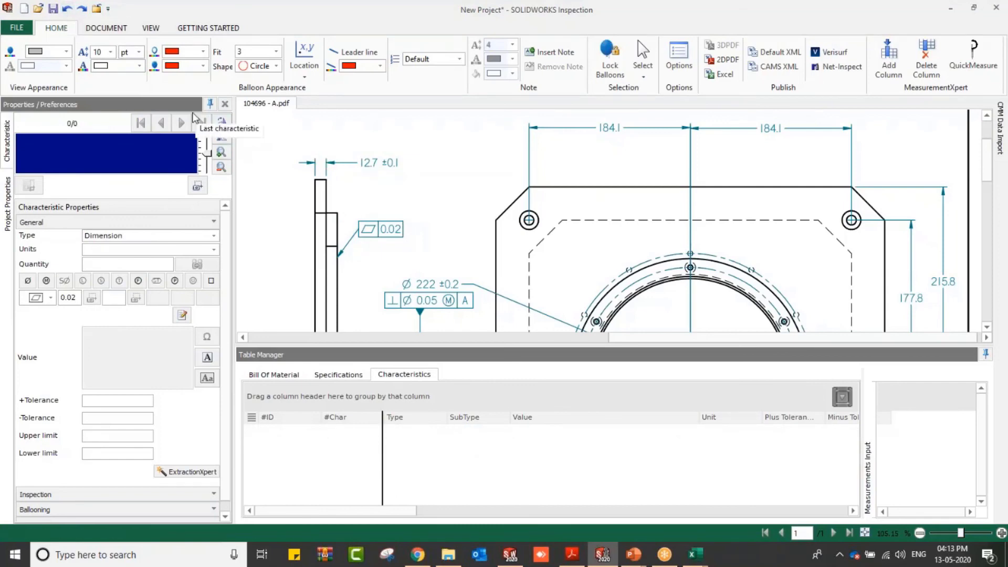
Step: Fit the drawing page and Smart Extract all characteristics by boxing the whole drawing sheet
left_click(107, 29)
left_click(118, 71)
left_click(150, 130)
left_click(151, 28)
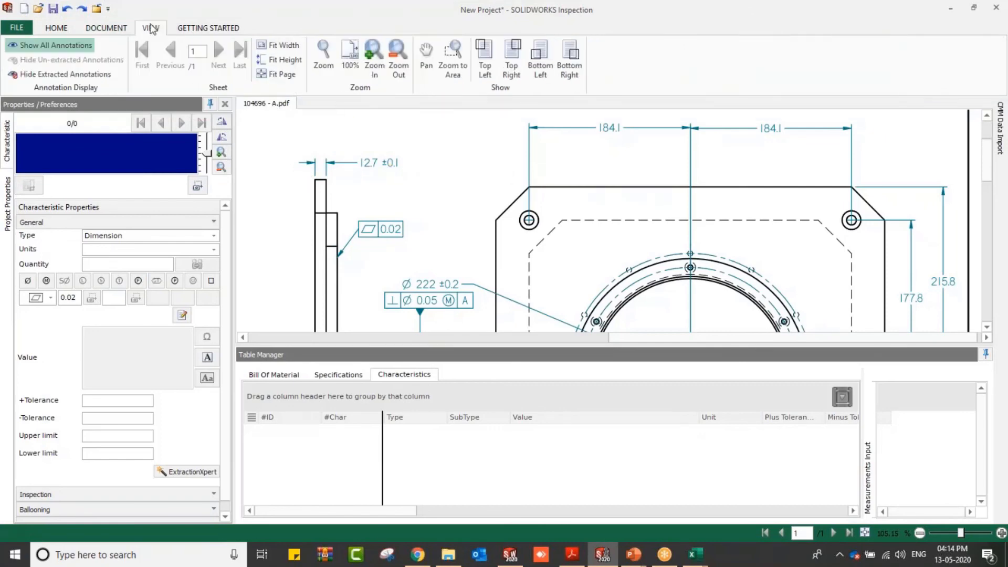
left_click(284, 75)
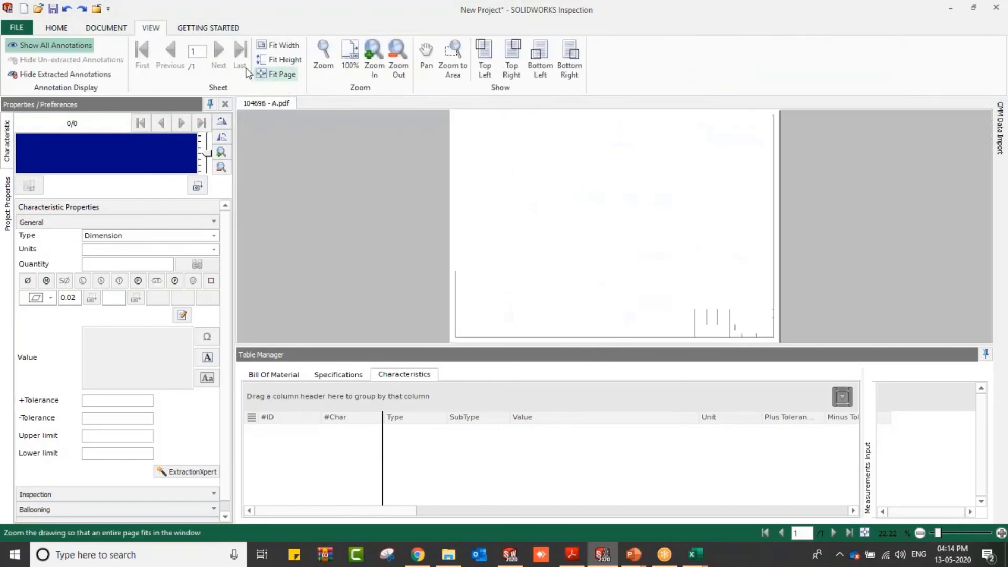
left_click(106, 27)
left_click(118, 71)
left_click(147, 93)
mouse_move(462, 128)
left_mouse_down()
mouse_move(728, 295)
mouse_move(773, 294)
left_mouse_up()
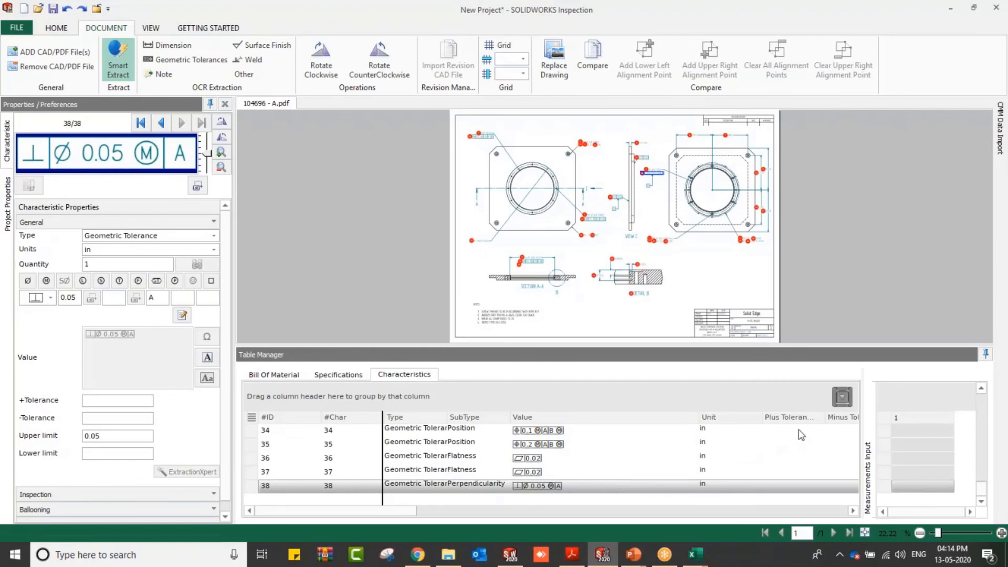
Step: Enter measurement results pass, fail and marginal for characteristics 34, 35 and 36
left_click(897, 432)
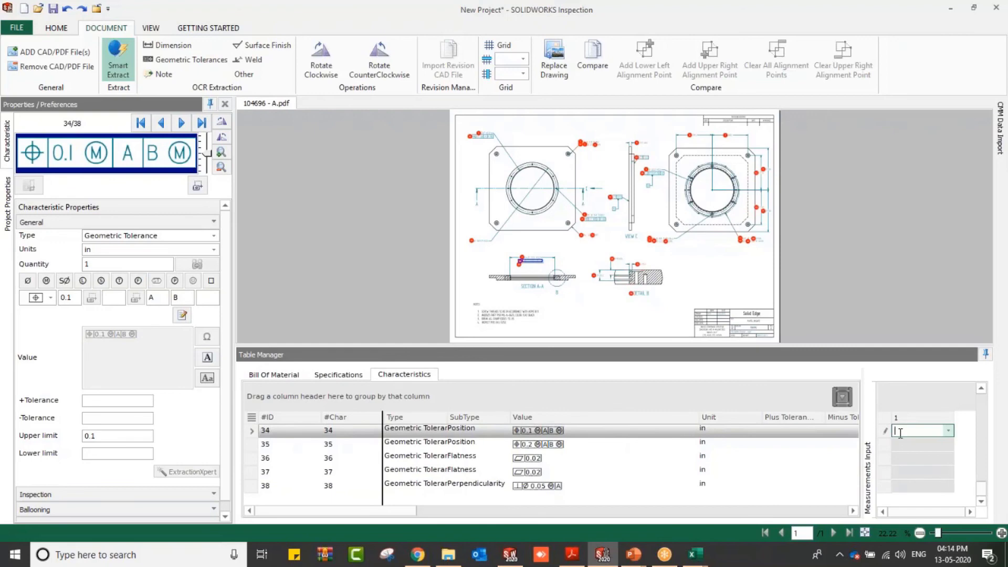
type("pass")
left_click(900, 446)
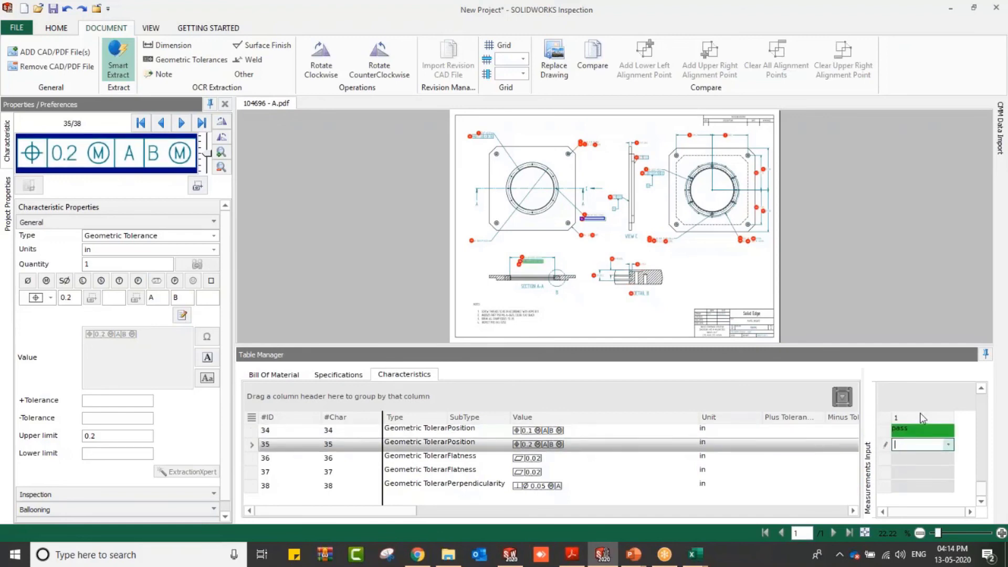
left_click(939, 442)
type("fail")
left_click(929, 459)
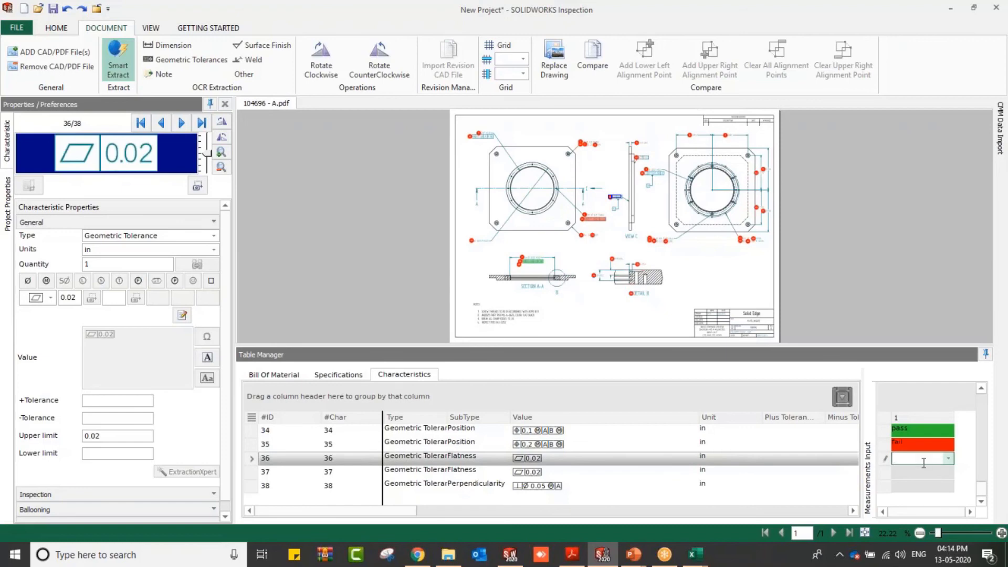
type("marginal")
key("Return")
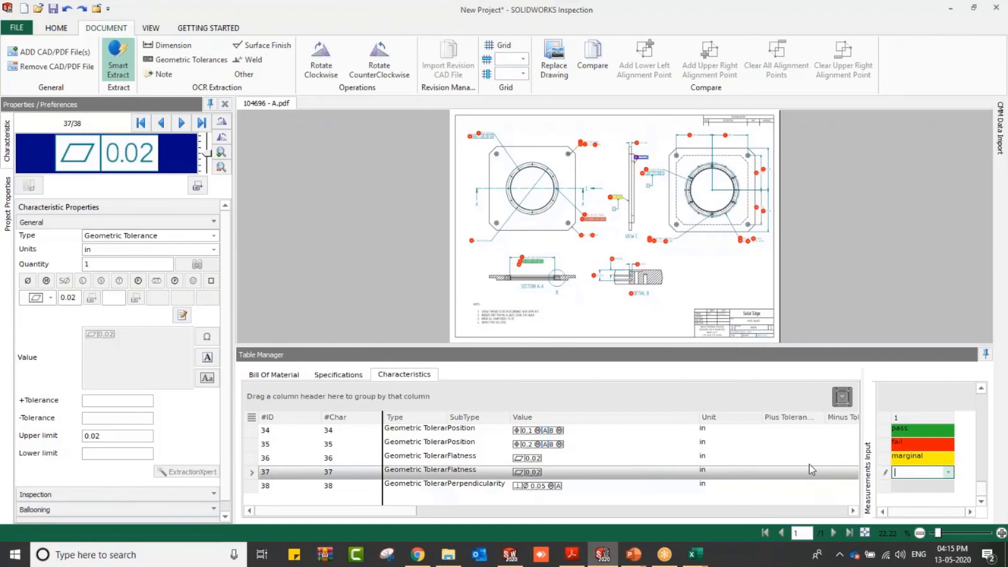
Step: Enter a measurement of 229 for the 227±0.2 length characteristic 1
scroll(364, 443, "up", 8)
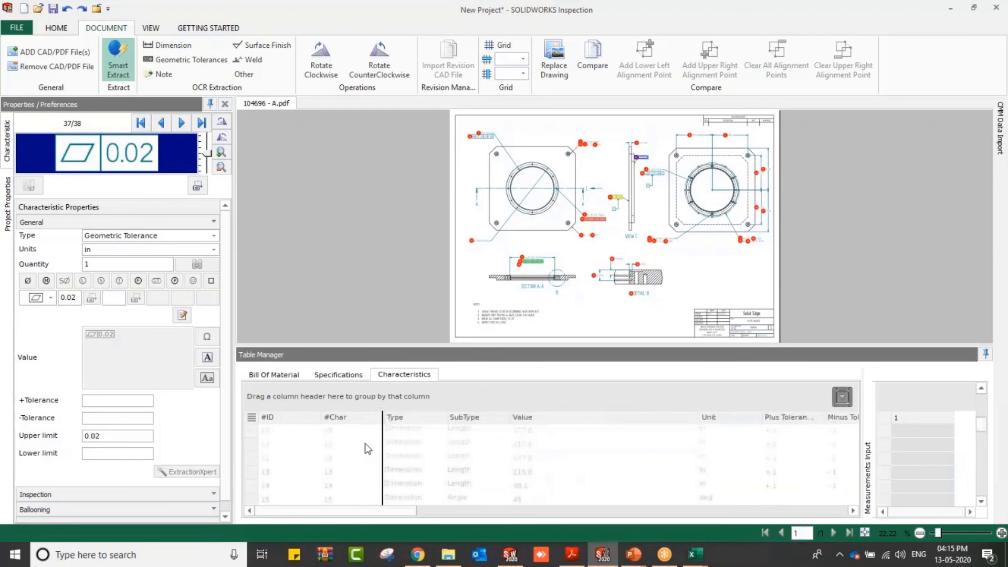
scroll(364, 443, "up", 3)
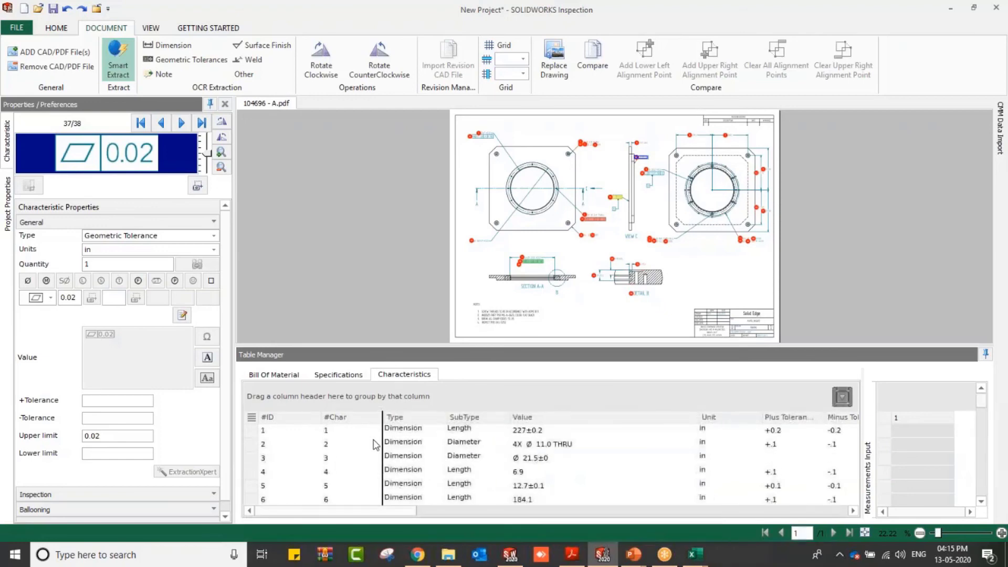
left_click(911, 434)
type("227")
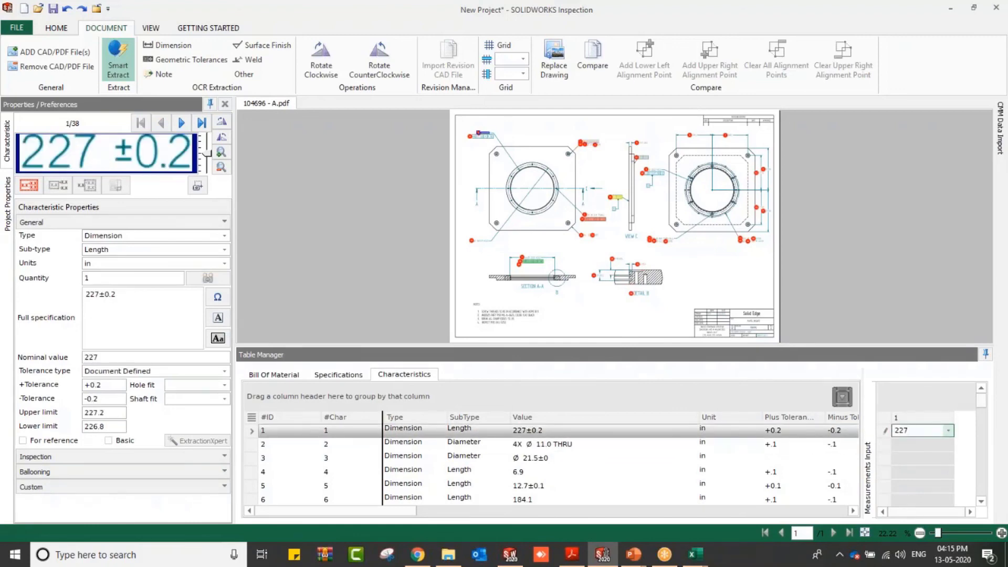
key("BackSpace")
type("9")
key("Return")
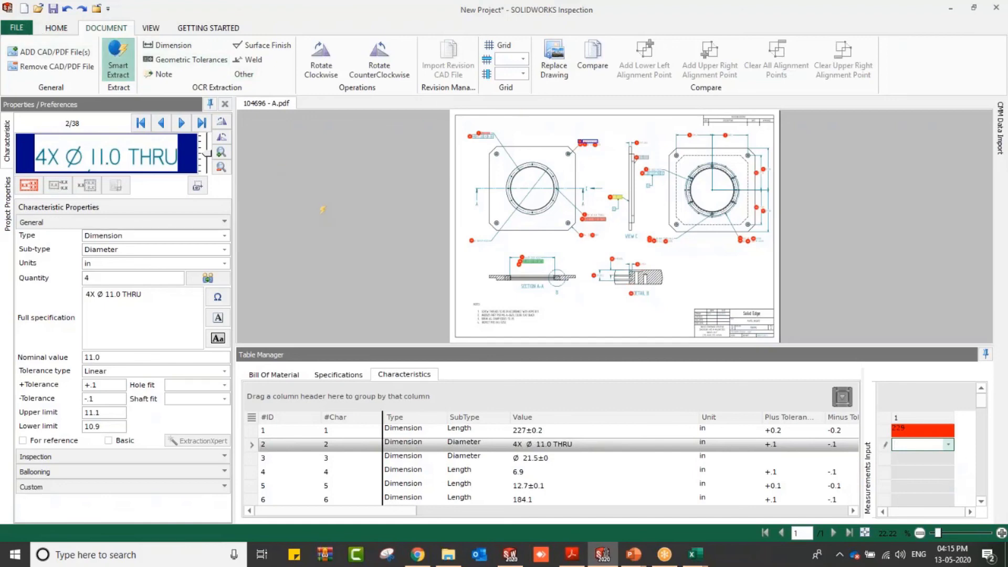
Step: Switch to the PowerPoint slide show and advance to the Publishing To slide
key("alt+Tab")
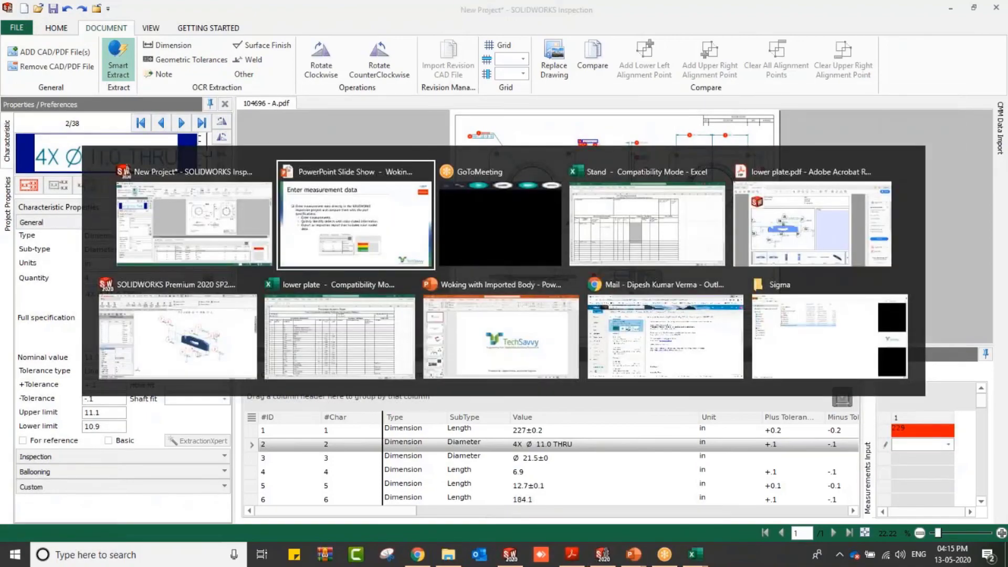
key("Right")
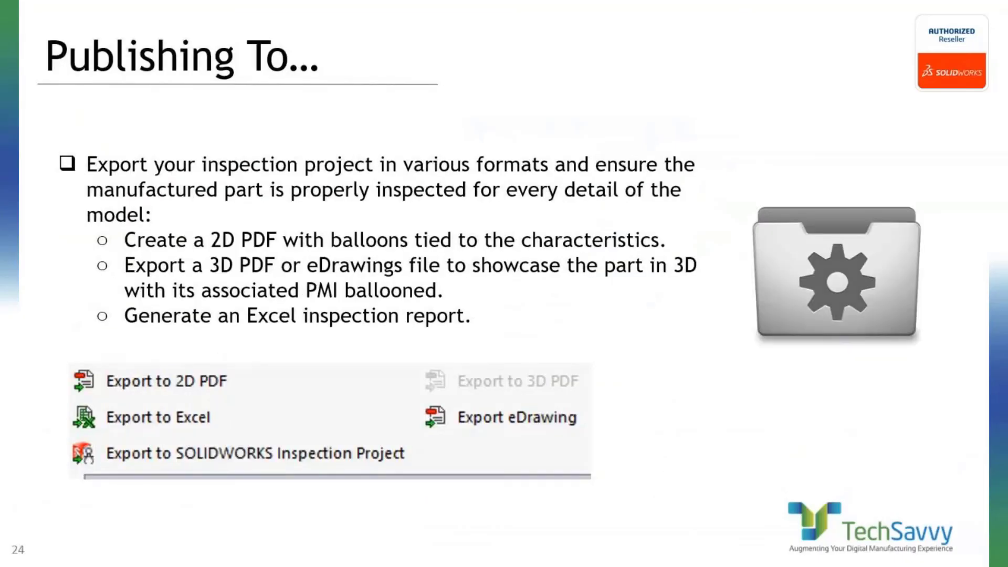